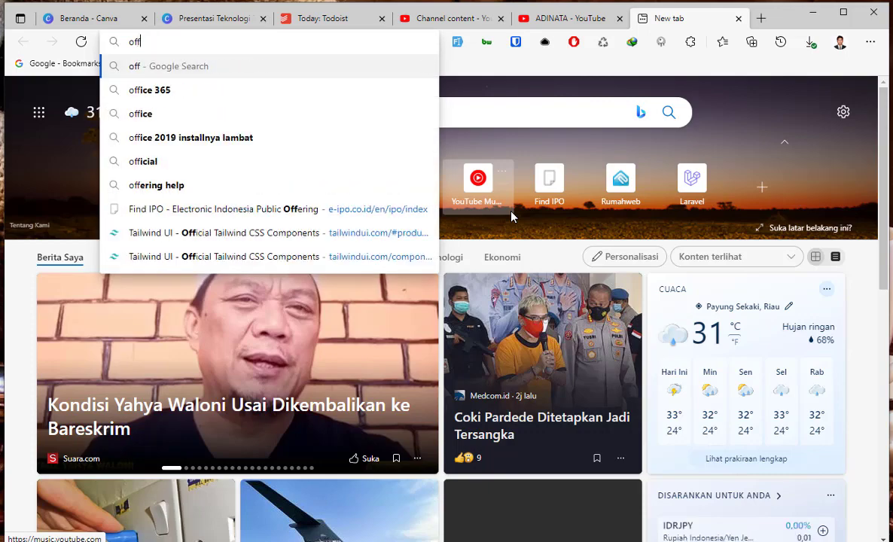
Reach office.com through an 'office 365' web search, scroll to its app icons, and open a blank tab.
key(Return)
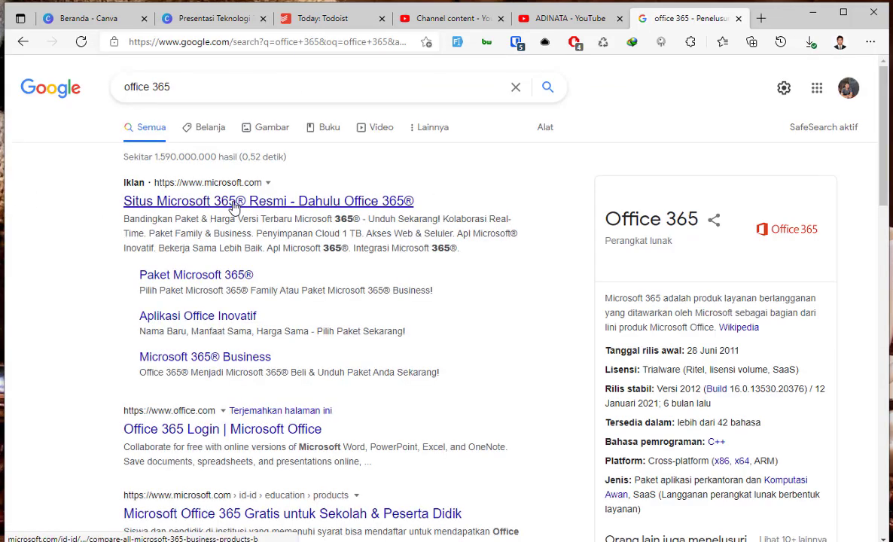
click(184, 429)
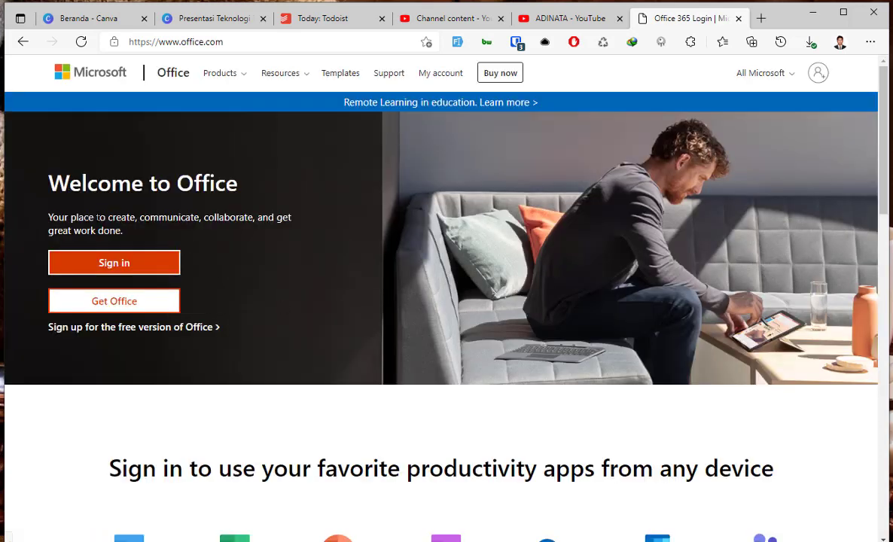
scroll(425, 411, down, 3)
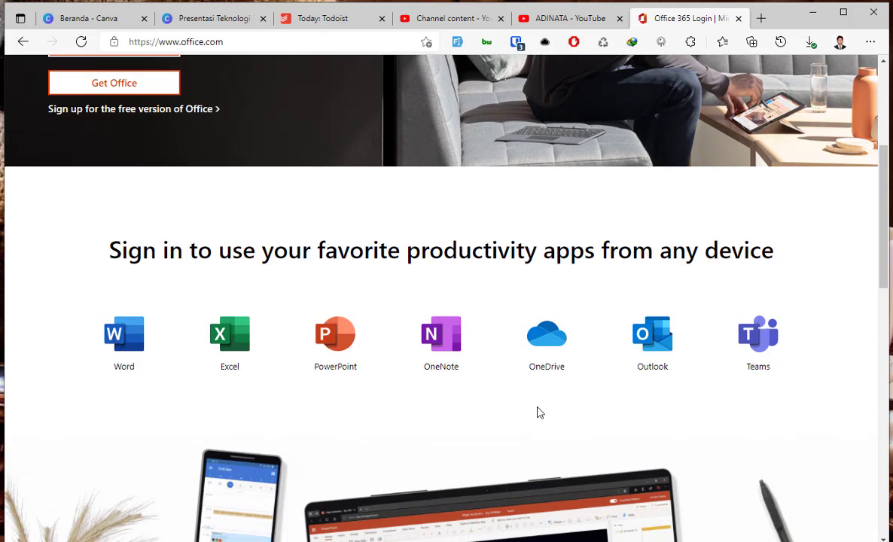
scroll(520, 407, down, 2)
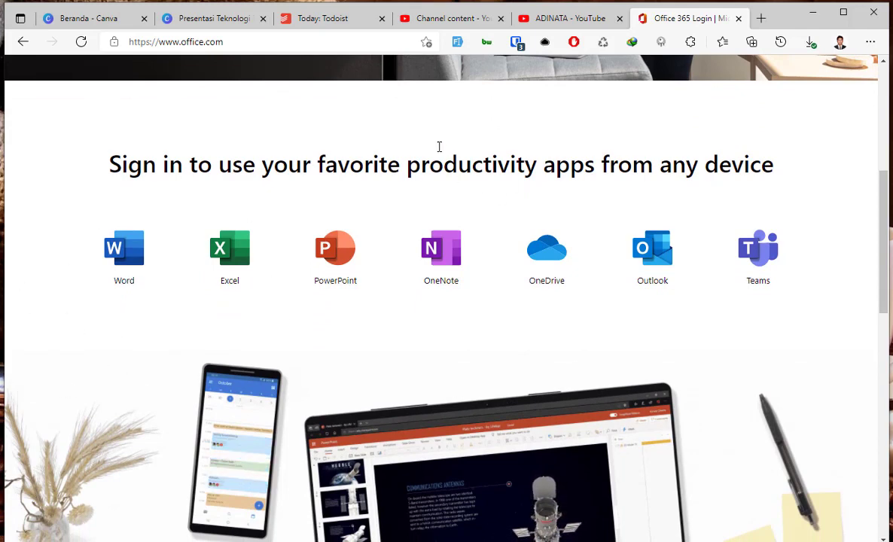
key(ctrl+t)
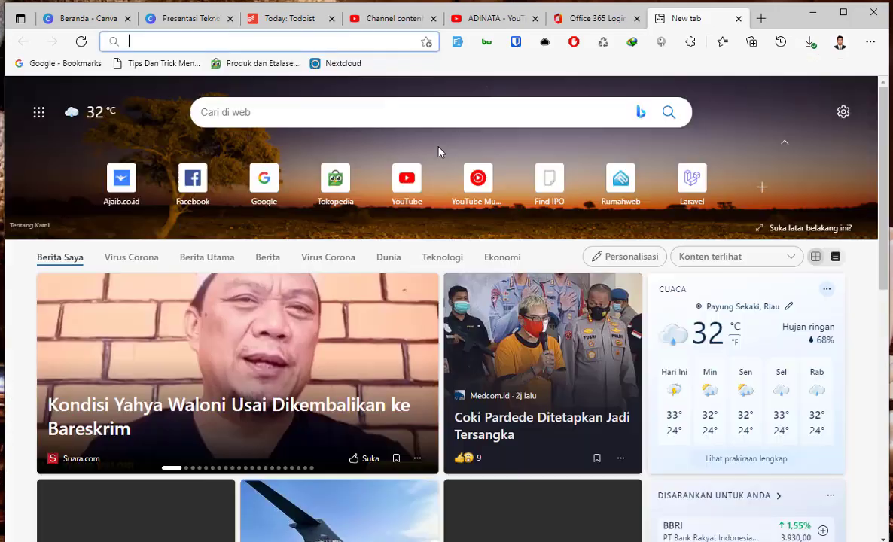
Load the Nextcloud Dashboard from the address-bar suggestion.
text(nextcloyud)
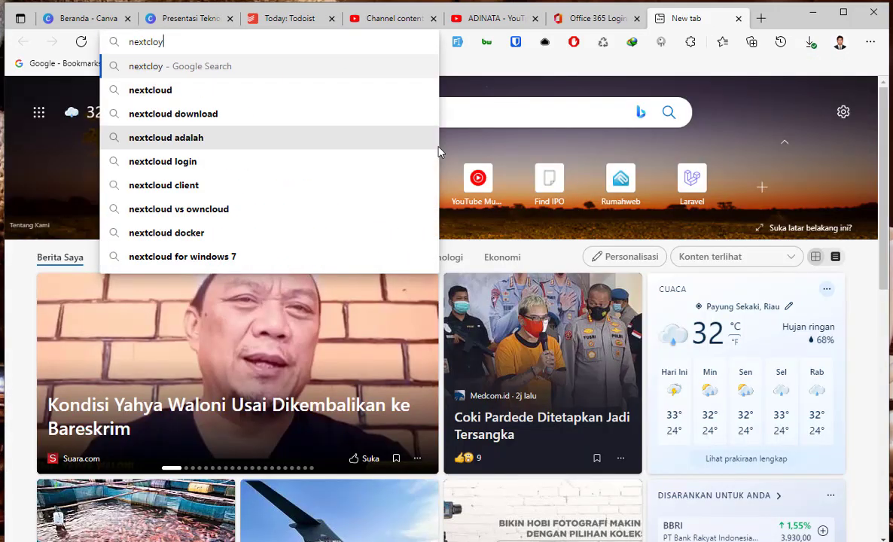
key(BackSpace)
key(Down)
key(Down)
key(Down)
key(Down)
key(Return)
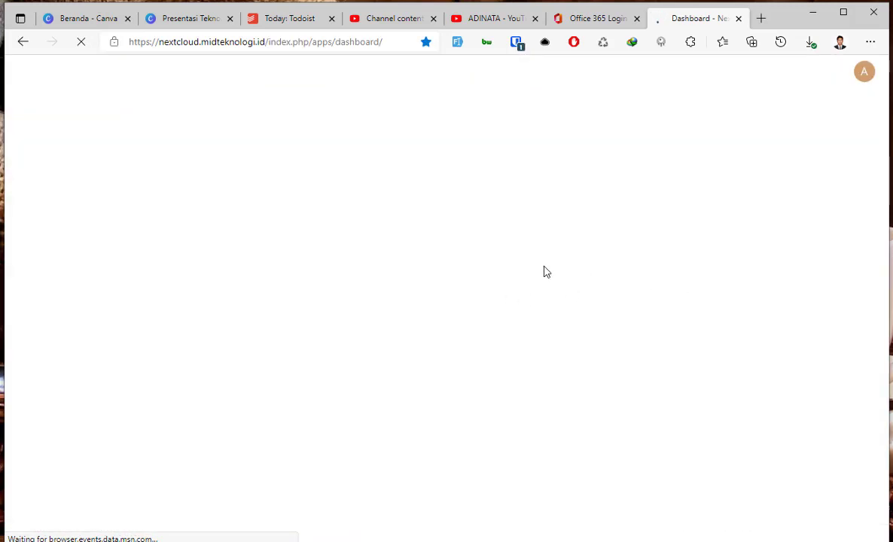
scroll(308, 433, down, 2)
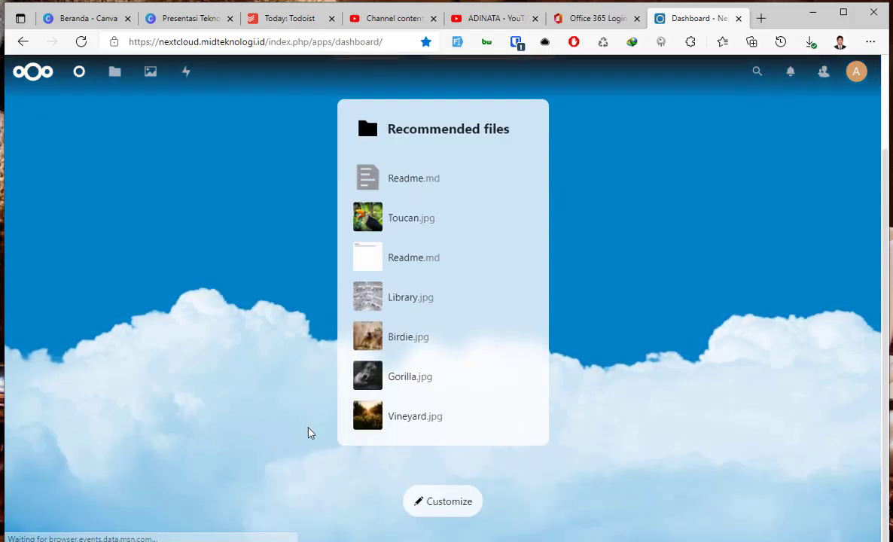
scroll(308, 433, up, 2)
Open the Nextcloud Files app and look over its folders and files.
click(116, 74)
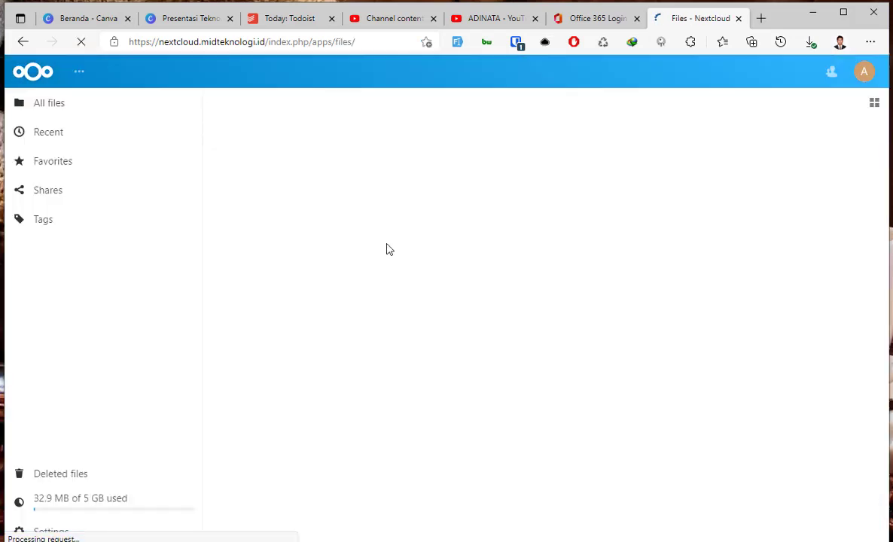
scroll(381, 477, down, 2)
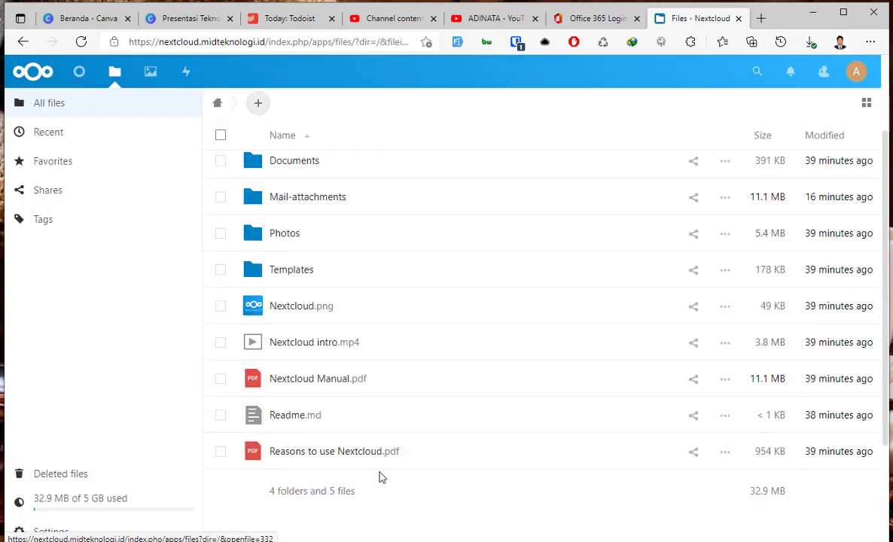
scroll(382, 477, down, 2)
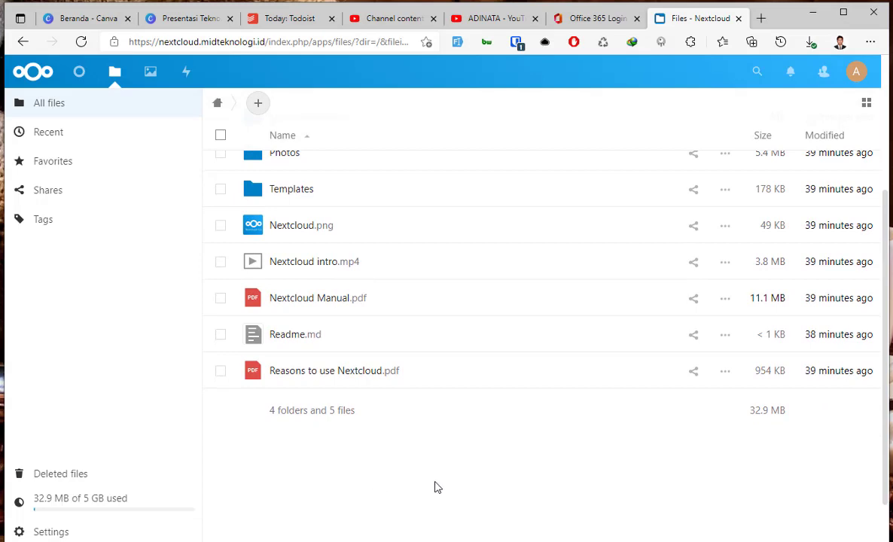
scroll(435, 487, up, 5)
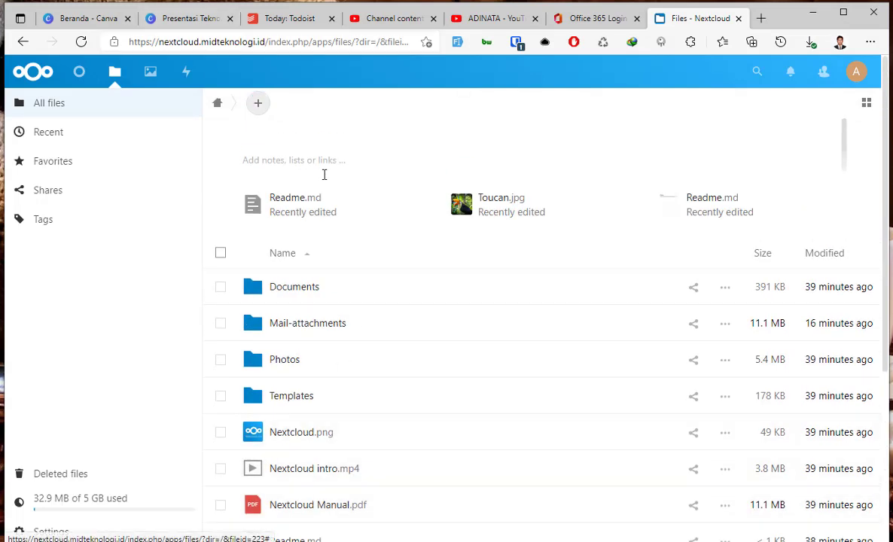
Search 'edge' in the Windows start menu, then dismiss it and return to the browser.
key(super)
key(BackSpace)
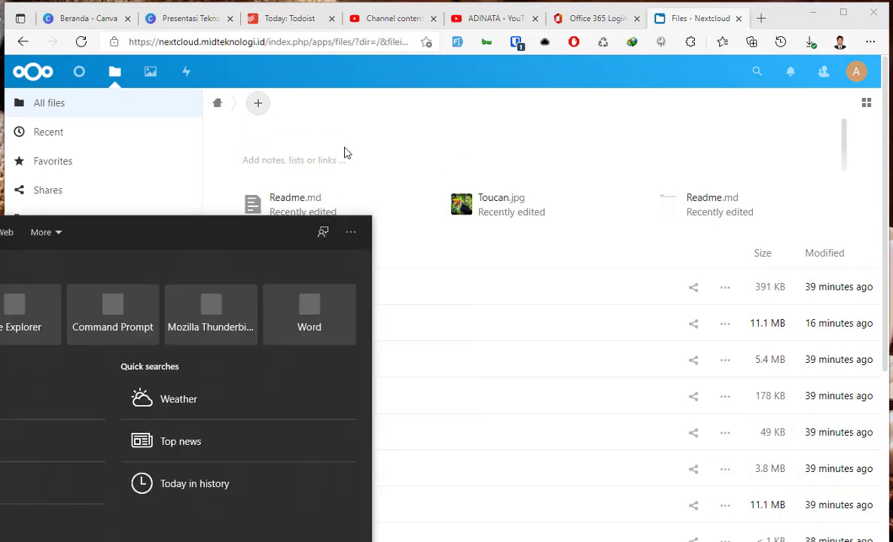
text(edge)
key(BackSpace)
key(BackSpace)
key(BackSpace)
key(BackSpace)
key(Escape)
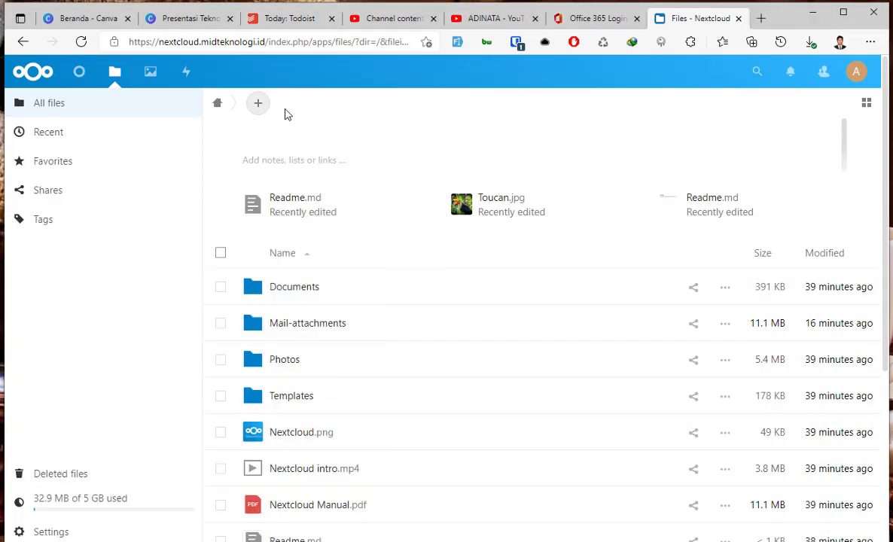
Check the new-item options in Files without adding anything, then open another browser tab.
click(258, 105)
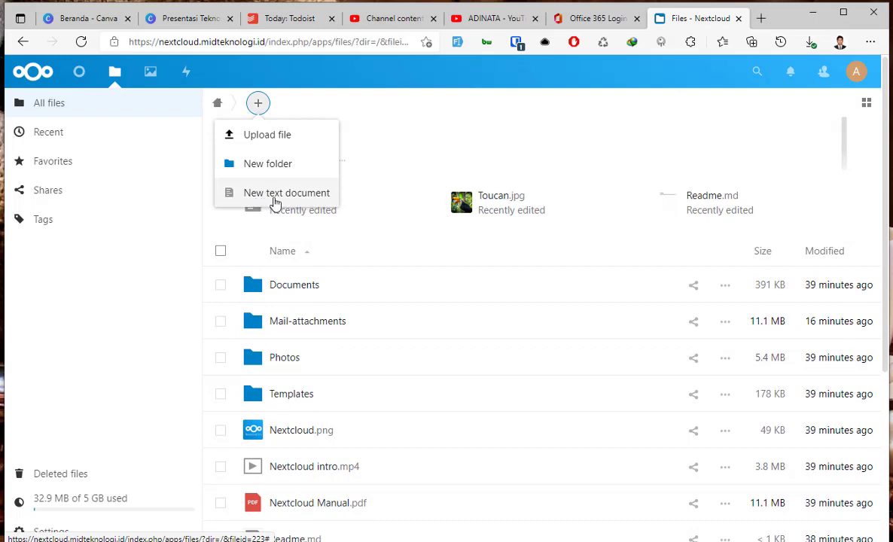
click(380, 86)
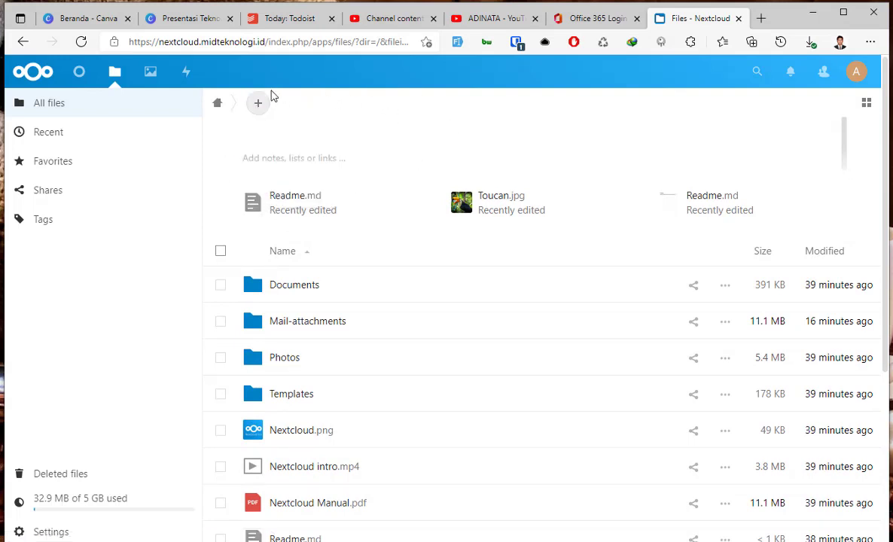
click(762, 18)
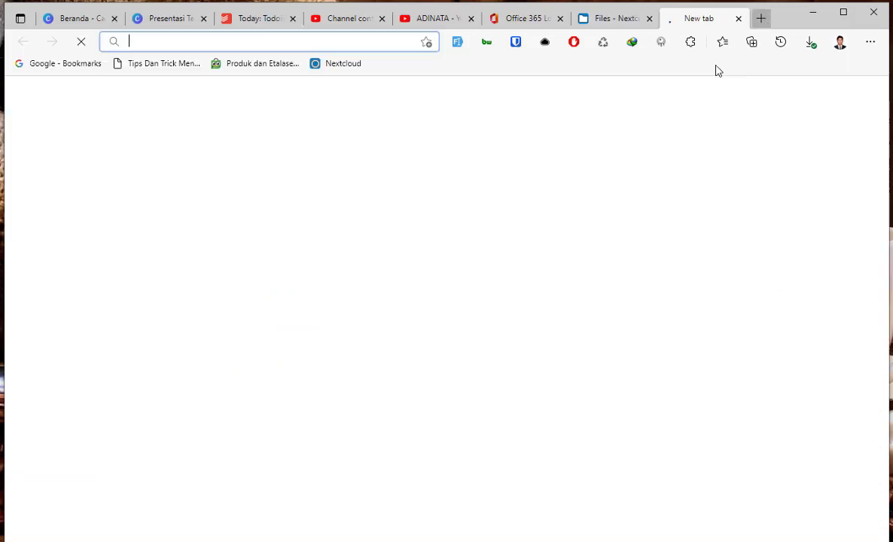
Search 'nextcloud collabora online' and open the Collabora Online Office – Nextcloud page.
text(next c)
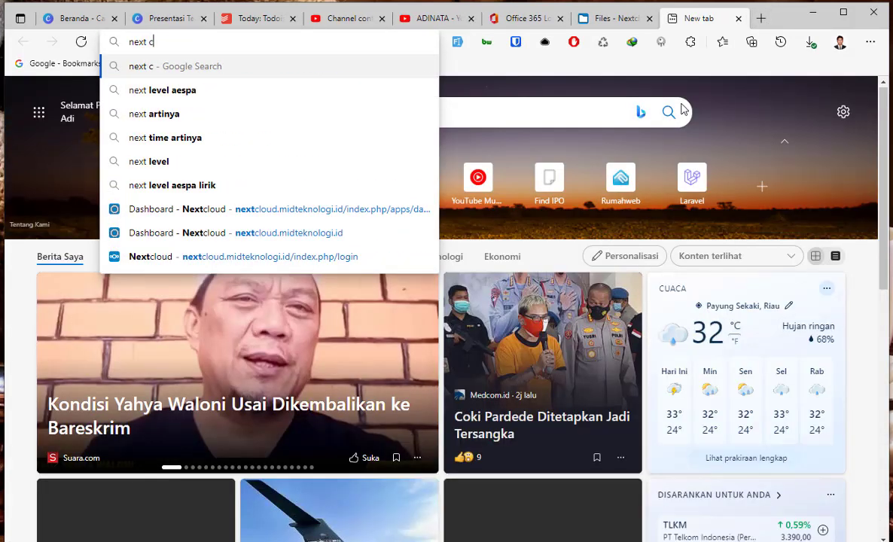
key(BackSpace)
key(BackSpace)
text(clod c)
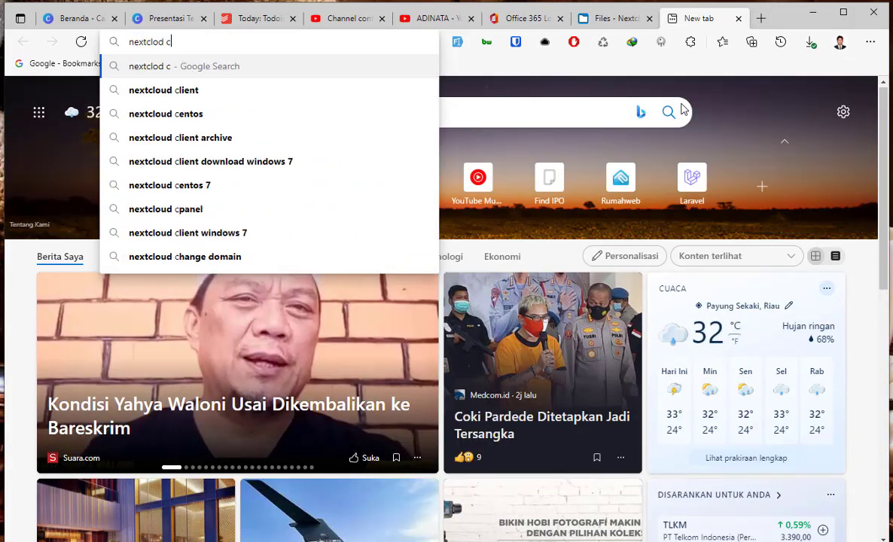
text(ol)
key(Down)
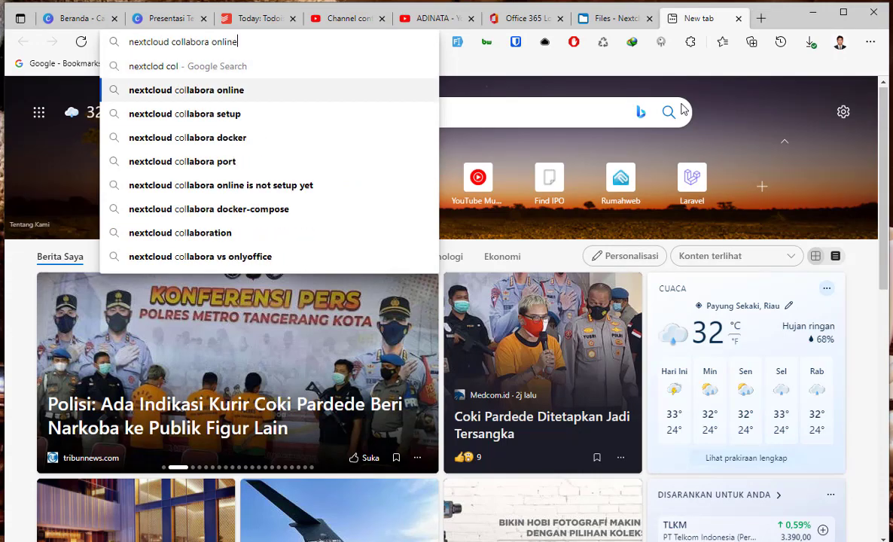
key(Return)
click(238, 239)
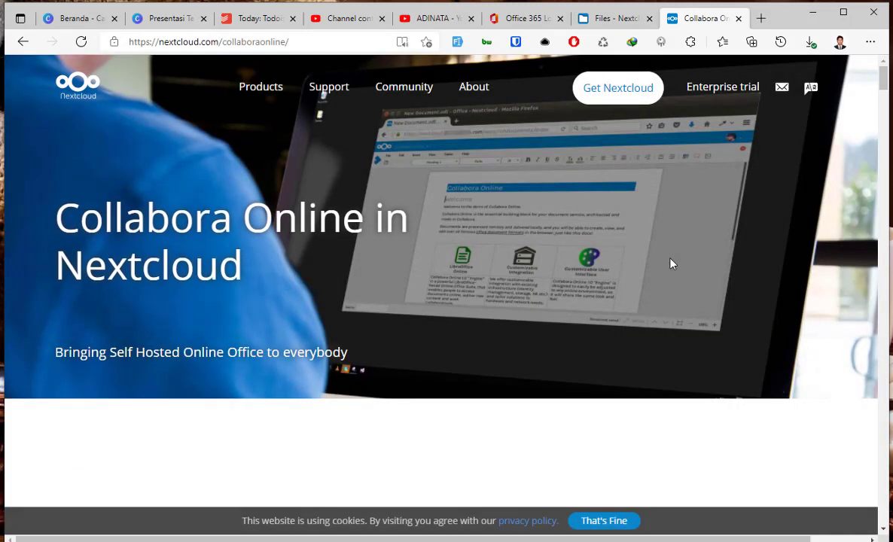
Scroll through the Collabora Online page, briefly checking the Office 365 tab.
scroll(664, 339, down, 4)
scroll(661, 342, down, 4)
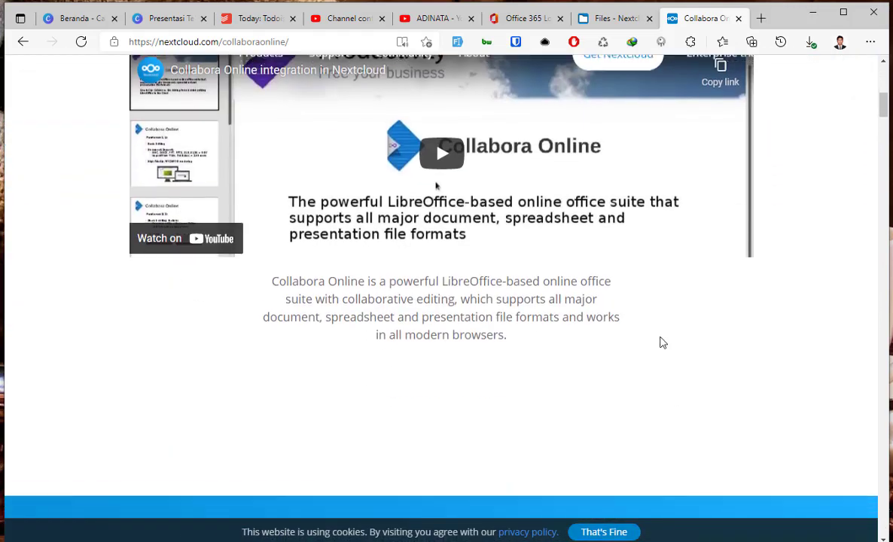
click(523, 18)
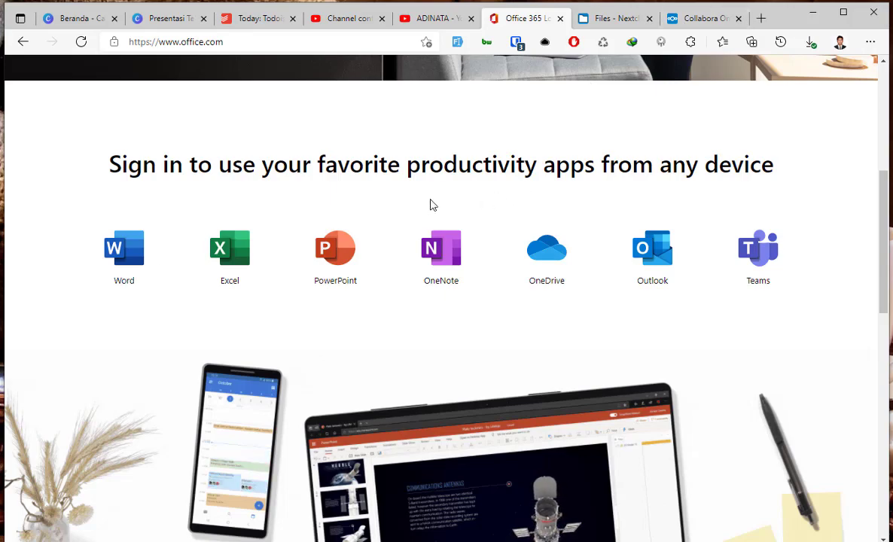
scroll(198, 259, up, 5)
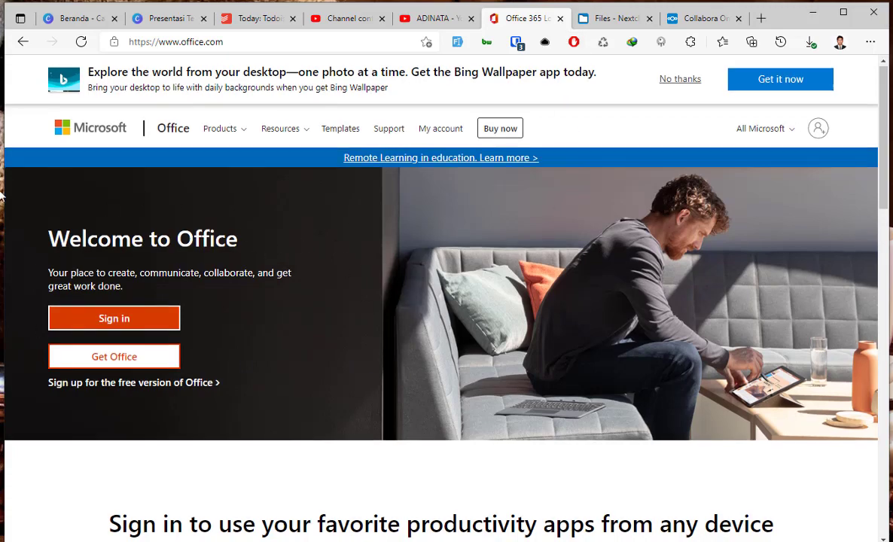
click(690, 23)
scroll(524, 247, down, 9)
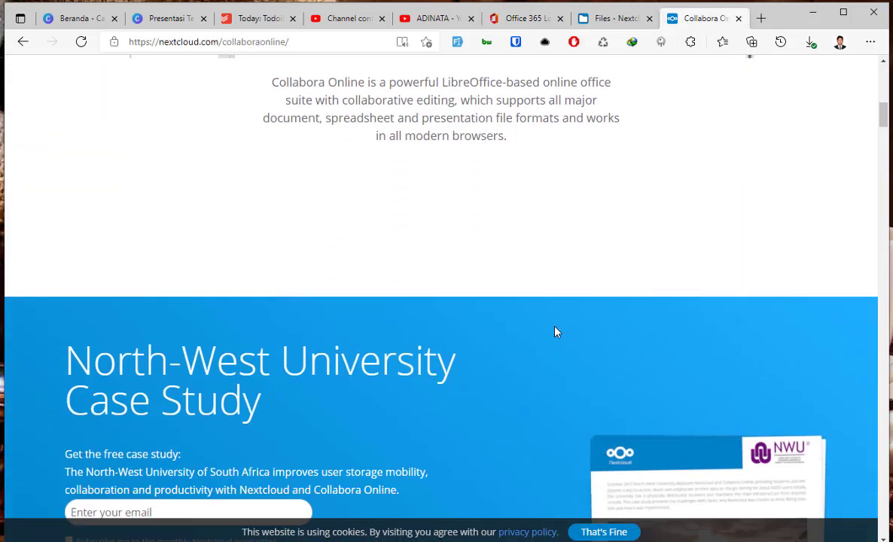
scroll(564, 374, down, 10)
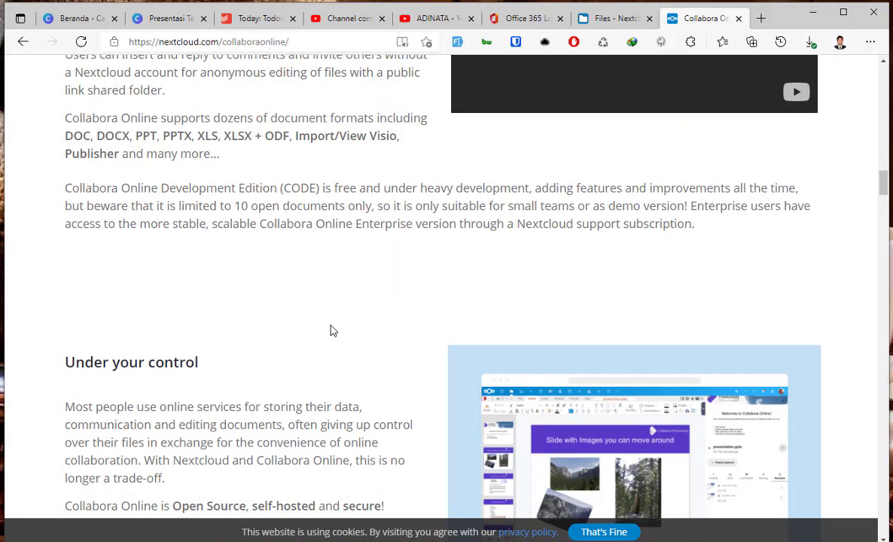
scroll(331, 329, down, 3)
scroll(331, 329, up, 4)
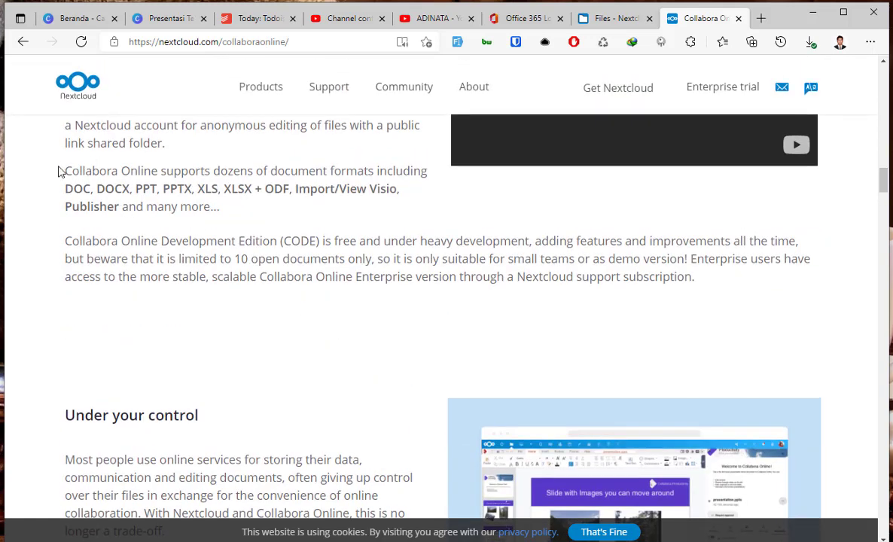
Highlight the supported formats passage: DOCX, PPT, XLSX + ODF and Import/View Visio.
drag(61, 171, 213, 172)
click(181, 190)
drag(73, 171, 289, 172)
click(67, 190)
drag(126, 189, 168, 193)
drag(295, 192, 339, 195)
click(465, 217)
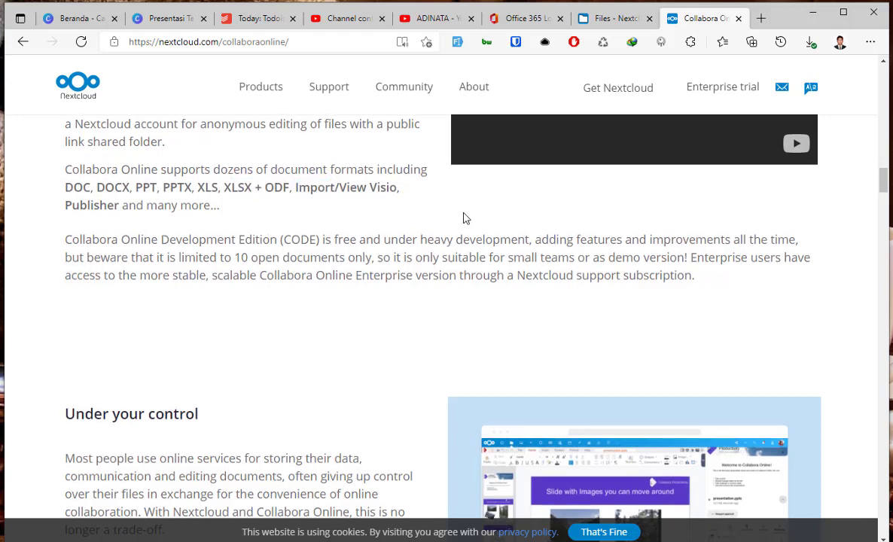
drag(401, 189, 309, 193)
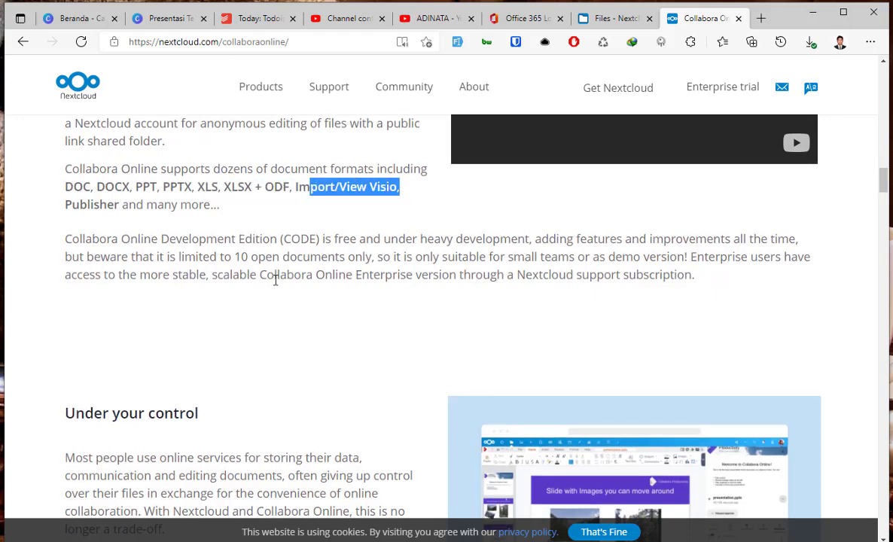
click(276, 281)
Read the rest of the Collabora page, then return to the Files - Nextcloud tab.
scroll(256, 337, down, 8)
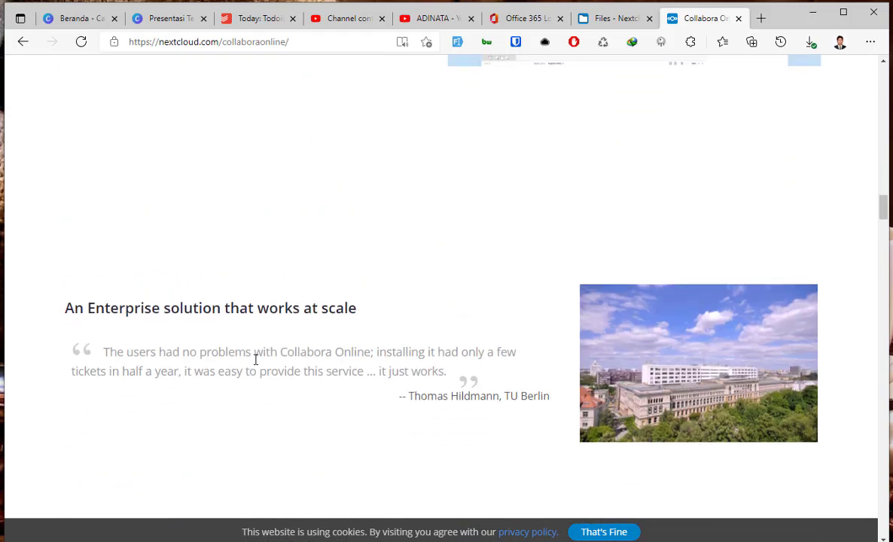
scroll(255, 361, down, 10)
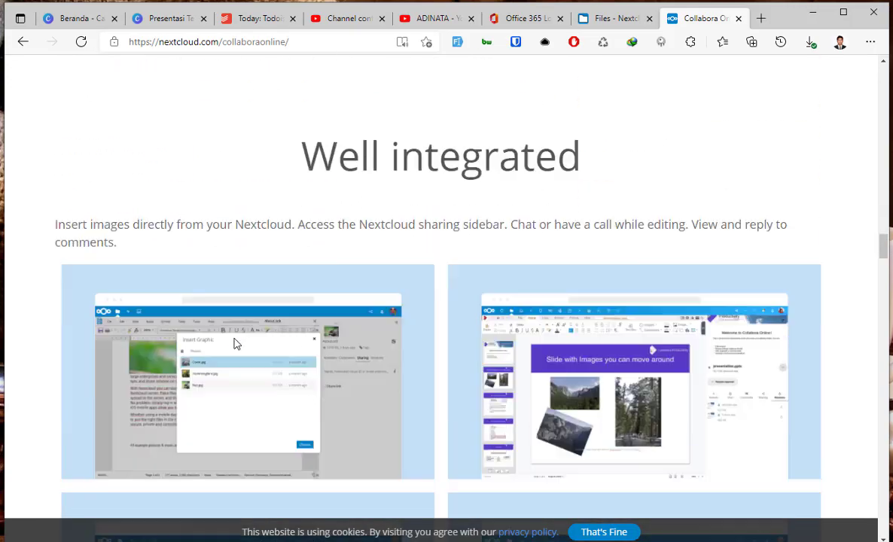
scroll(235, 345, down, 5)
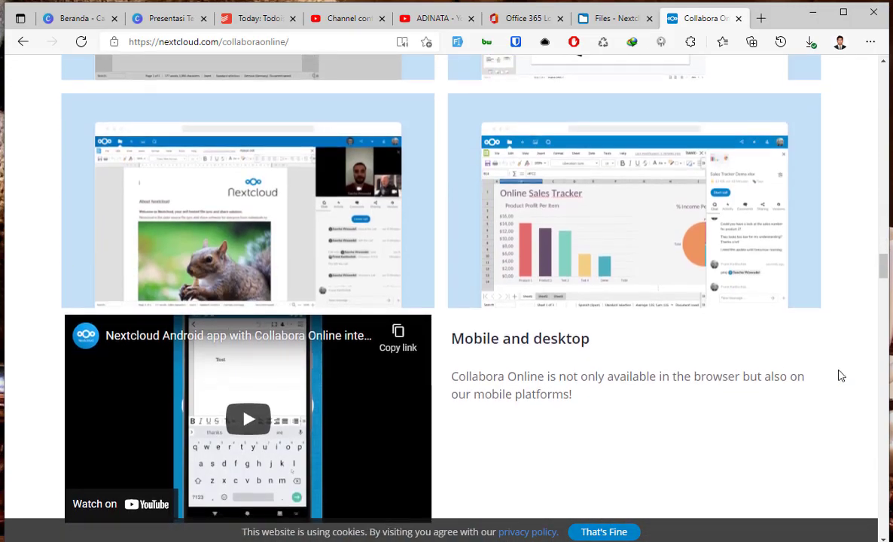
scroll(660, 349, down, 4)
scroll(660, 349, up, 6)
scroll(203, 354, down, 1)
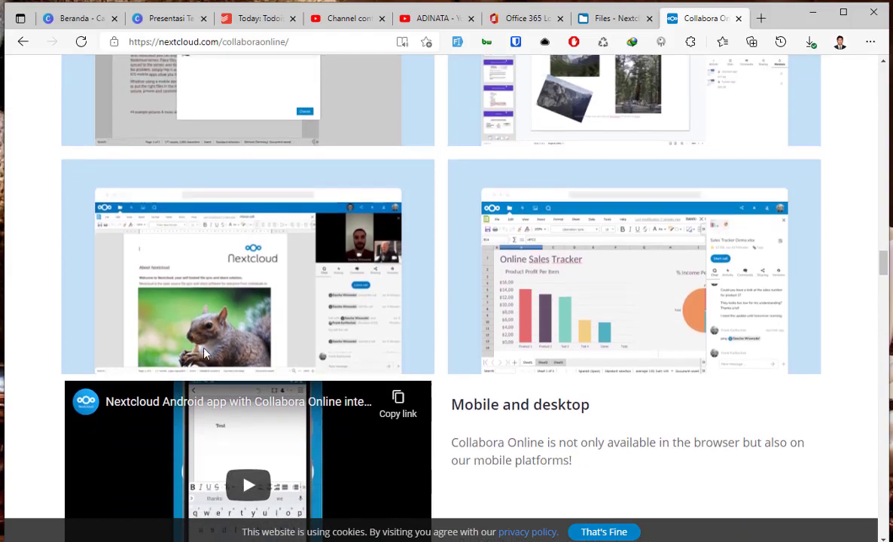
scroll(204, 355, down, 2)
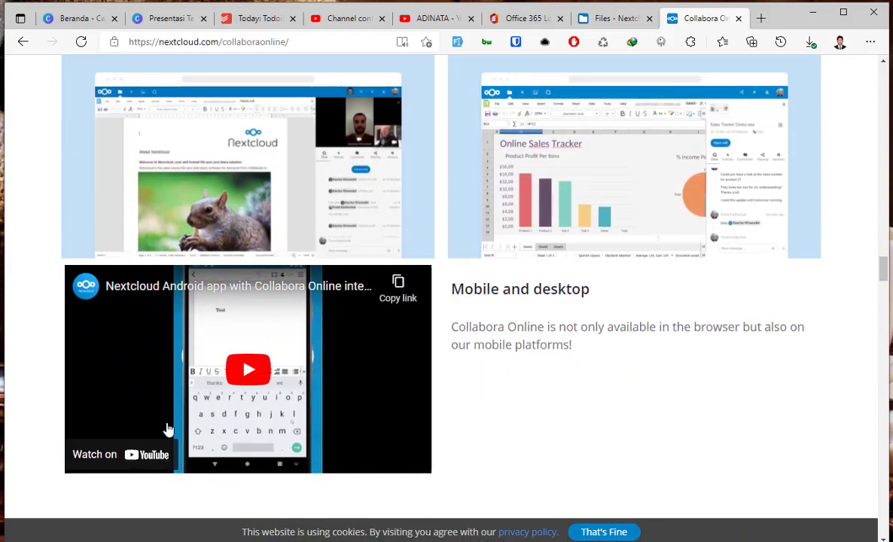
scroll(525, 376, down, 4)
scroll(784, 269, up, 12)
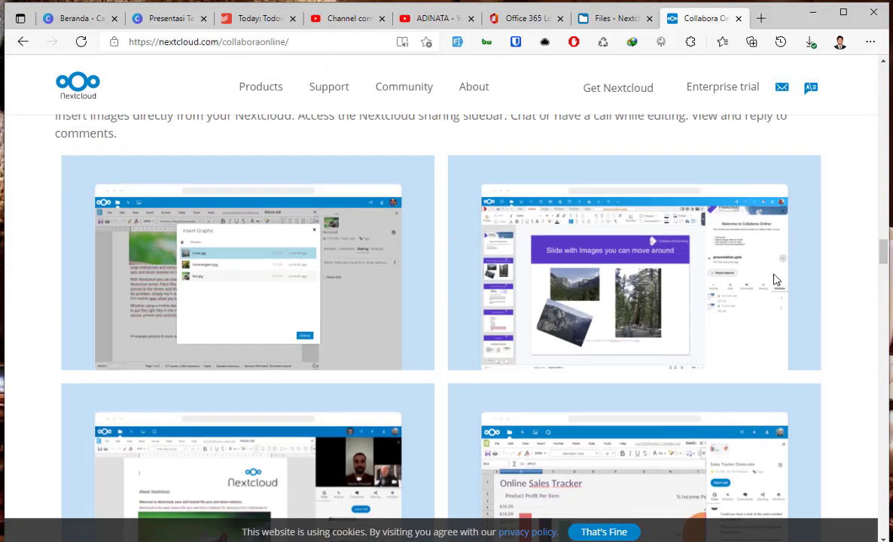
scroll(759, 301, up, 10)
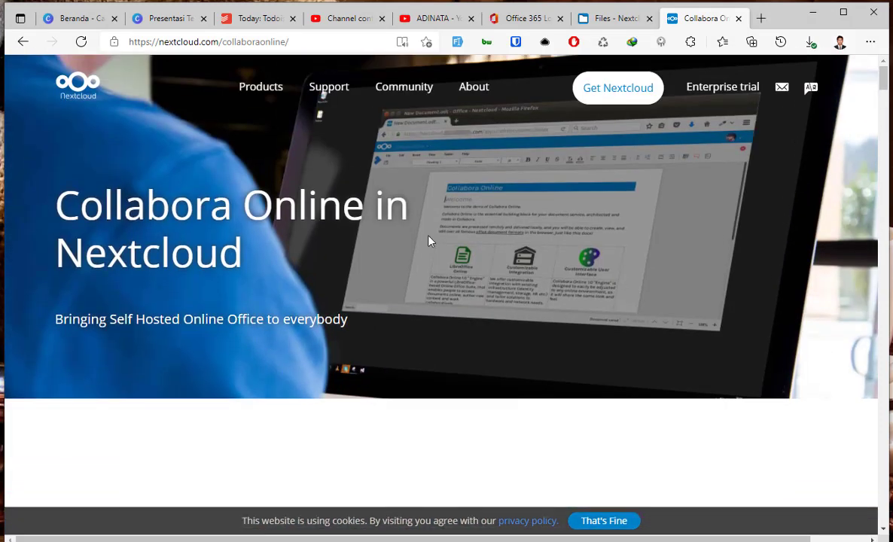
click(612, 19)
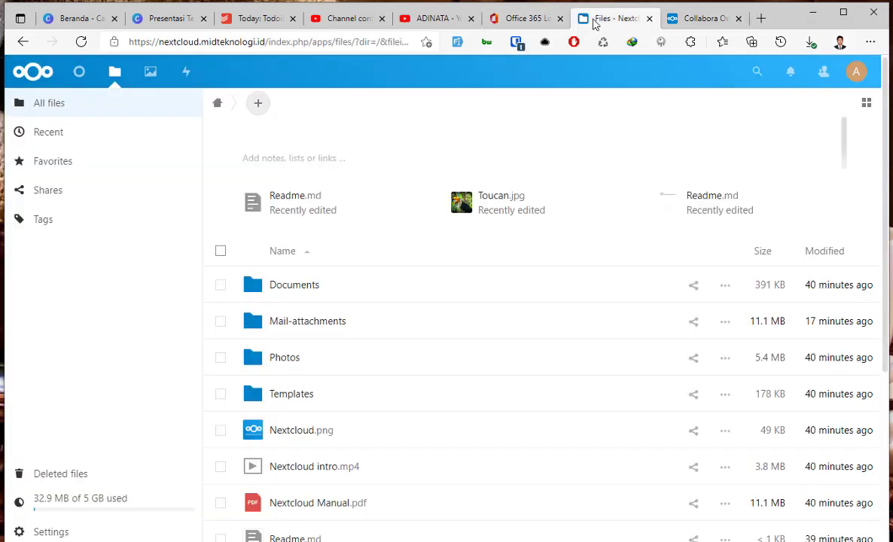
Log out and try signing in with the admin username and its password.
click(851, 77)
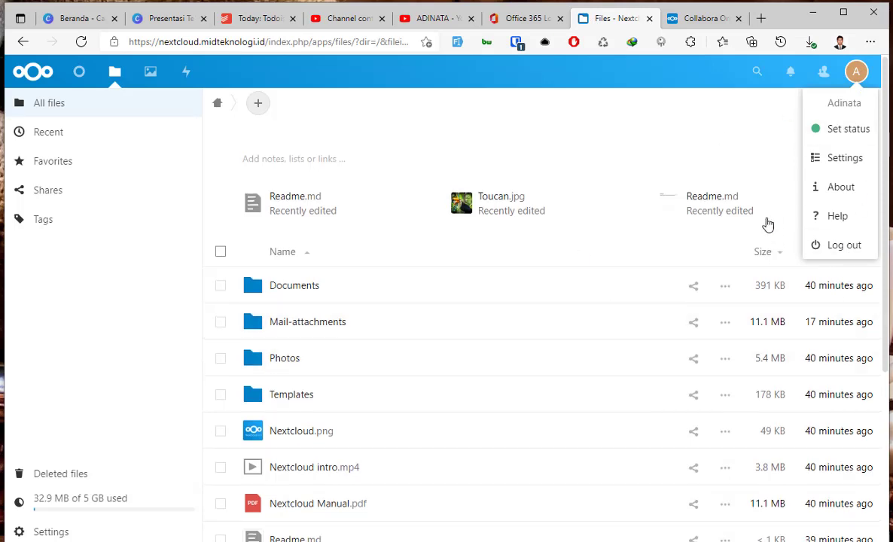
click(849, 246)
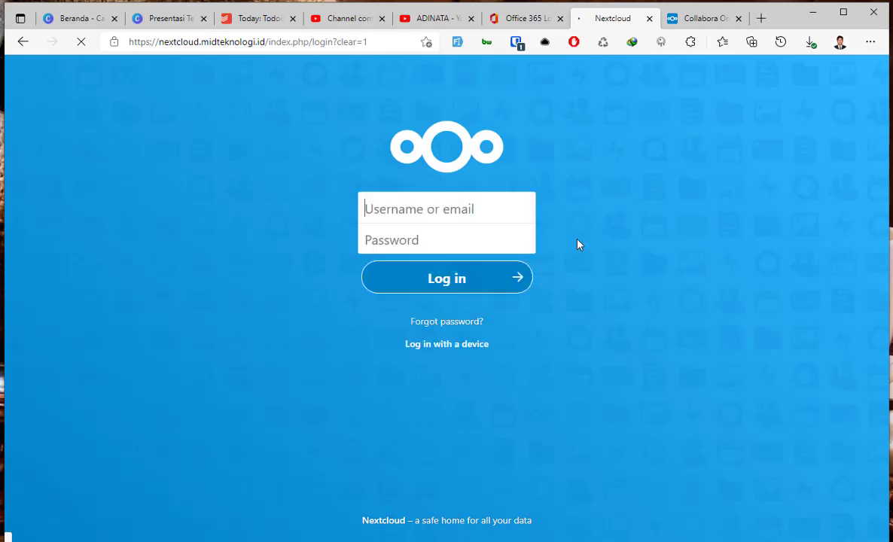
text(admin)
key(Tab)
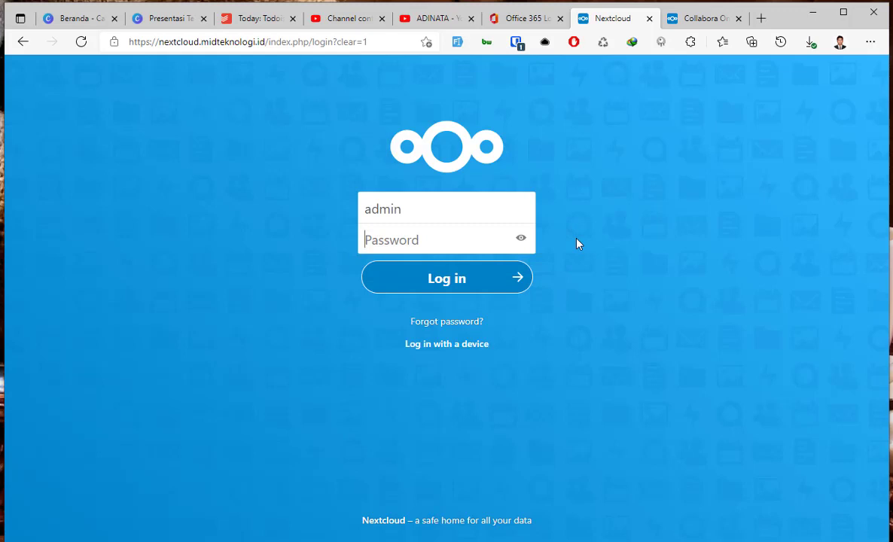
text(admin)
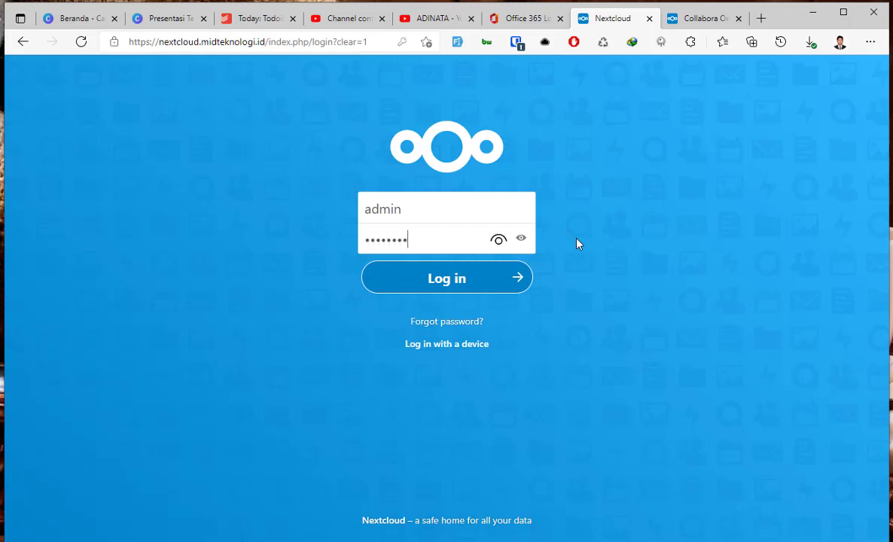
key(Return)
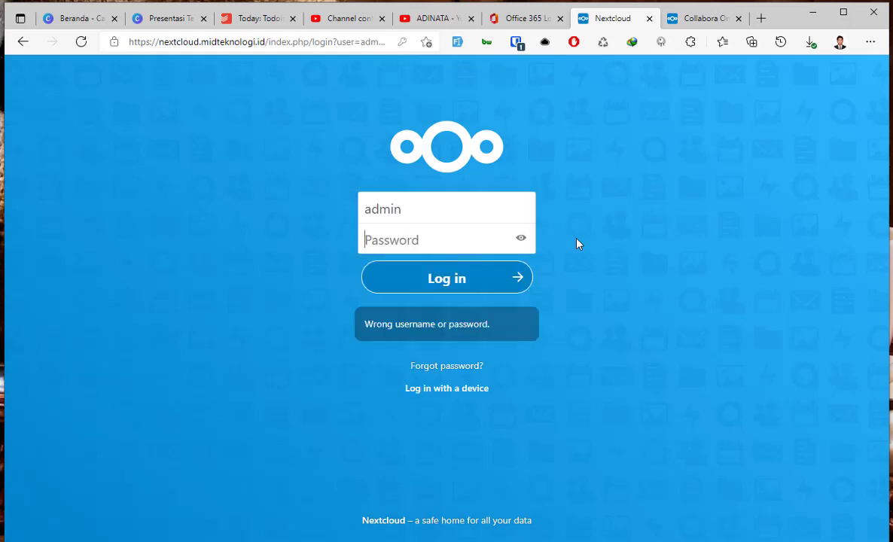
Retry the admin password until the login succeeds and the Dashboard appears.
text(a)
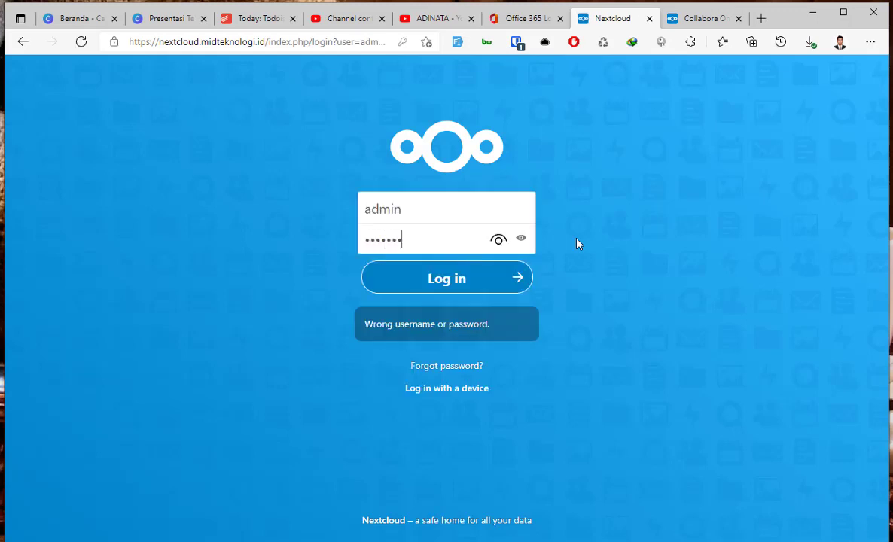
text(1)
key(Return)
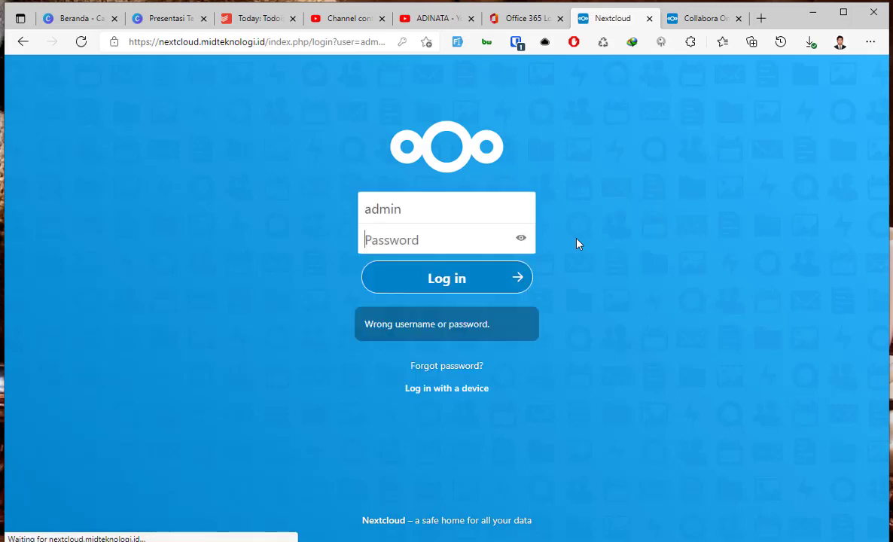
text(admin)
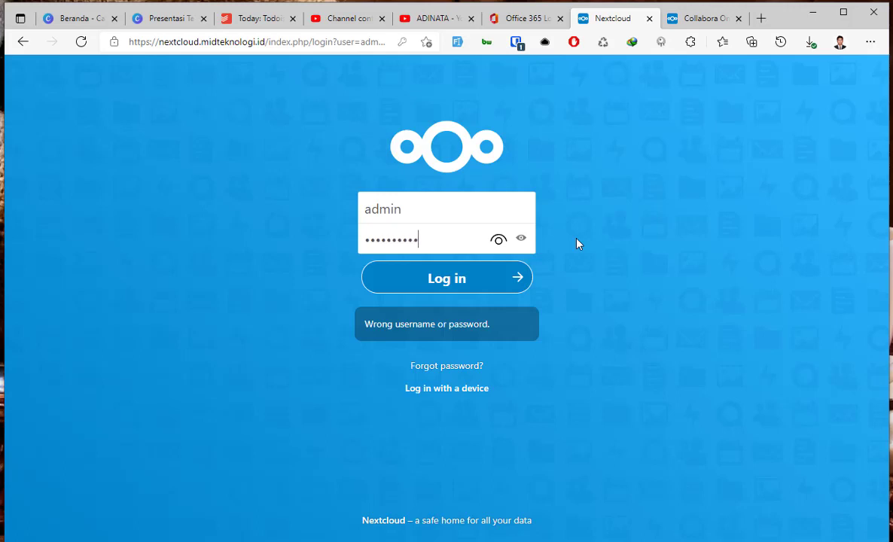
text(1)
key(Return)
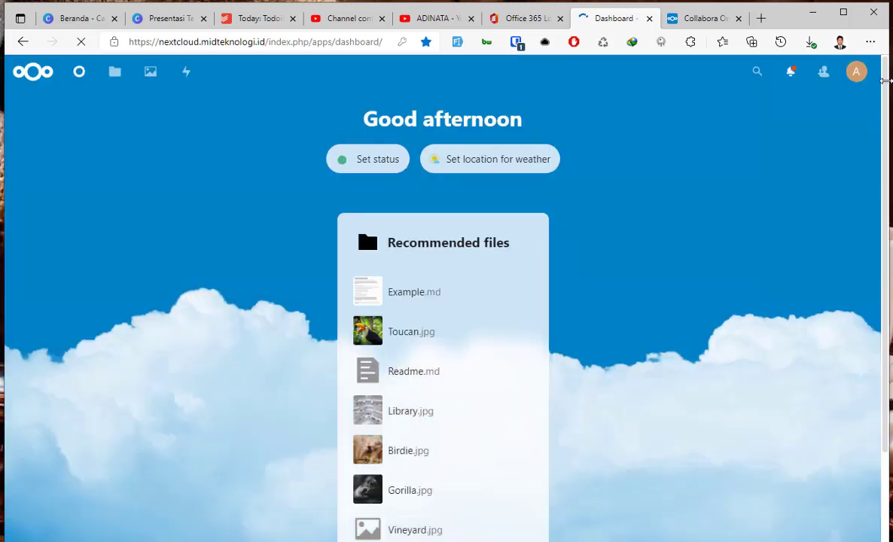
Open the Apps management page, briefly consulting the Collabora Online info tab.
click(856, 72)
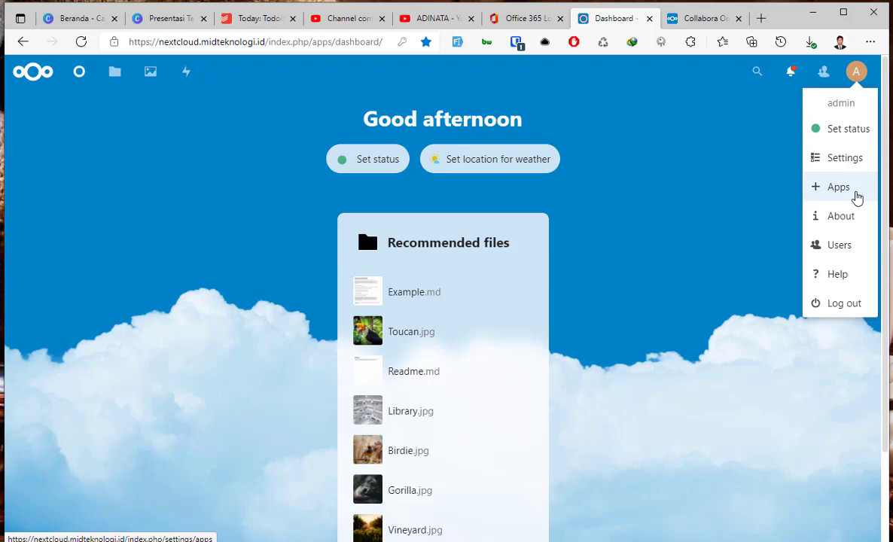
click(856, 197)
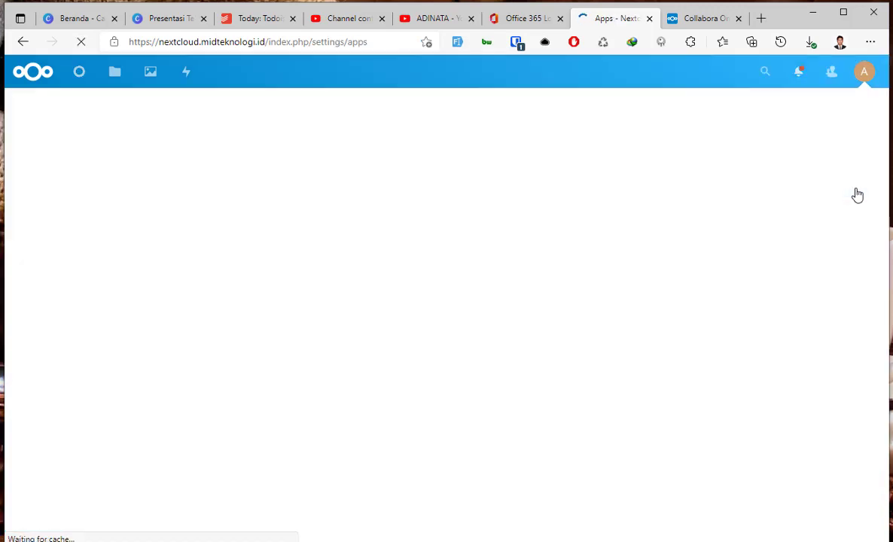
click(704, 17)
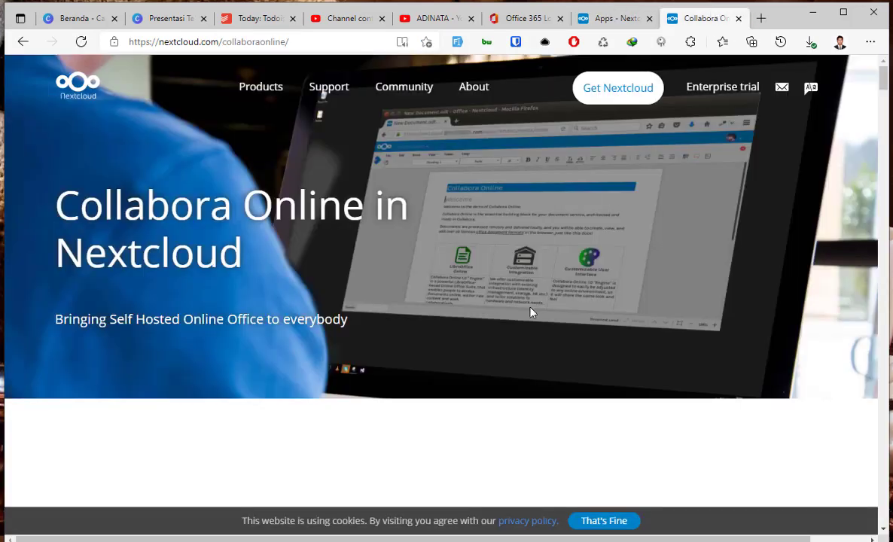
scroll(531, 313, down, 9)
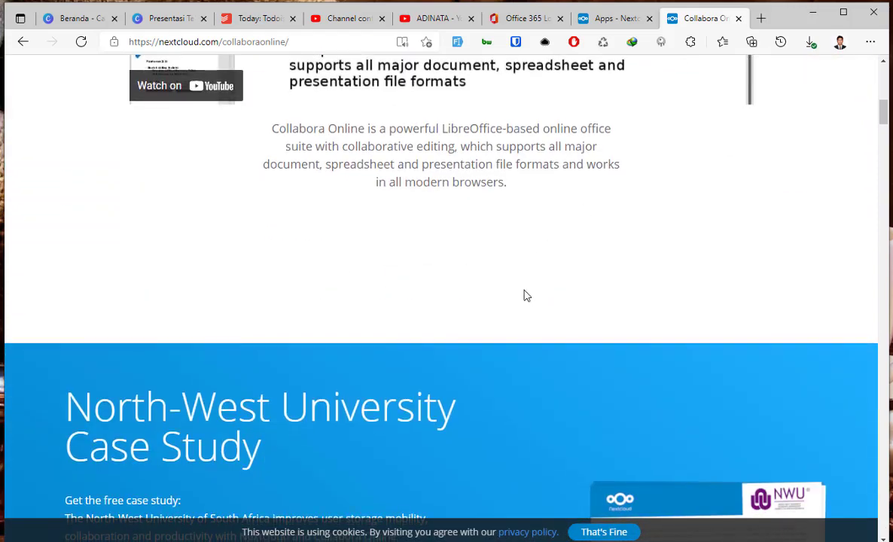
scroll(526, 297, down, 8)
click(610, 17)
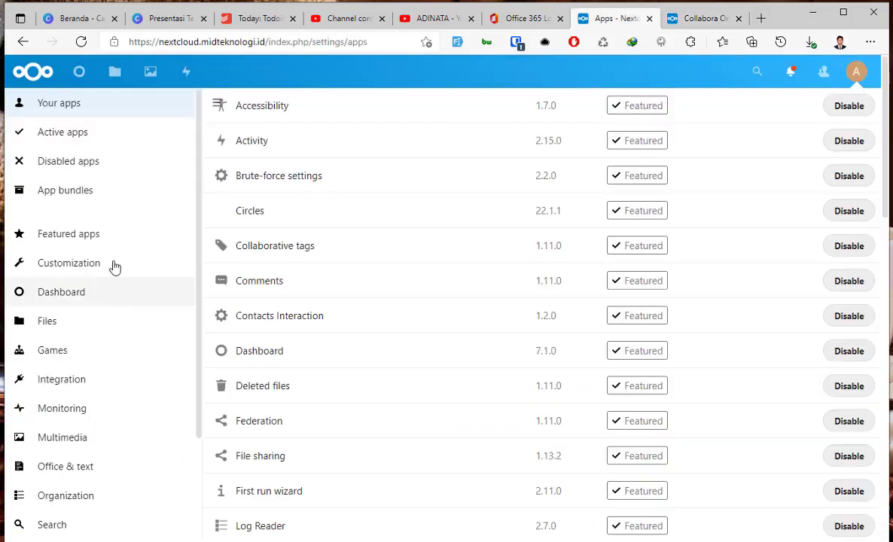
Filter Apps to Office & text and scroll to the Collabora Online and Built-in CODE Server apps.
scroll(115, 268, down, 3)
click(100, 336)
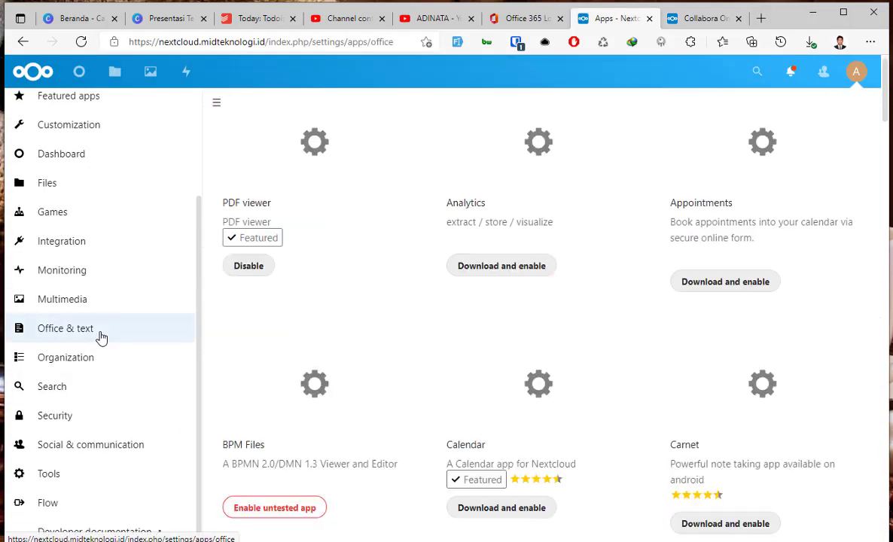
scroll(720, 302, down, 3)
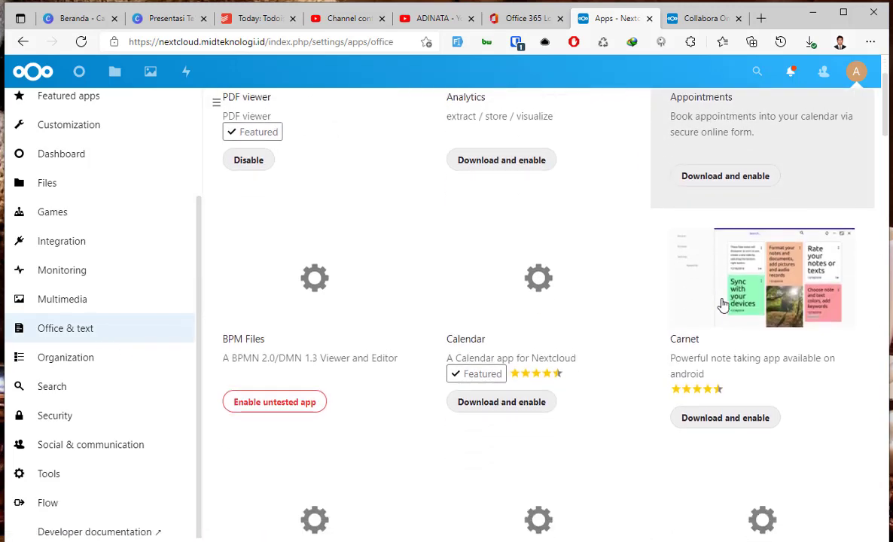
scroll(724, 309, down, 2)
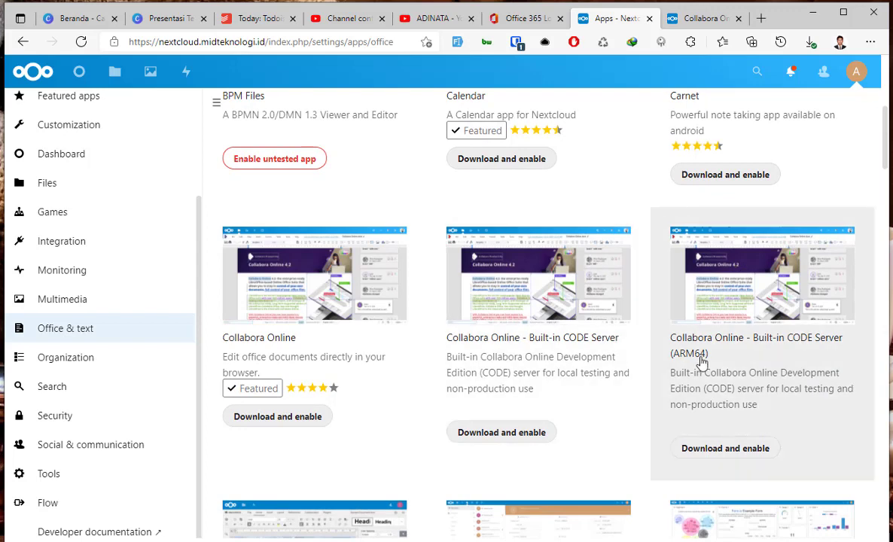
scroll(700, 363, down, 1)
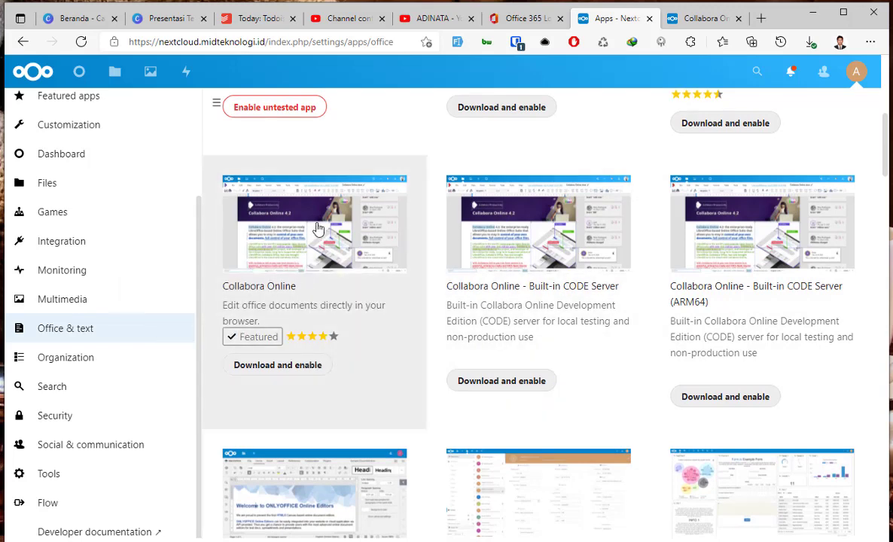
Download and enable the Collabora Online app from its details.
click(322, 227)
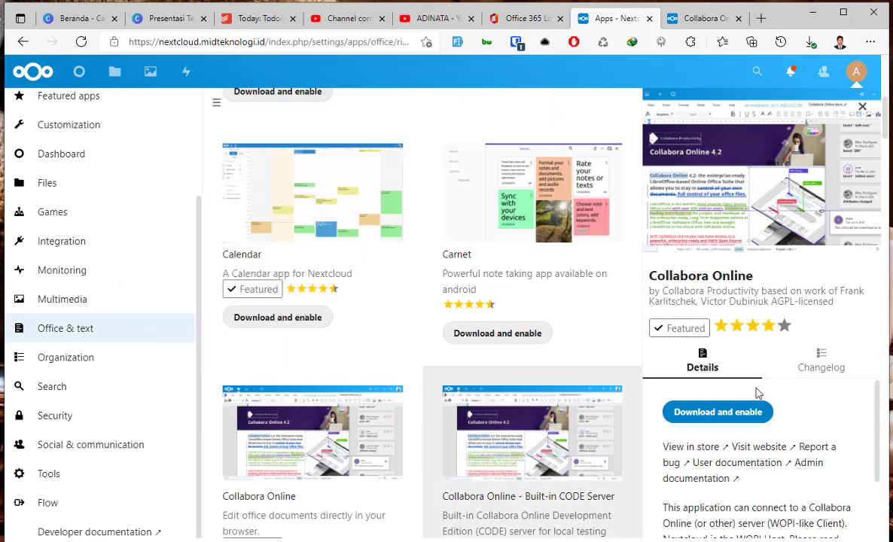
click(723, 417)
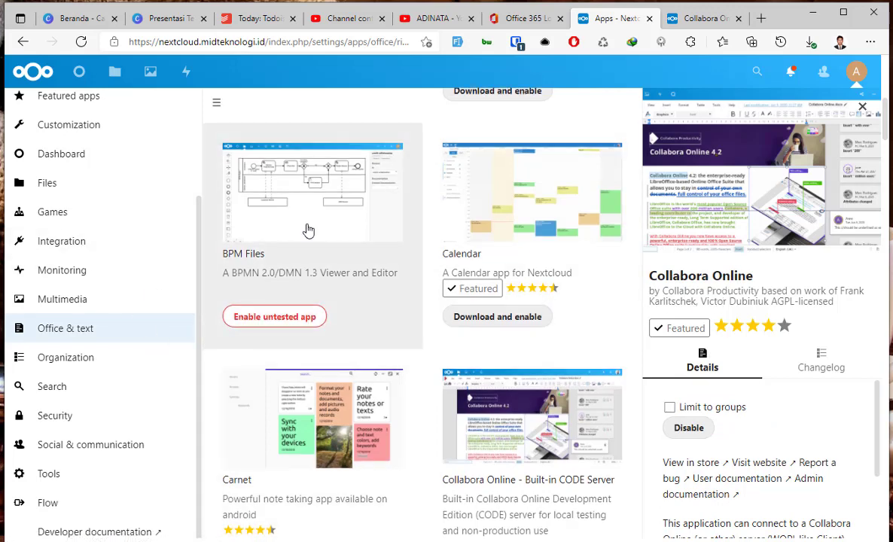
scroll(123, 354, up, 4)
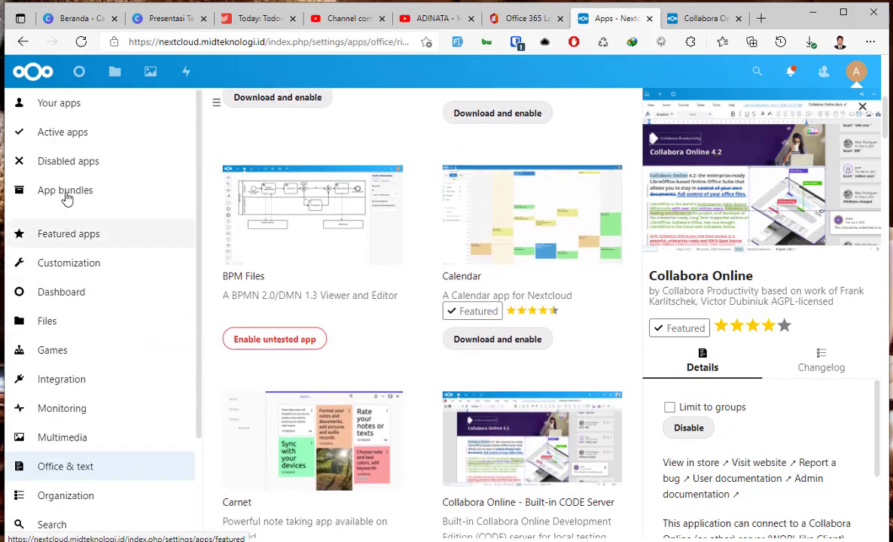
Browse the installed and Active apps lists.
click(86, 111)
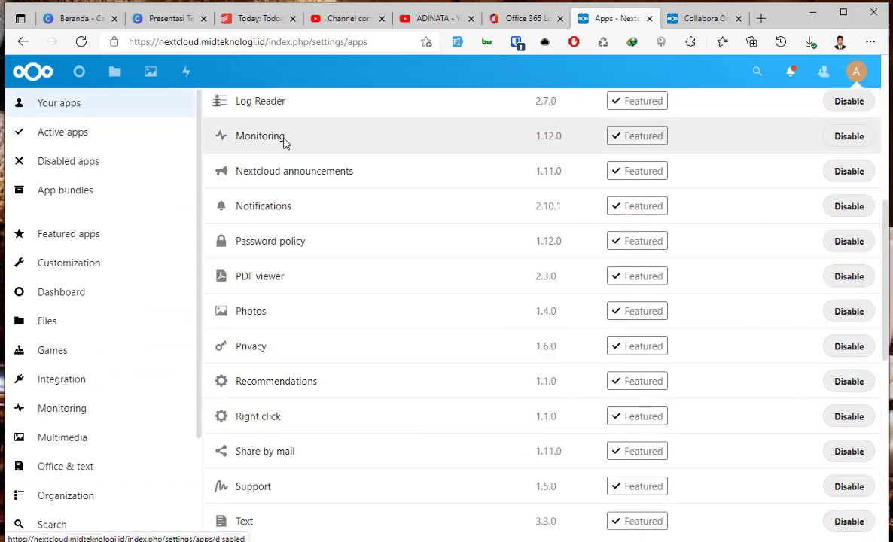
scroll(320, 324, down, 3)
scroll(319, 334, down, 3)
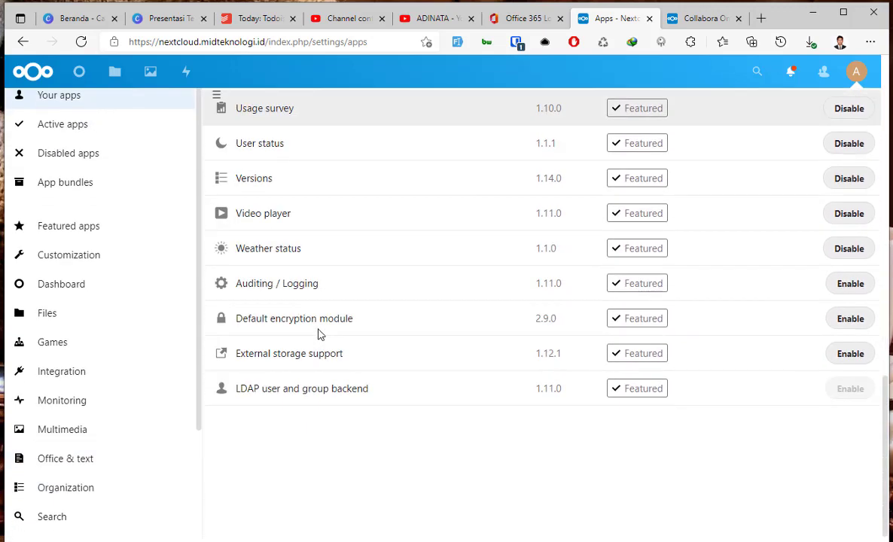
scroll(65, 171, up, 3)
click(72, 134)
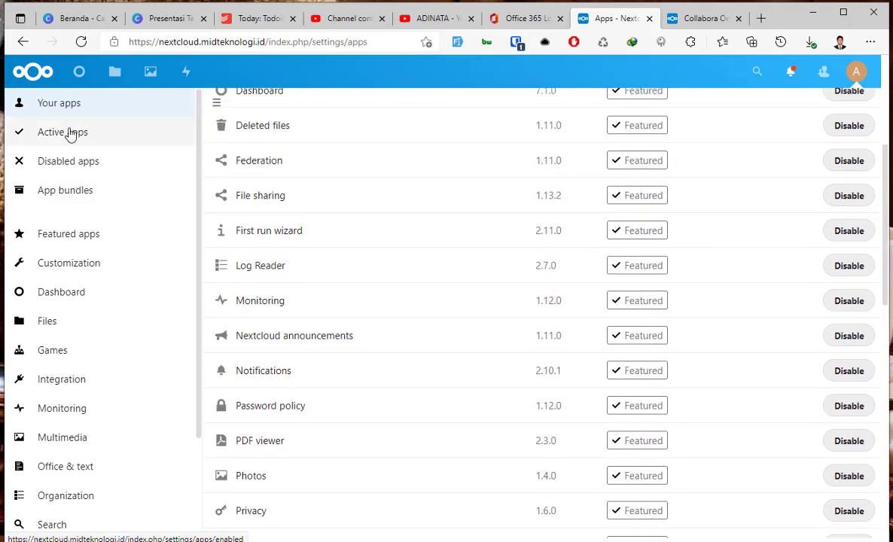
scroll(353, 303, up, 3)
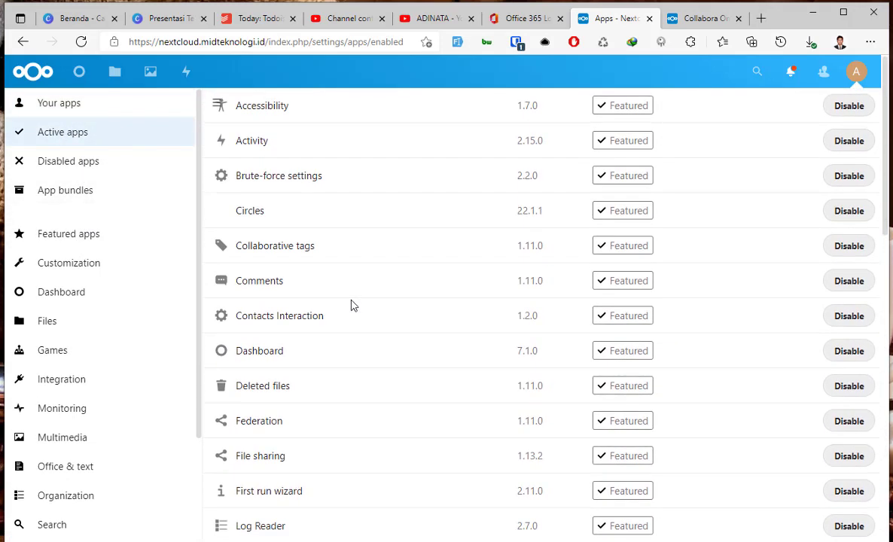
scroll(317, 280, down, 4)
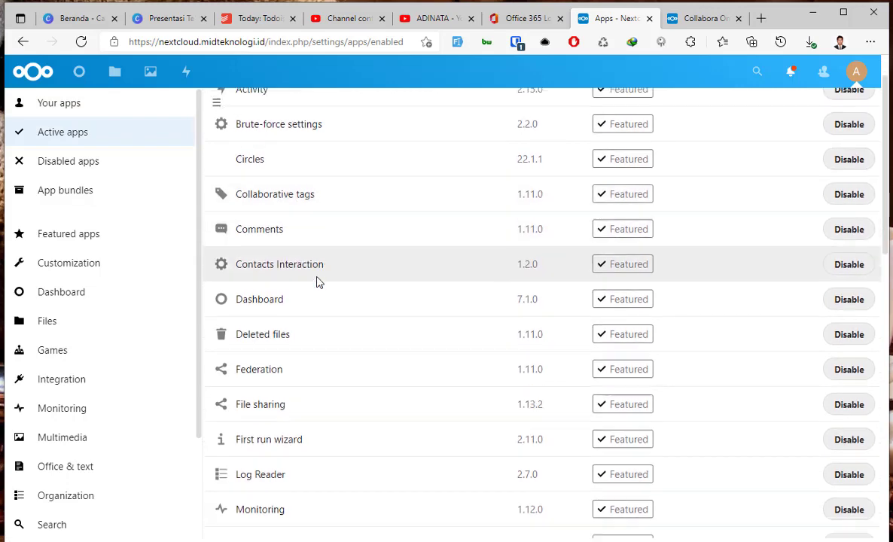
scroll(316, 281, down, 6)
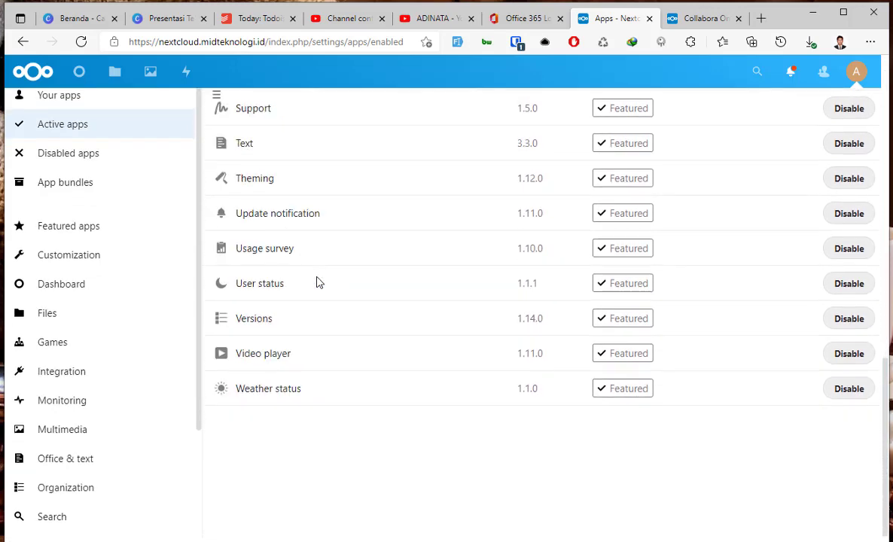
scroll(87, 388, down, 2)
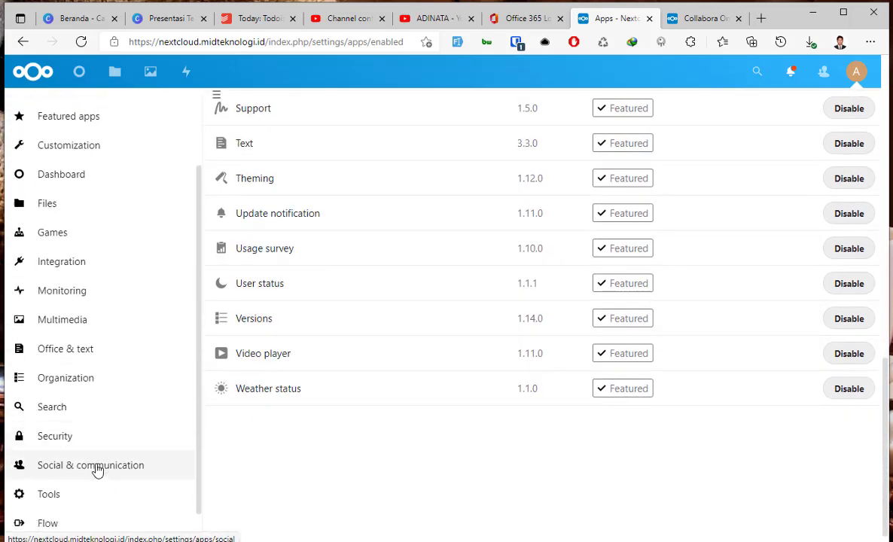
In Office & text, view the Built-in CODE Server details, then the installed Collabora Online details.
click(72, 353)
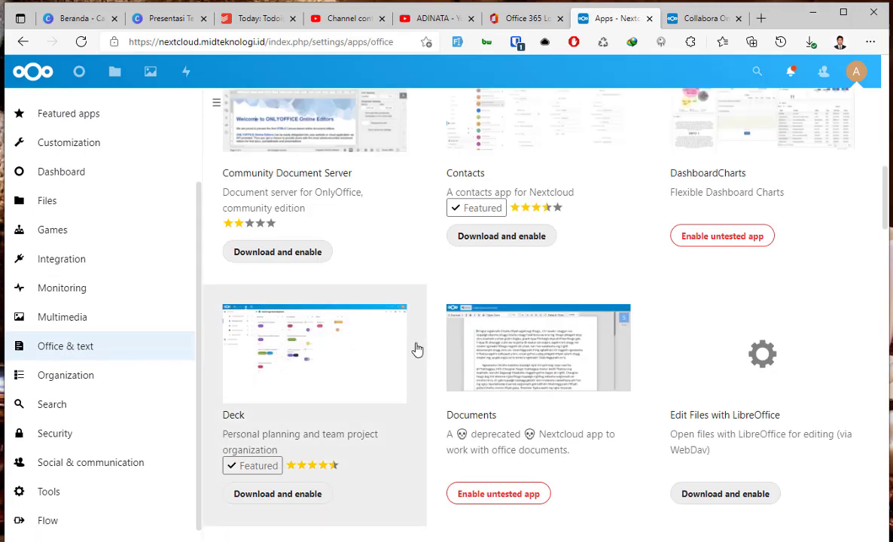
scroll(408, 367, up, 7)
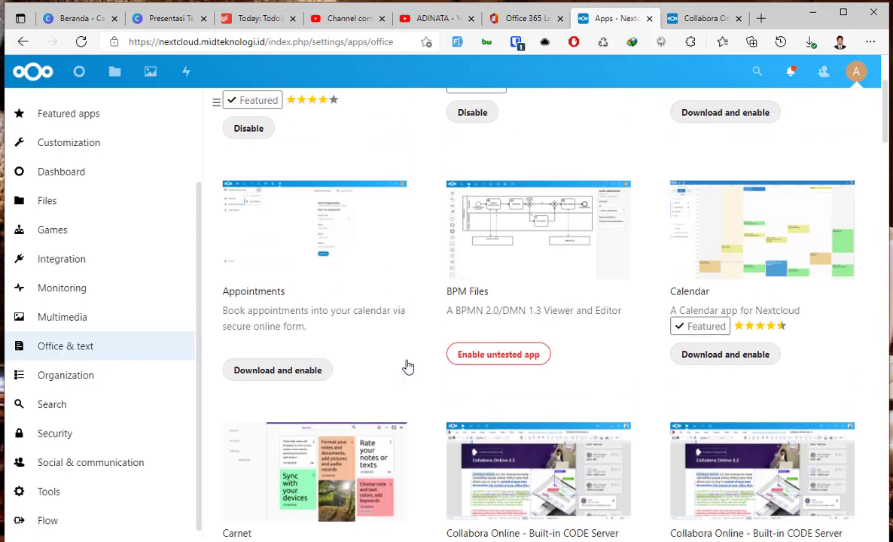
scroll(407, 367, down, 2)
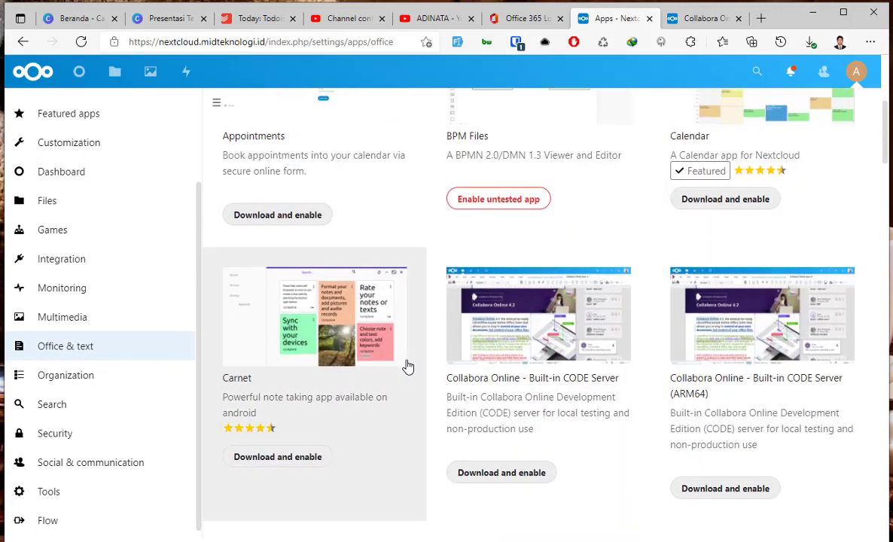
scroll(493, 342, down, 1)
click(497, 341)
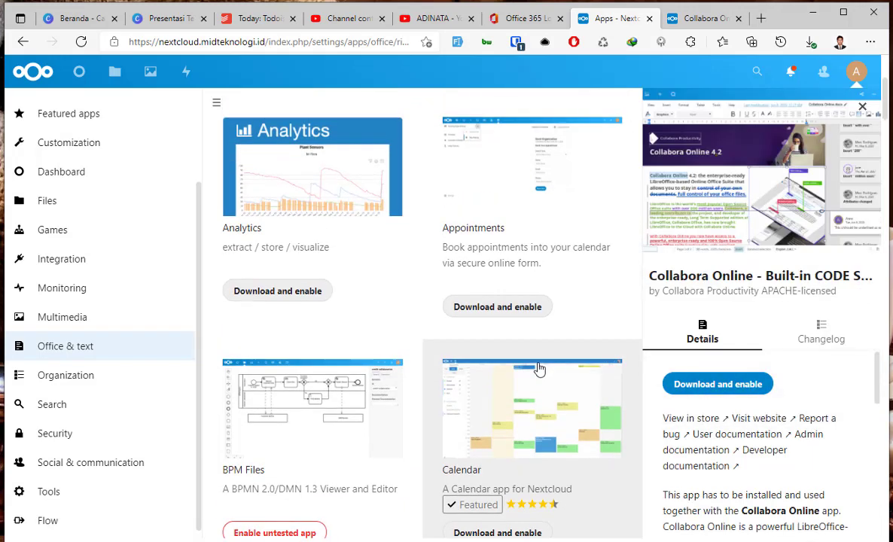
scroll(539, 369, down, 1)
scroll(539, 369, up, 4)
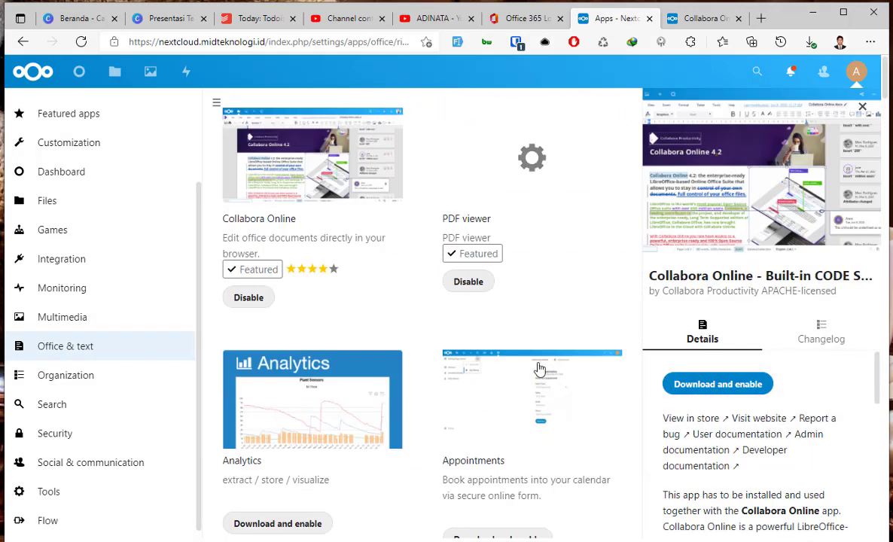
click(311, 206)
scroll(723, 421, down, 3)
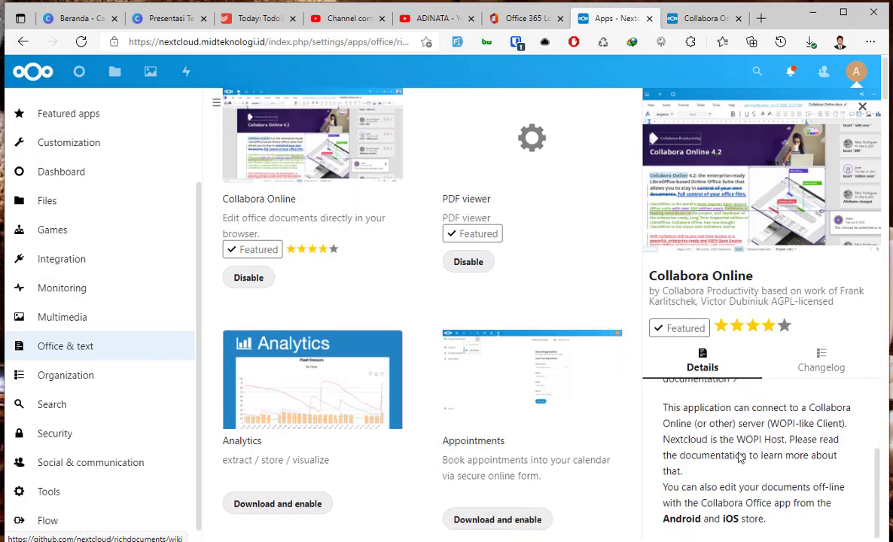
scroll(726, 426, up, 1)
click(856, 74)
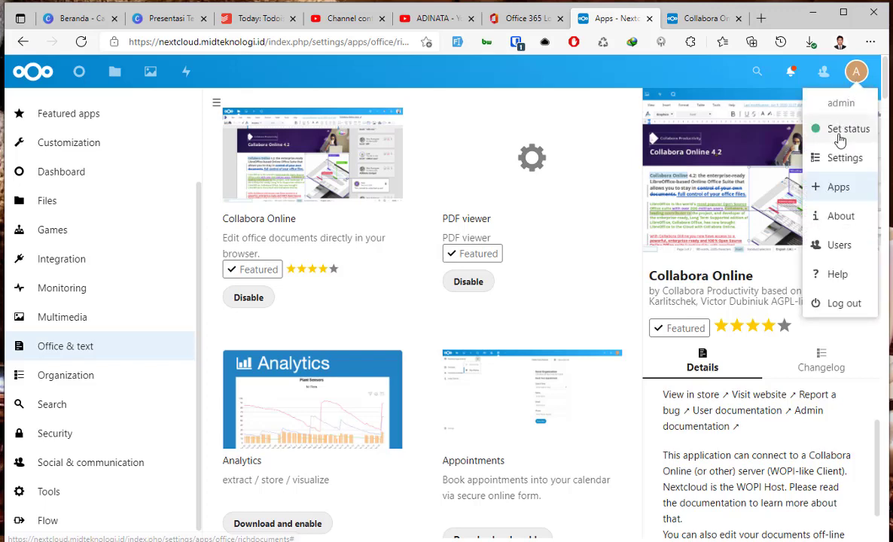
Go to Settings and open the Collabora Online page under Administration.
click(844, 167)
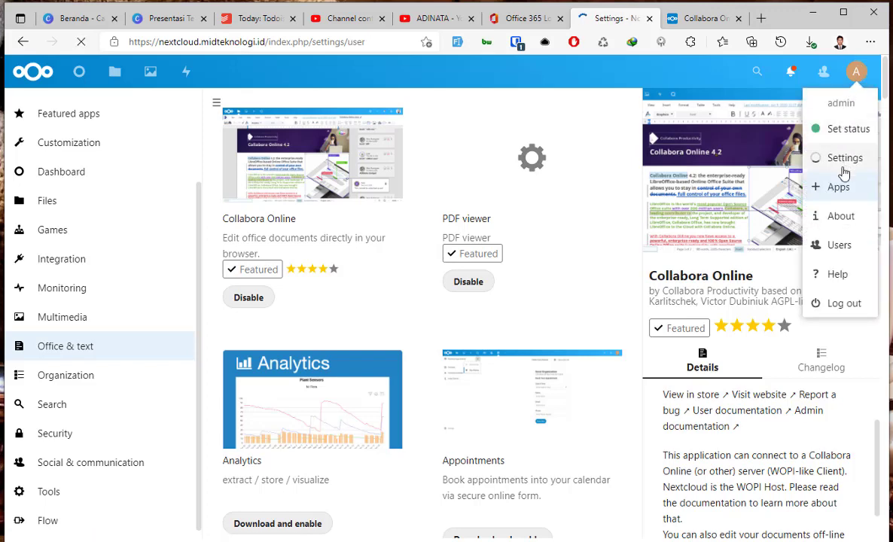
scroll(148, 374, down, 3)
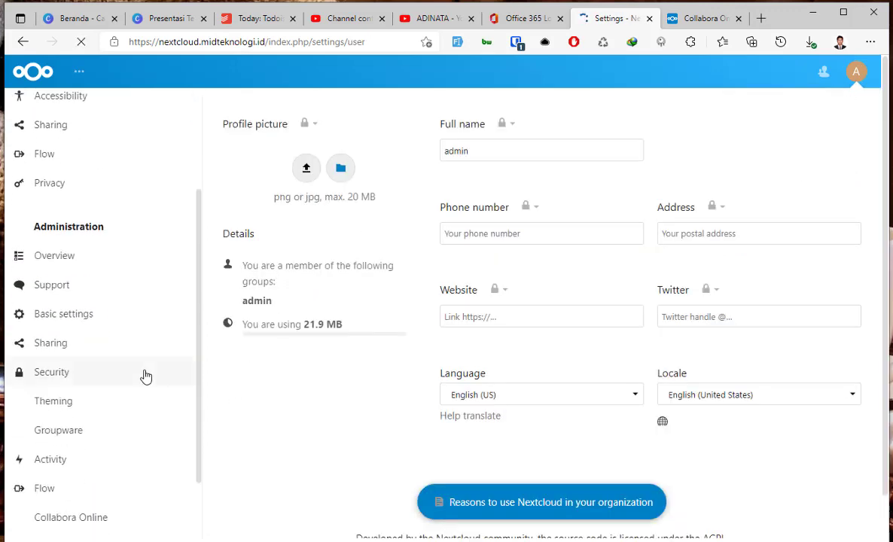
click(70, 445)
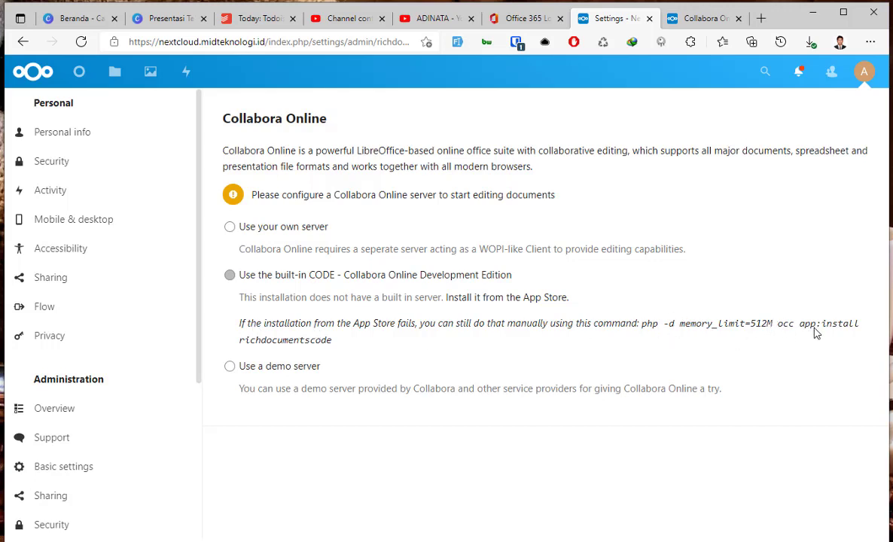
From Apps > Office & text, download and enable Collabora Online - Built-in CODE Server.
click(864, 72)
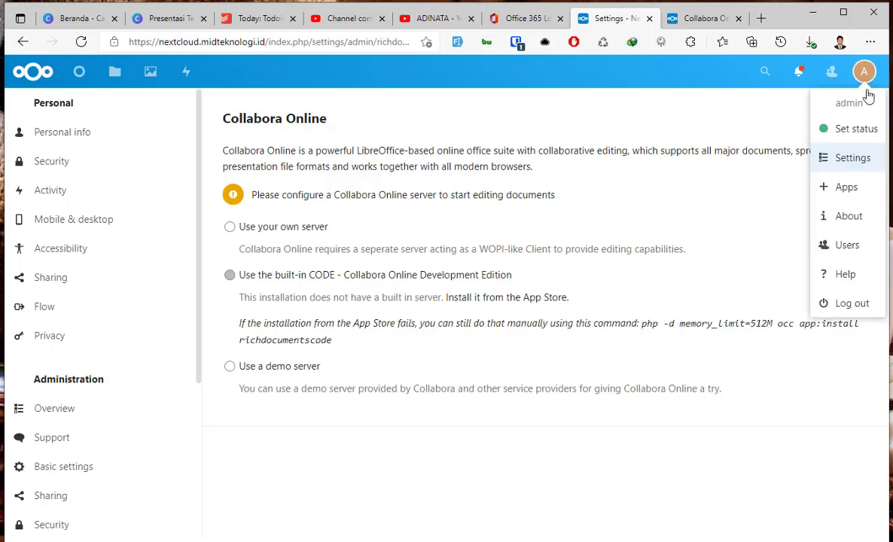
click(863, 196)
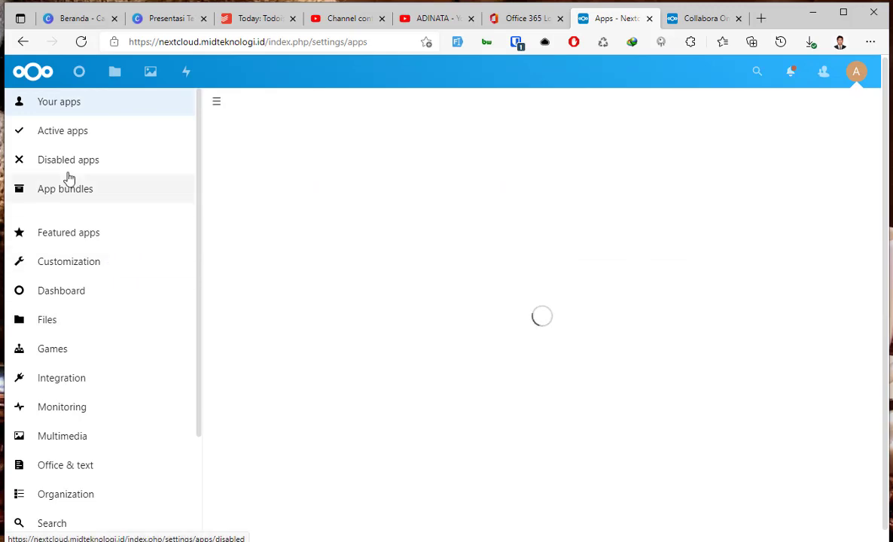
scroll(96, 418, down, 3)
click(80, 328)
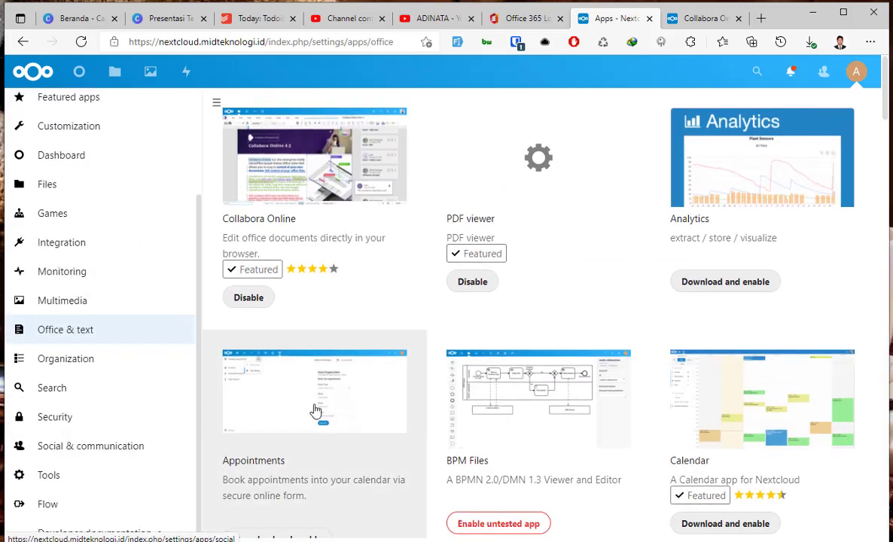
scroll(315, 411, down, 3)
scroll(315, 411, down, 4)
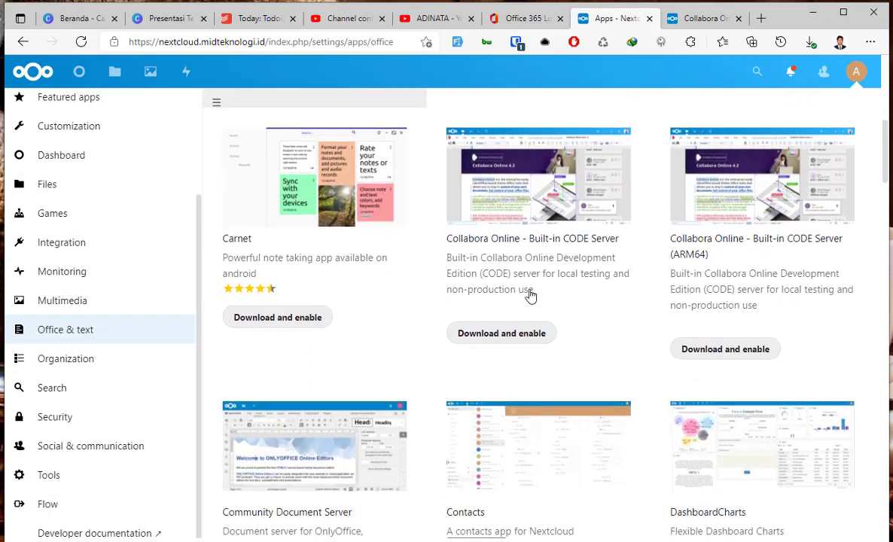
click(539, 175)
click(739, 385)
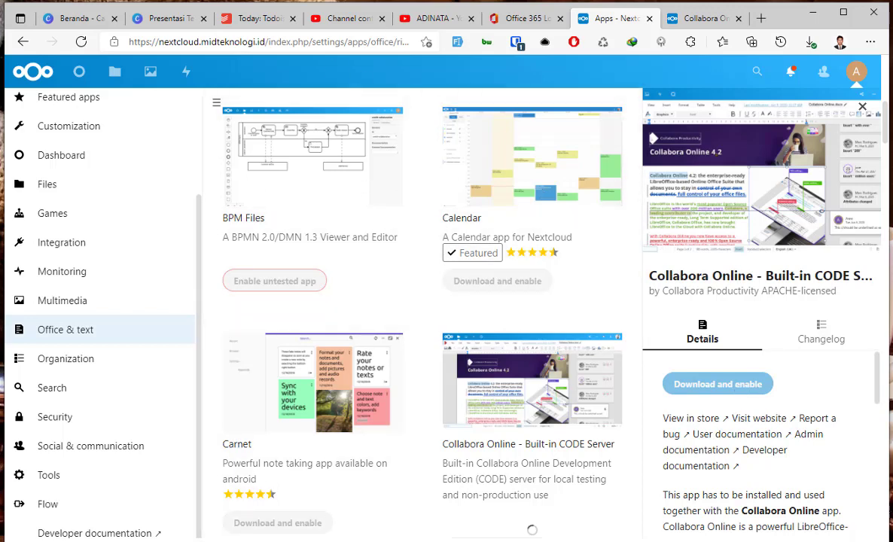
In the server terminal, open /etc/php/7.4/apache2/php.ini with pico using Tab completion.
key(alt+Tab)
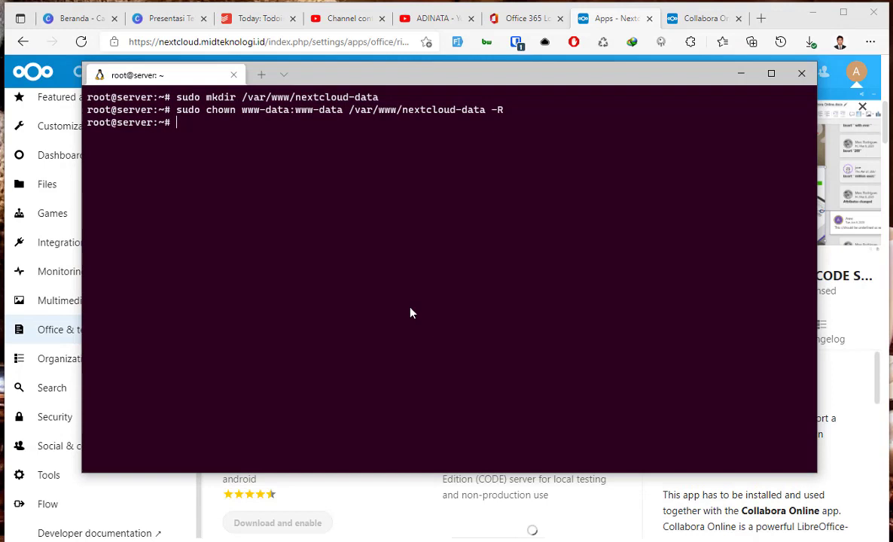
text(pico /etc/php/php7)
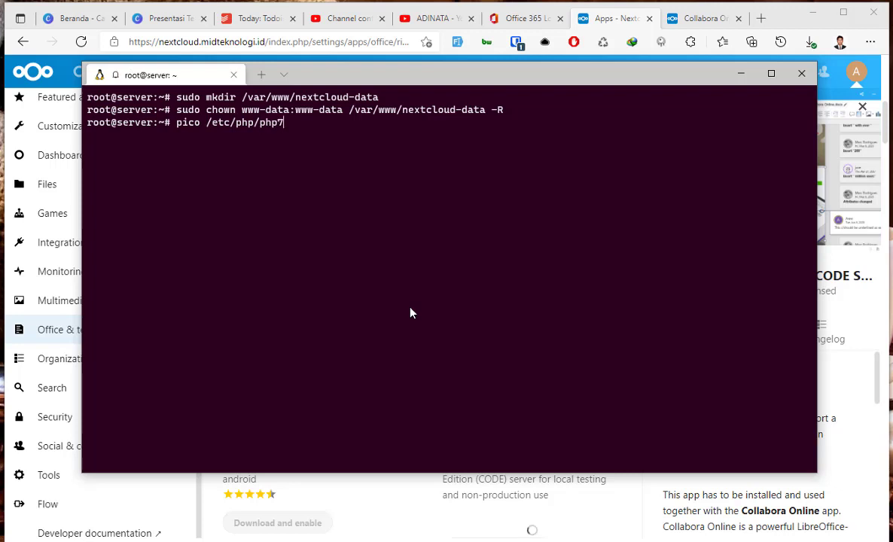
key(BackSpace)
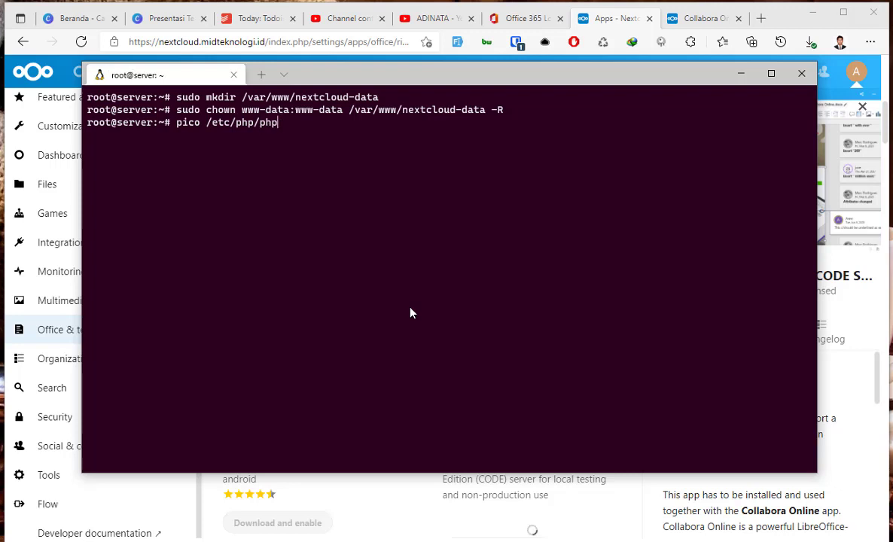
text(7.4/)
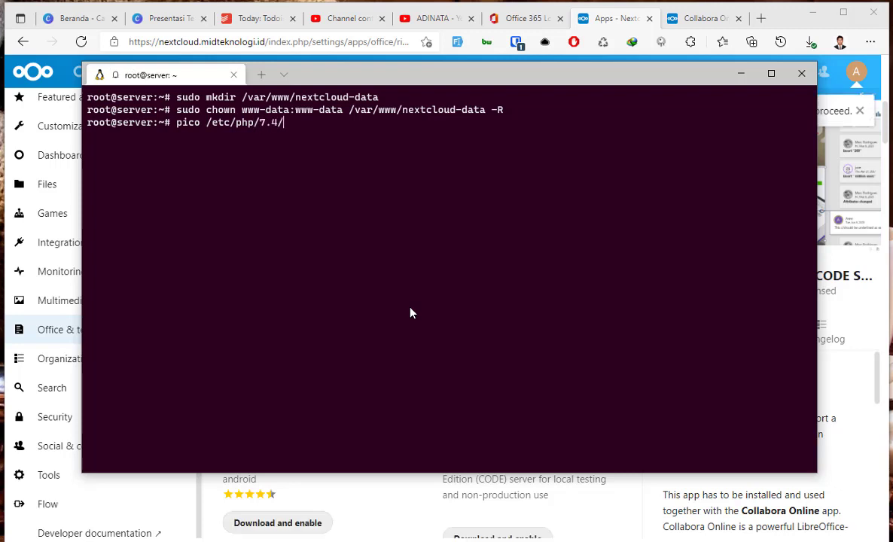
key(Tab)
key(Tab)
key(Tab)
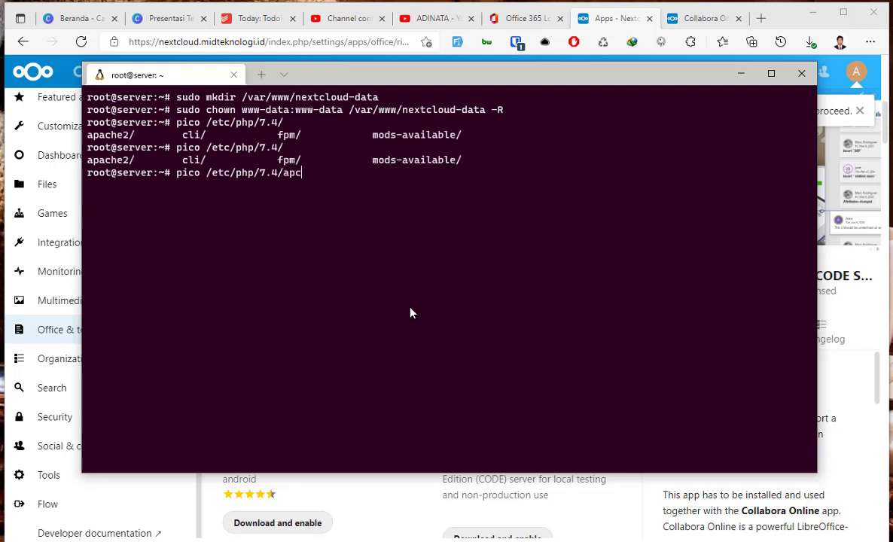
text(apac)
key(Tab)
key(Tab)
key(Tab)
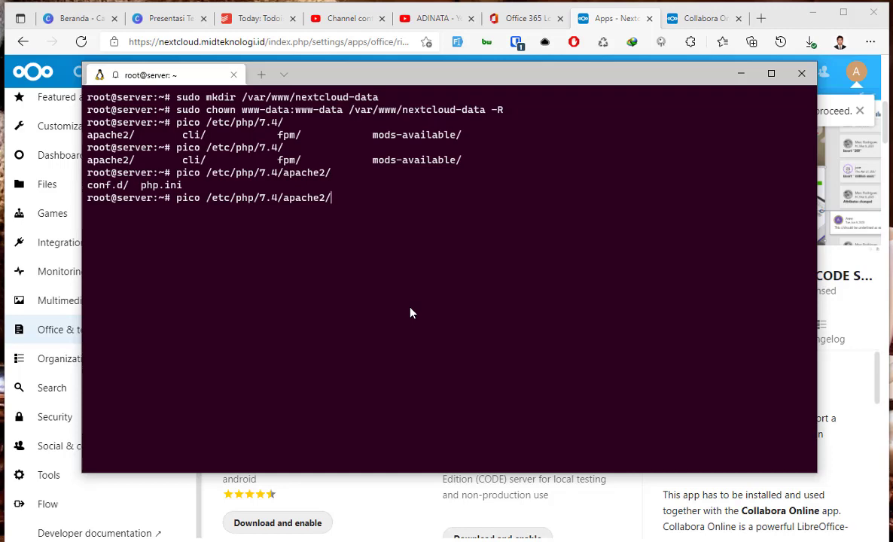
text(ph)
key(Tab)
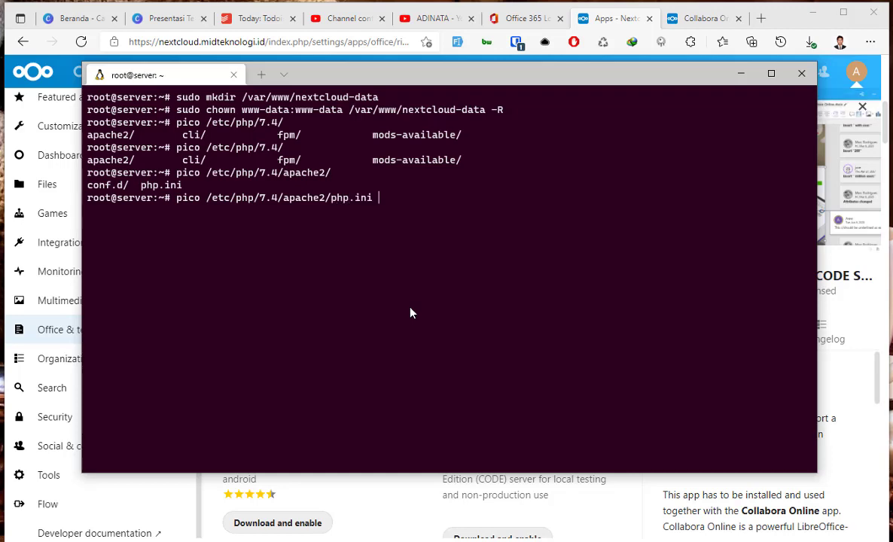
key(Return)
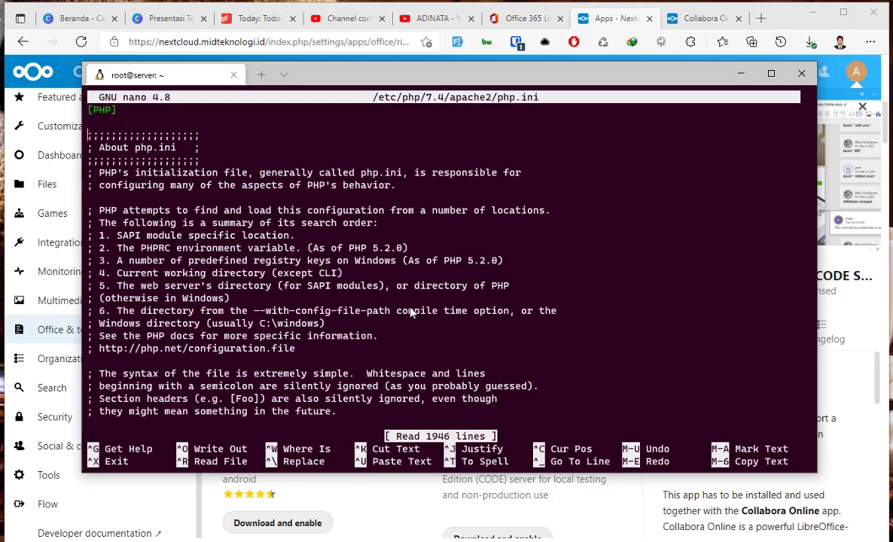
Raise memory_limit to 512M in the currently open php.ini and save it.
key(ctrl+w)
text(memory_lim)
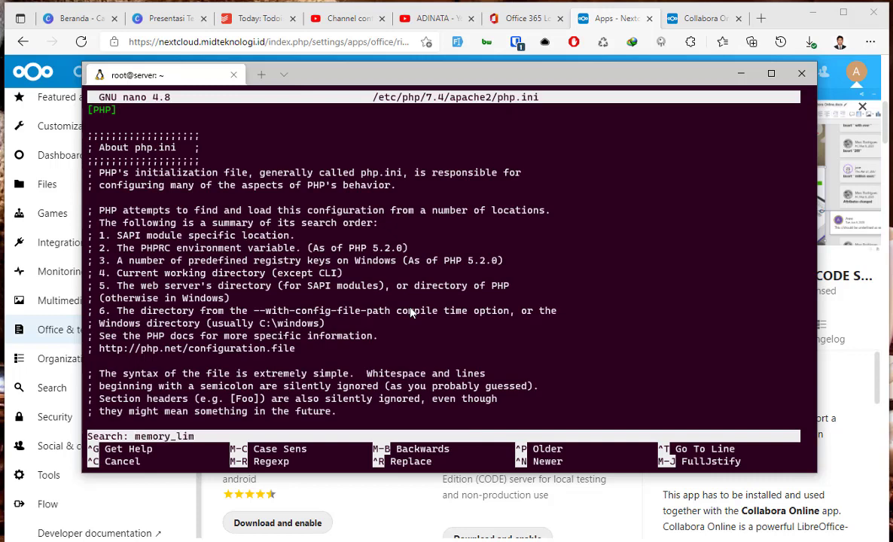
key(Return)
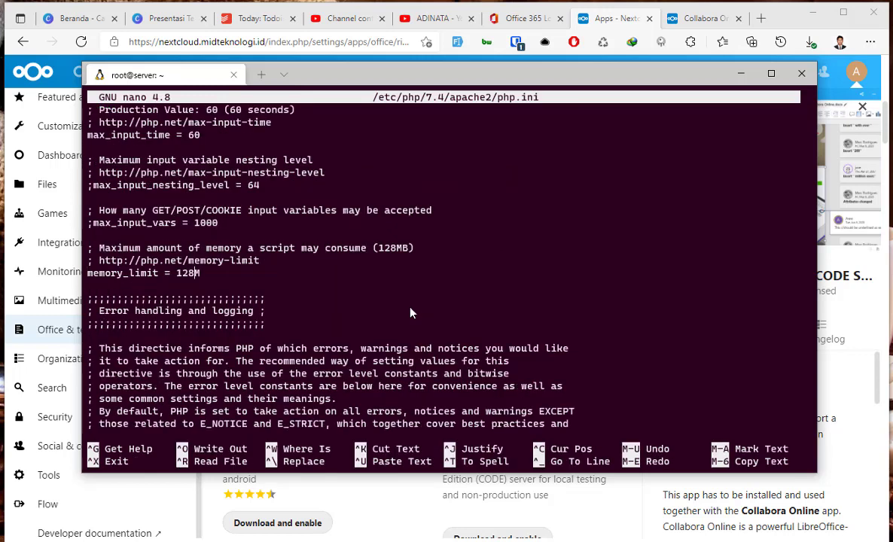
key(BackSpace)
key(BackSpace)
key(BackSpace)
text(512)
key(ctrl+x)
key(y)
key(Return)
Open /etc/php/7.4/fpm/php.ini in pico by editing the recalled command.
key(Up)
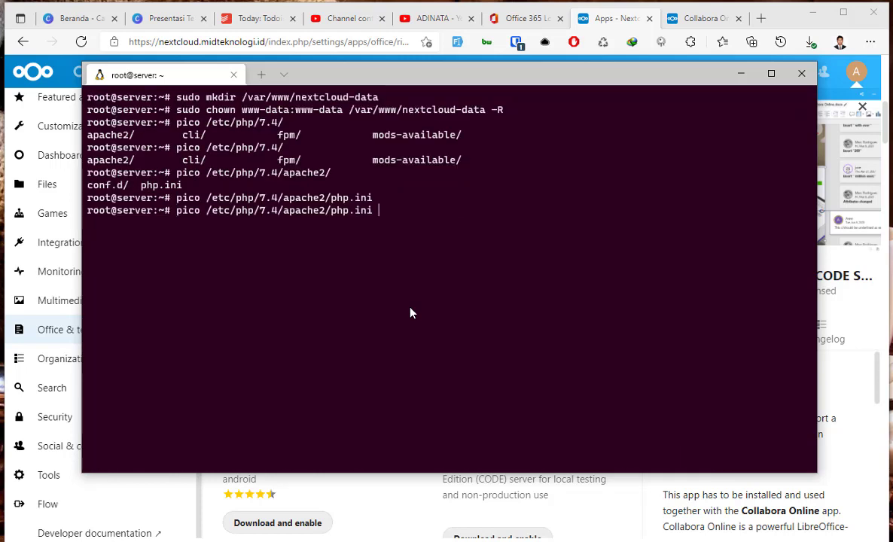
key(BackSpace)
key(BackSpace)
key(BackSpace)
key(BackSpace)
key(BackSpace)
key(BackSpace)
key(BackSpace)
key(BackSpace)
key(BackSpace)
key(BackSpace)
key(BackSpace)
key(BackSpace)
key(BackSpace)
key(BackSpace)
key(BackSpace)
key(BackSpace)
key(BackSpace)
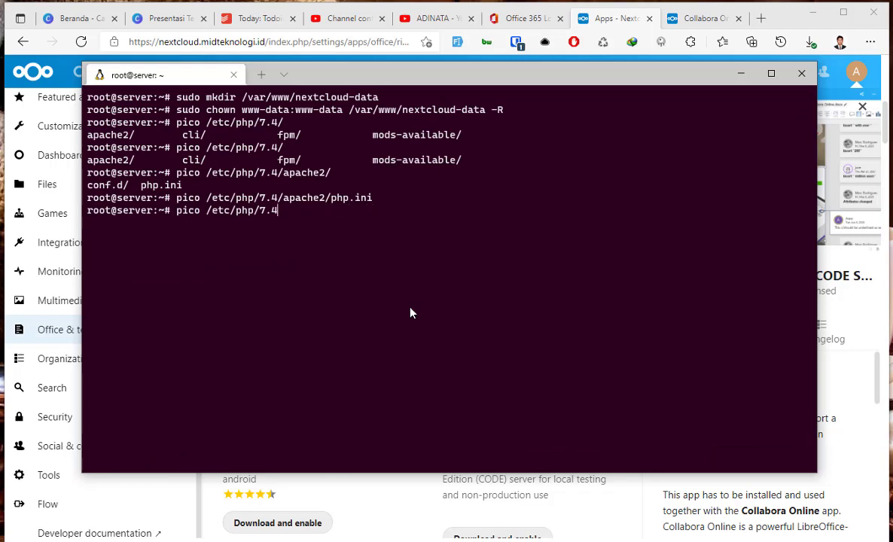
key(Tab)
key(Tab)
text(g[)
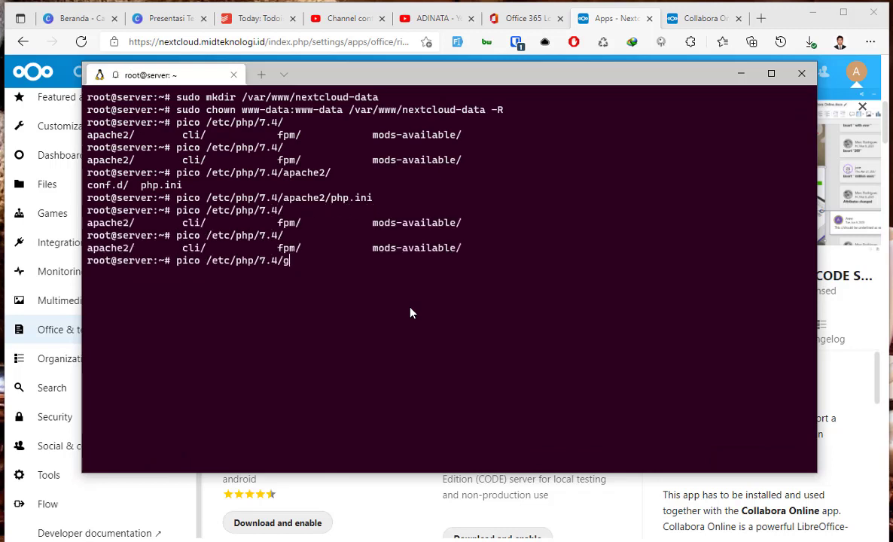
key(BackSpace)
key(BackSpace)
text(f)
key(Tab)
key(Tab)
key(Tab)
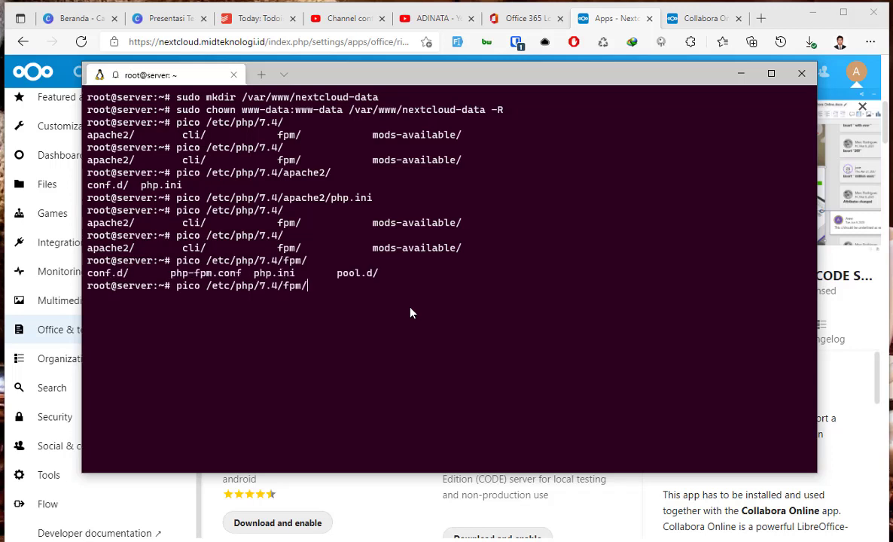
text(php.ini)
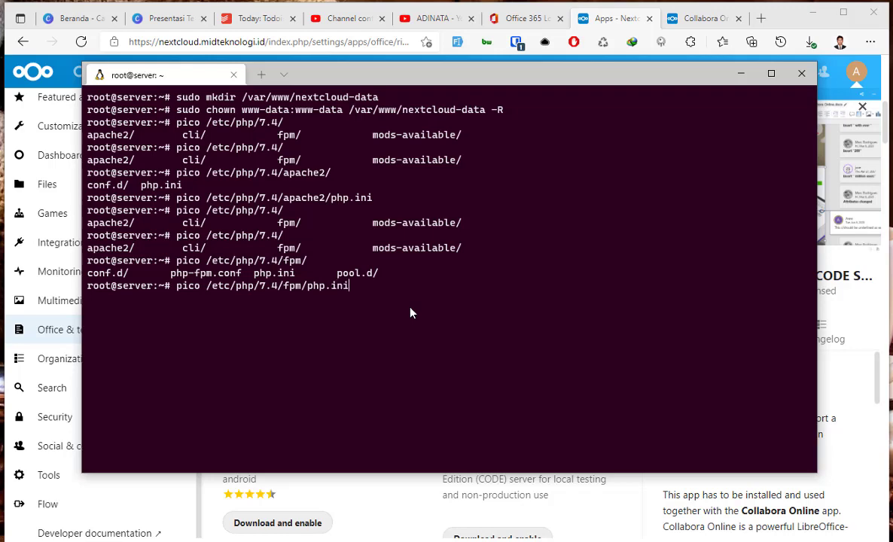
key(Return)
Change memory_limit in the fpm php.ini from 128M to 512M and save.
key(ctrl+w)
text(mem)
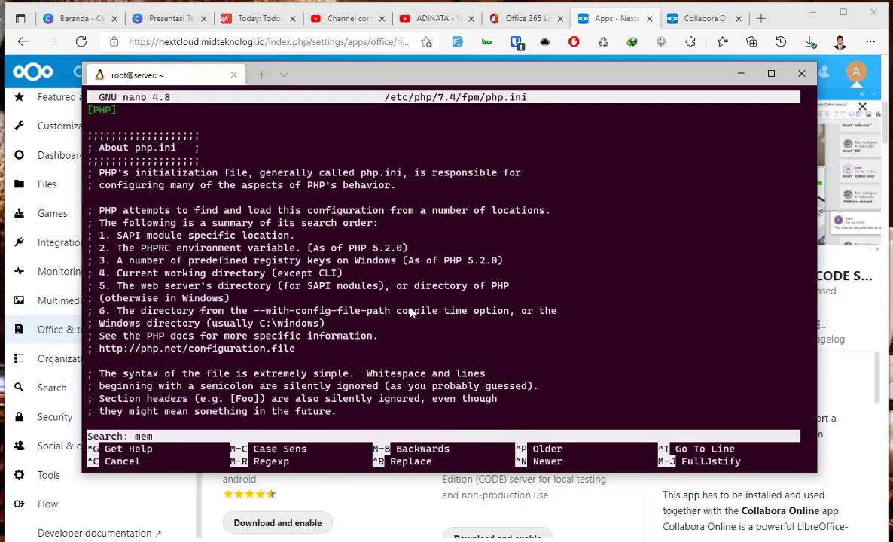
text(ory_limit)
key(Return)
key(BackSpace)
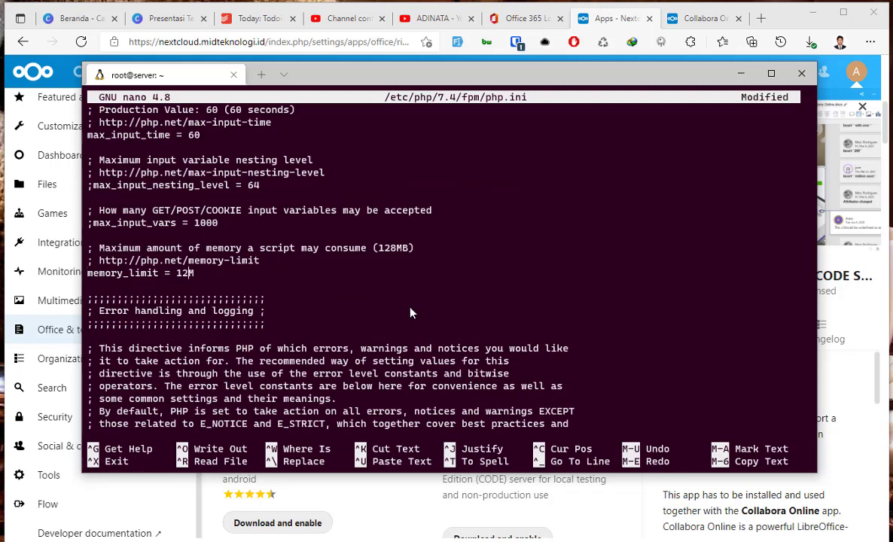
text(512)
key(ctrl+x)
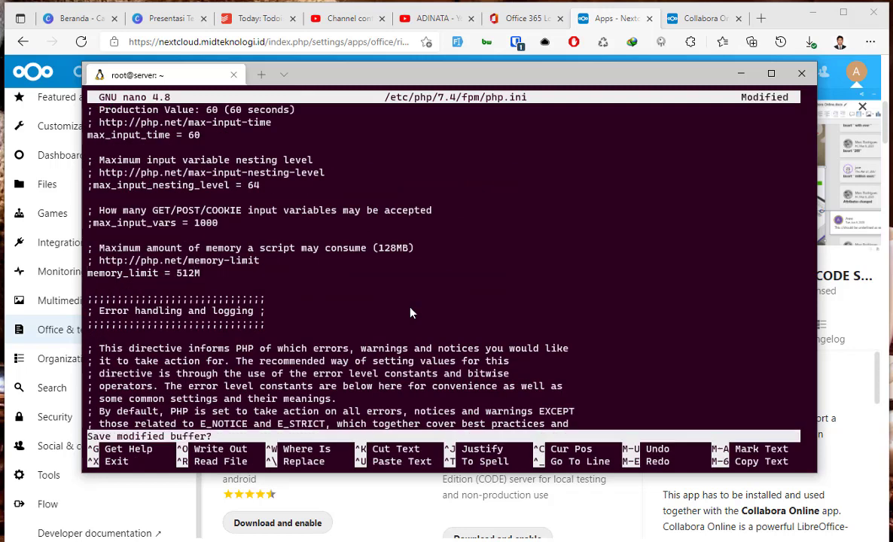
key(y)
key(Return)
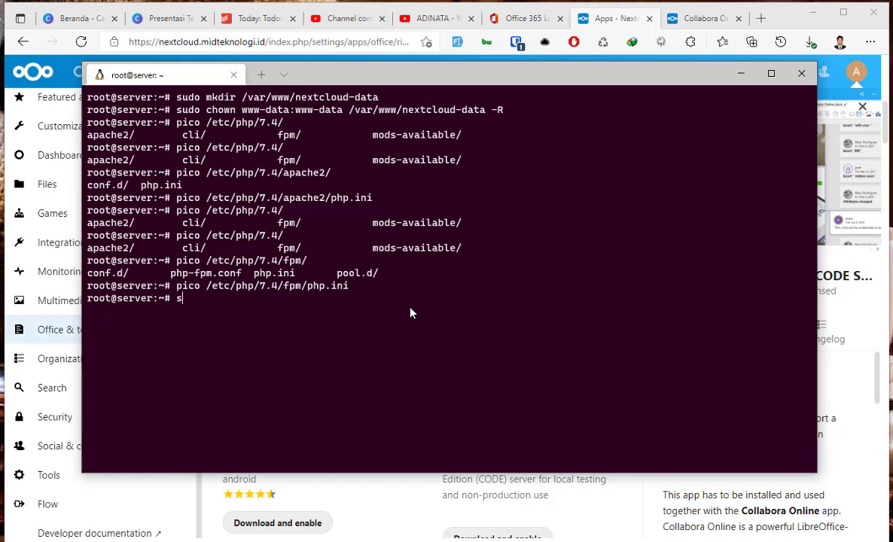
Try restarting Apache with systemctl, correcting the misspelled 'restart' and rerunning.
text(systemctl)
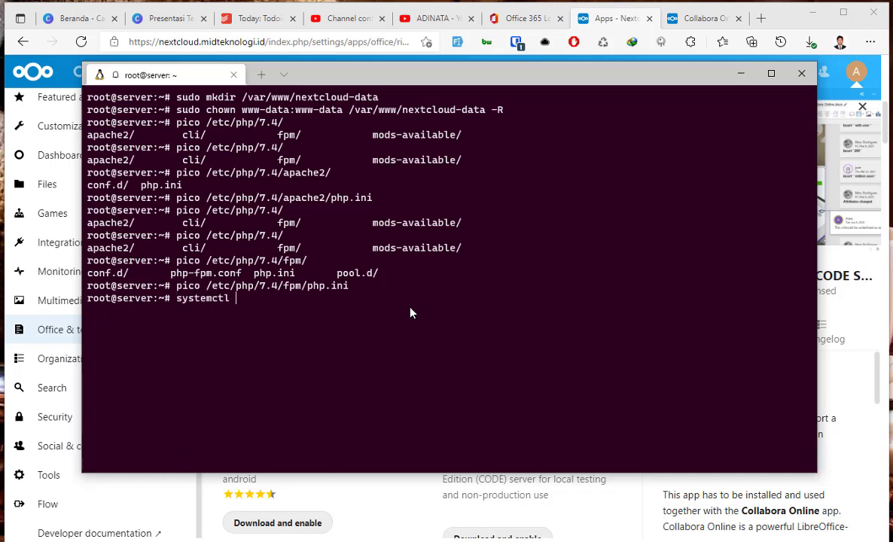
text( apache2)
key(BackSpace)
text(2 restrat)
key(Return)
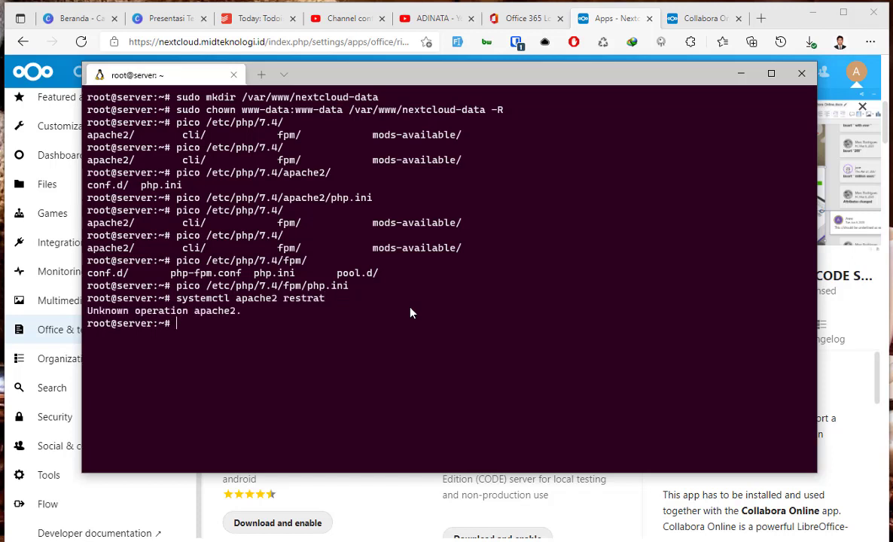
key(Up)
key(BackSpace)
key(BackSpace)
key(BackSpace)
text(art)
key(Return)
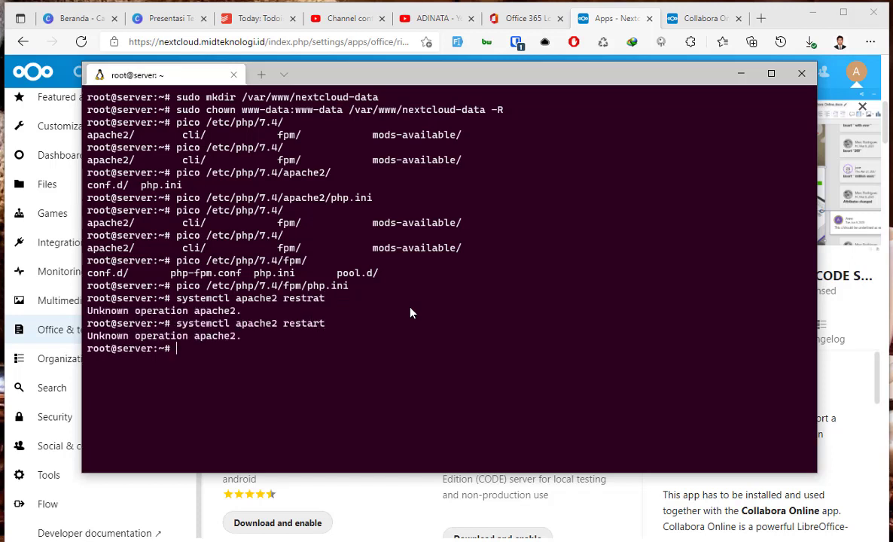
Clear the terminal and restart Apache with its init script '/etc/init.d/apache2 restart'.
key(Up)
key(BackSpace)
key(BackSpace)
key(BackSpace)
key(BackSpace)
key(BackSpace)
key(BackSpace)
key(BackSpace)
key(BackSpace)
key(BackSpace)
key(BackSpace)
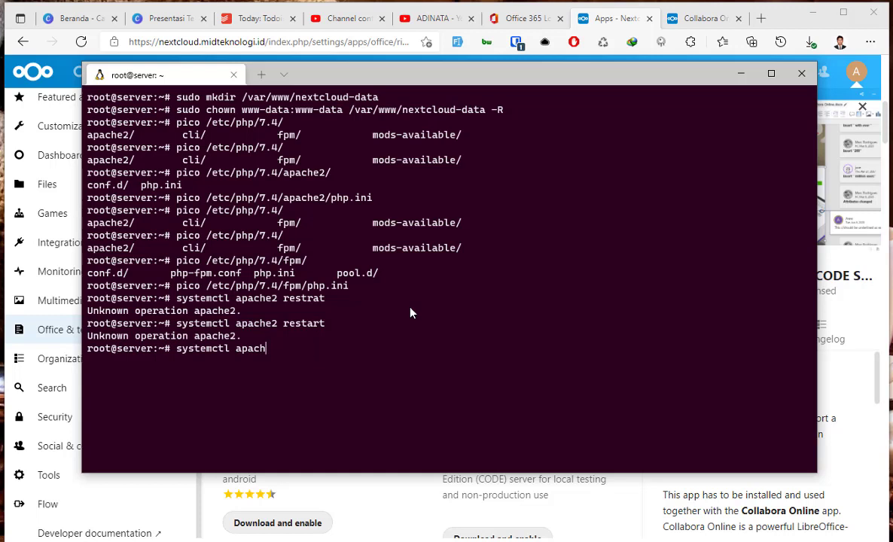
key(BackSpace)
key(BackSpace)
key(BackSpace)
key(BackSpace)
key(BackSpace)
key(BackSpace)
key(BackSpace)
key(BackSpace)
key(BackSpace)
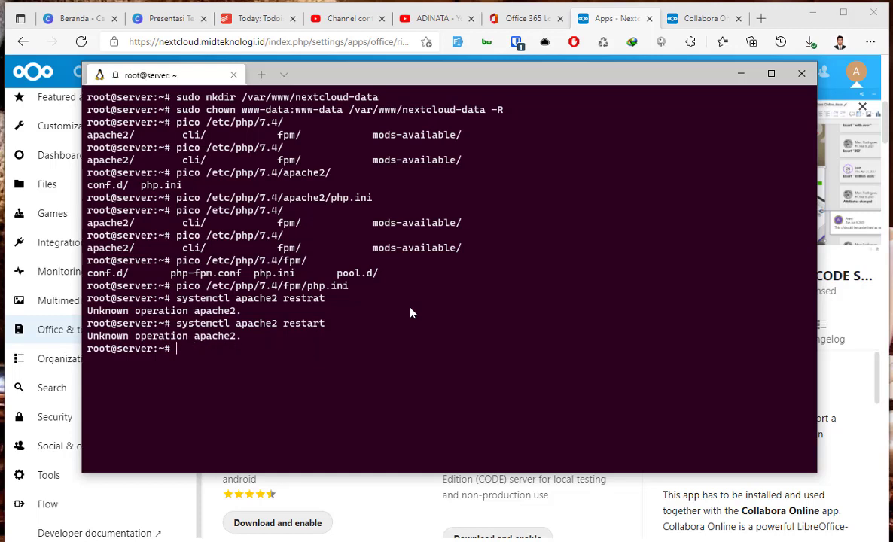
text(clear)
key(Return)
text(/)
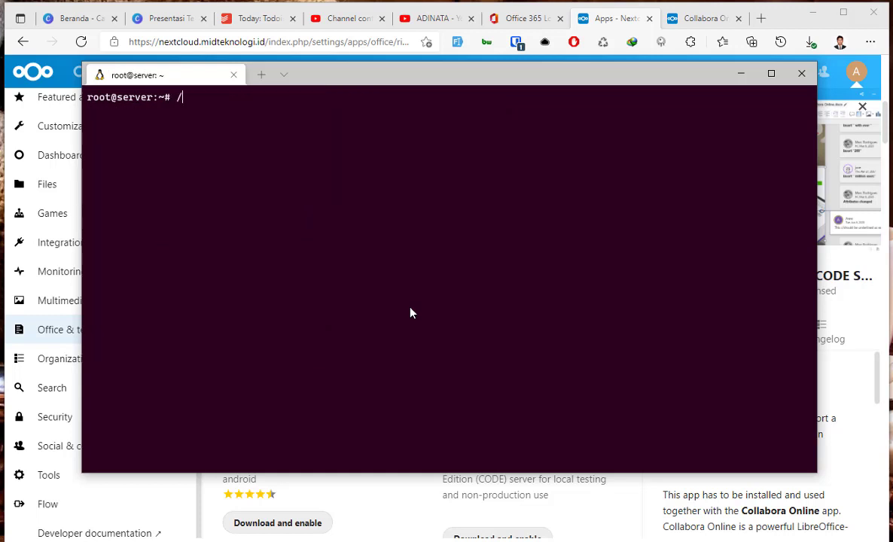
text(etc/ini.d)
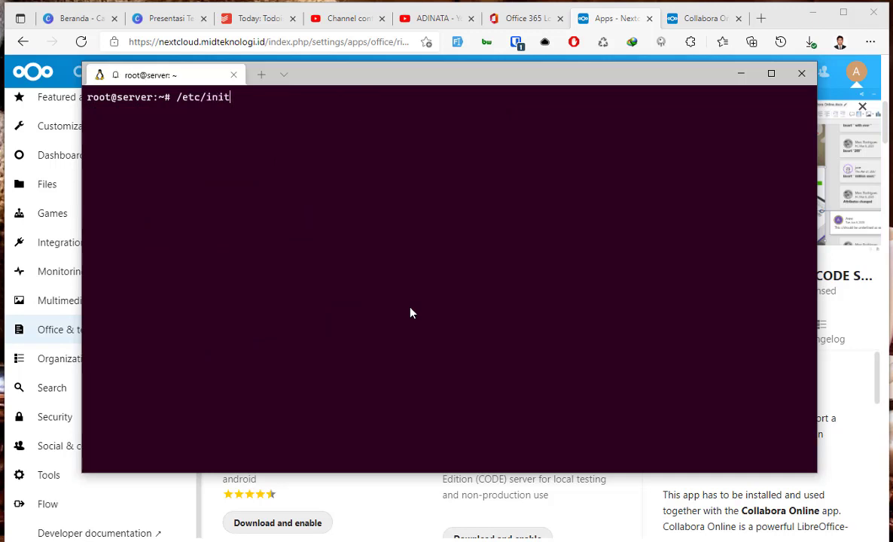
text(.d/apache2 restart)
key(Return)
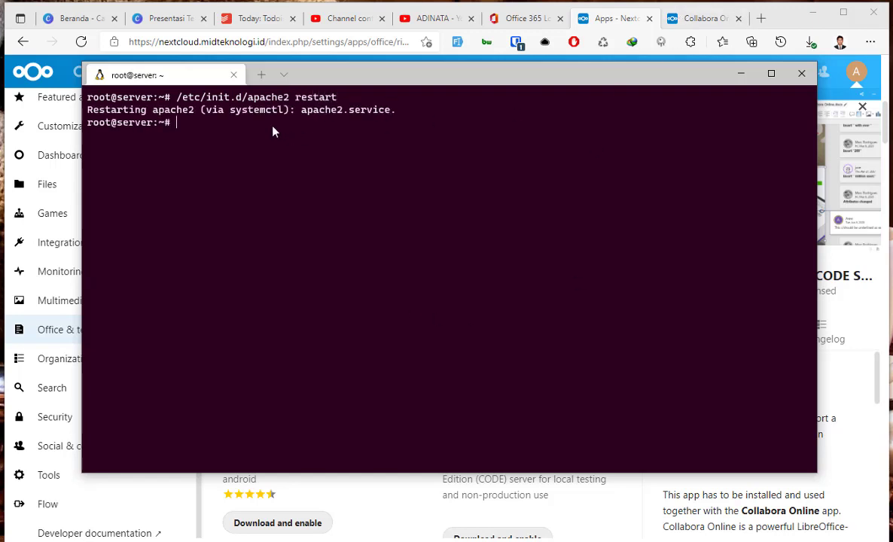
Minimize the terminal and go to Nextcloud's Collabora Online admin settings.
click(741, 73)
click(666, 23)
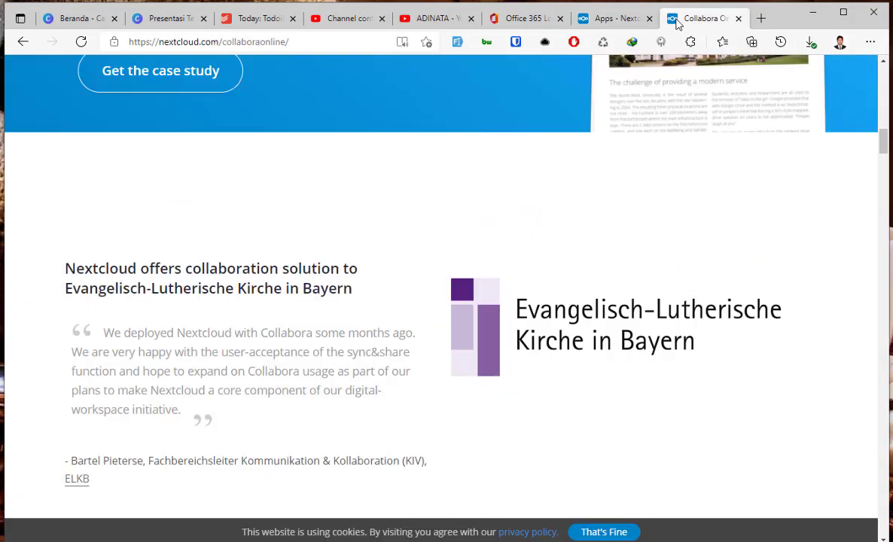
click(629, 20)
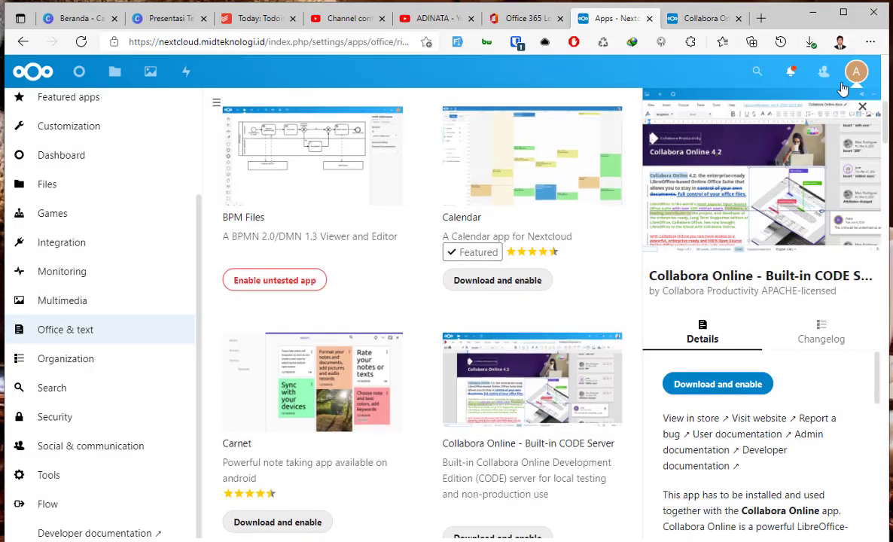
click(856, 70)
click(812, 158)
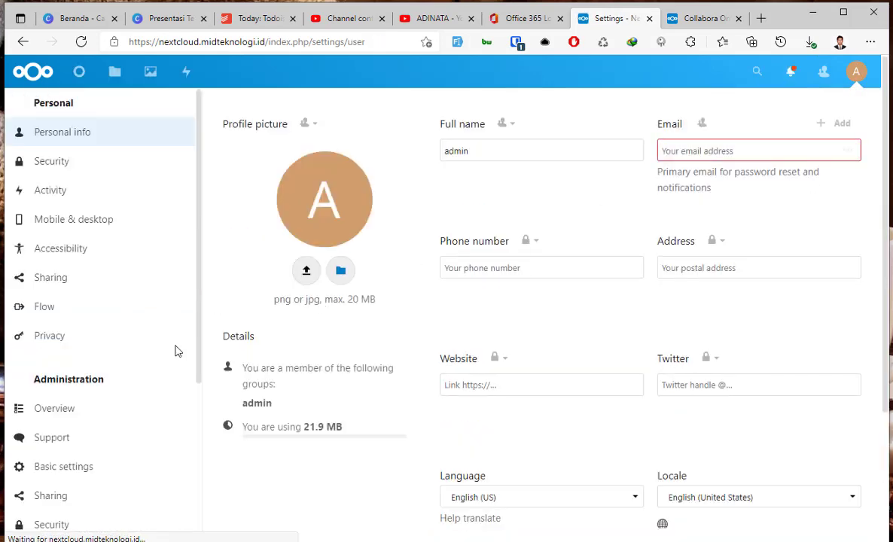
scroll(150, 389, down, 5)
scroll(81, 437, down, 1)
click(75, 443)
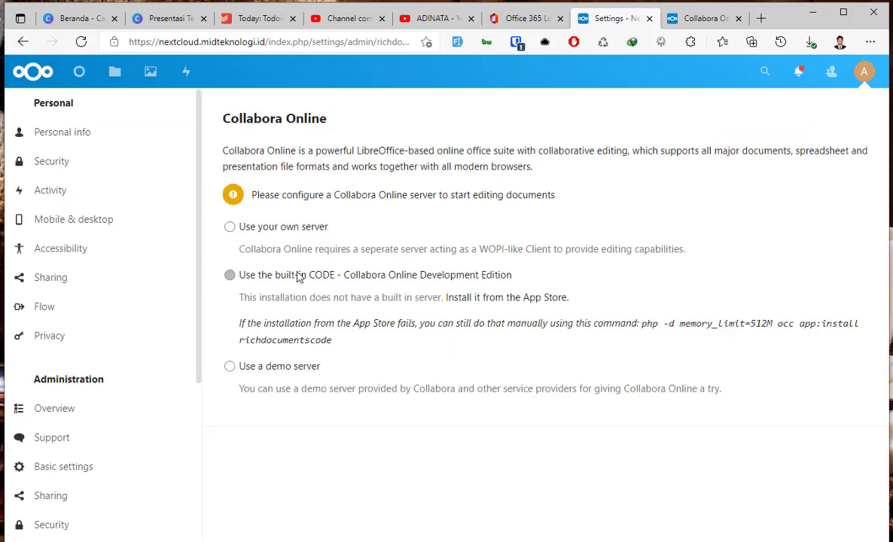
Follow the App Store link and download and enable the Built-in CODE Server app.
drag(258, 298, 515, 301)
click(514, 302)
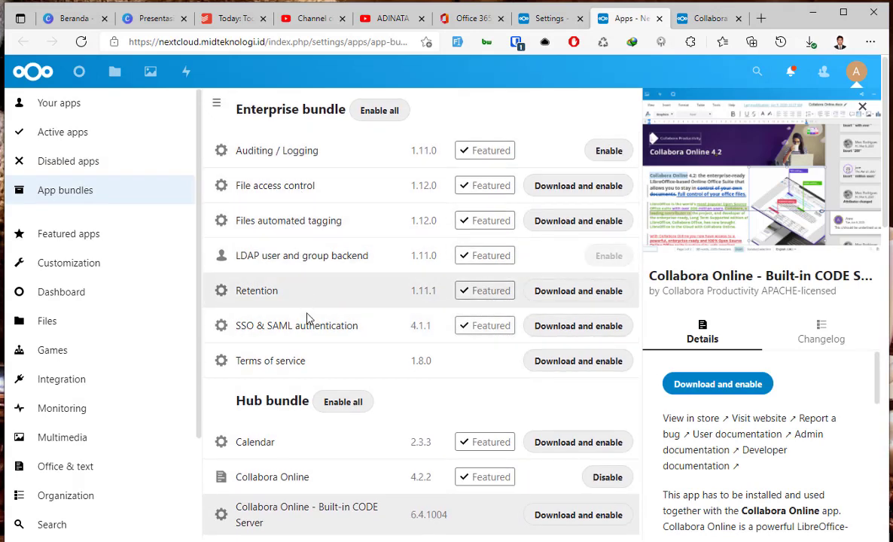
scroll(314, 342, down, 2)
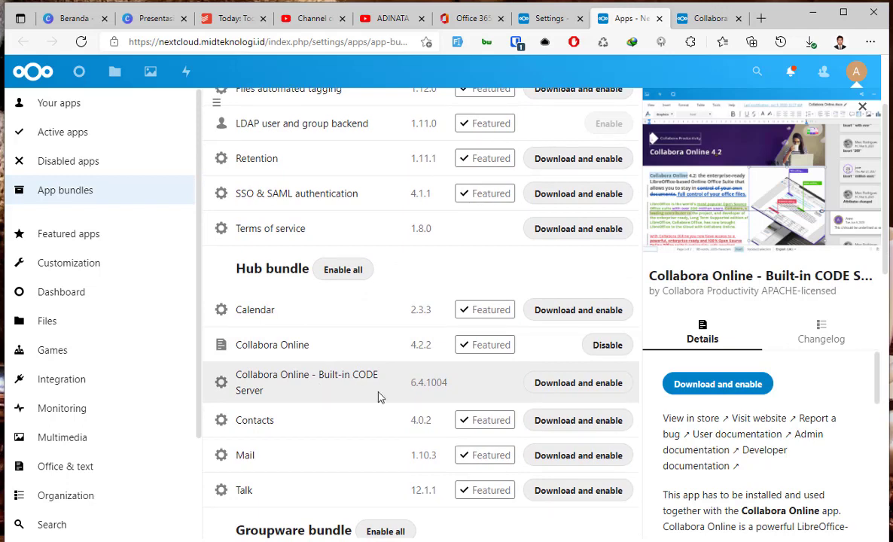
click(568, 387)
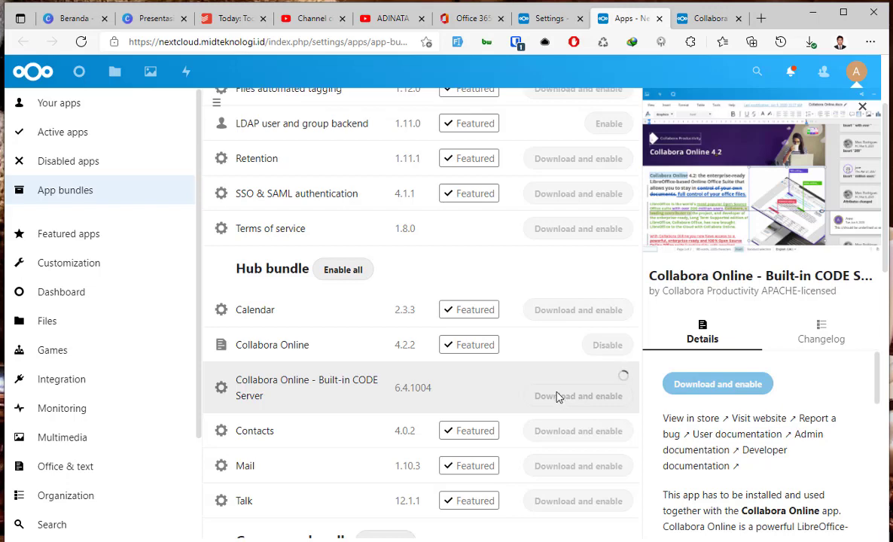
click(535, 18)
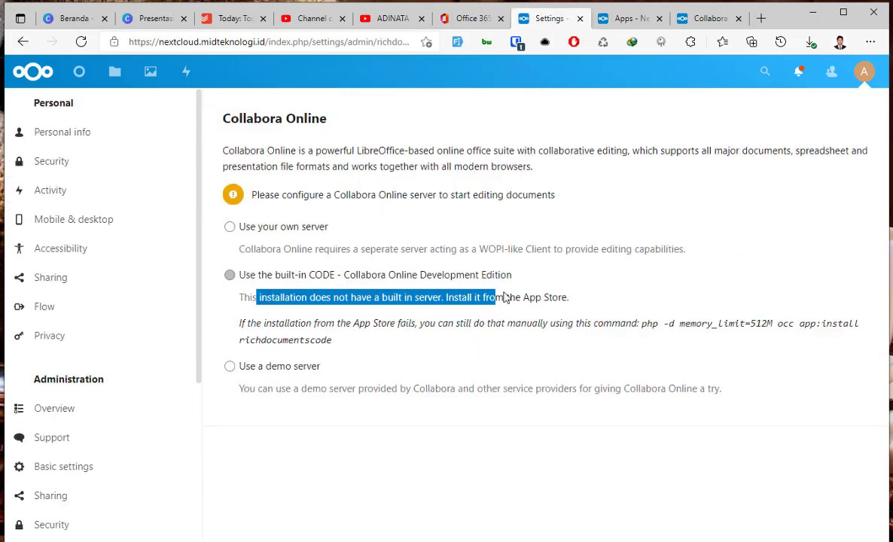
click(608, 294)
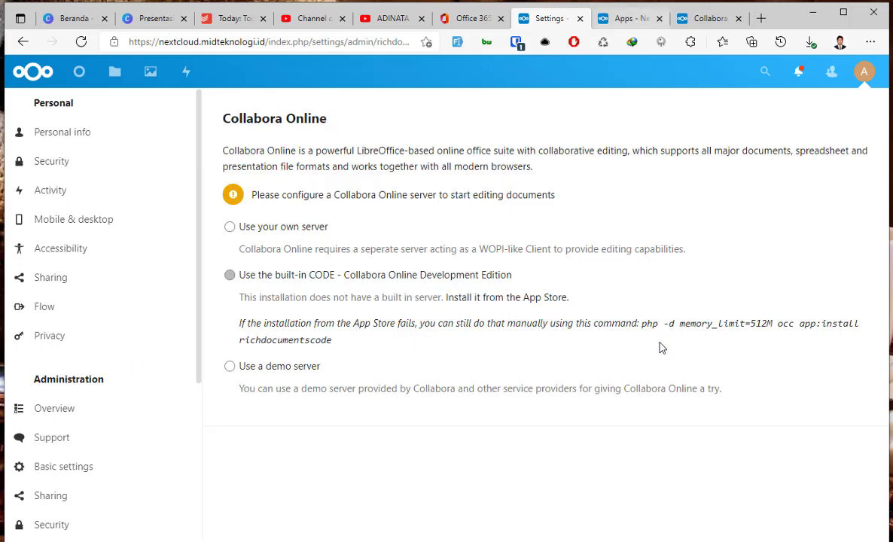
click(629, 21)
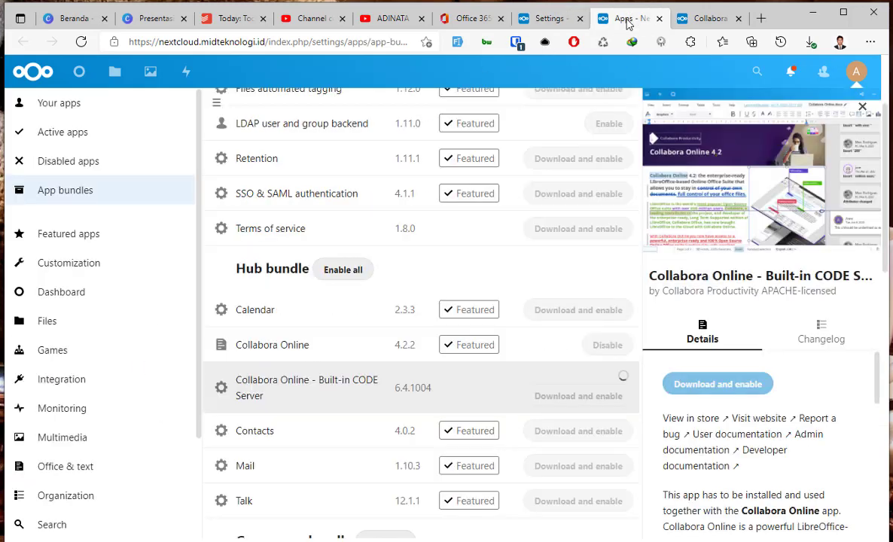
click(708, 19)
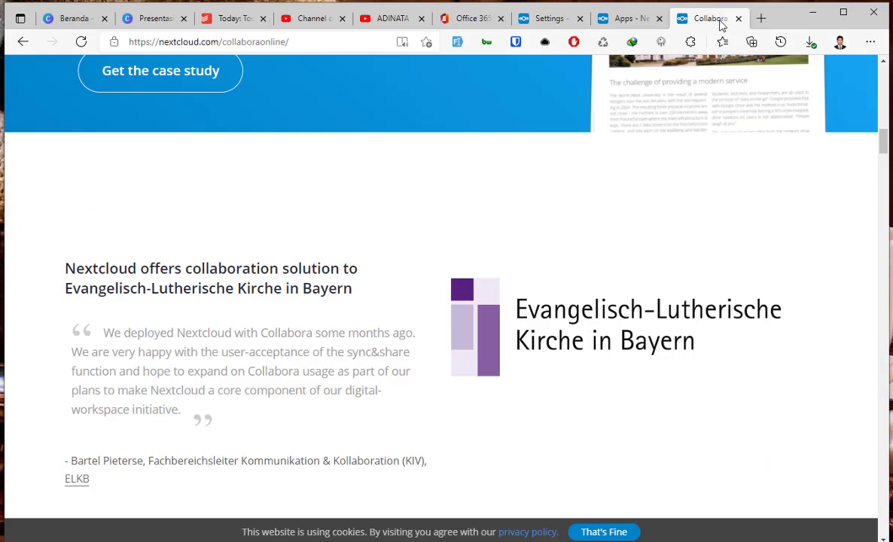
Open the LinuxBabe Nextcloud install tutorial in the browser.
click(321, 42)
text(linux)
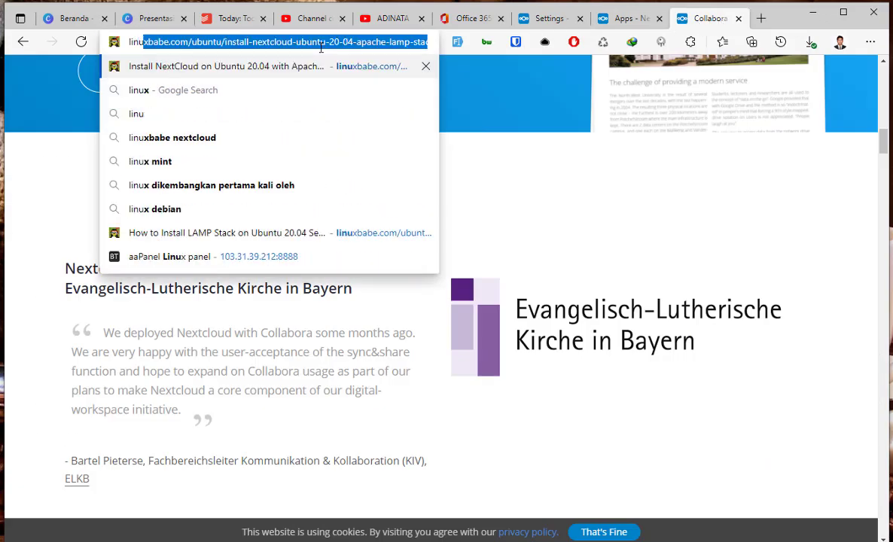
key(Return)
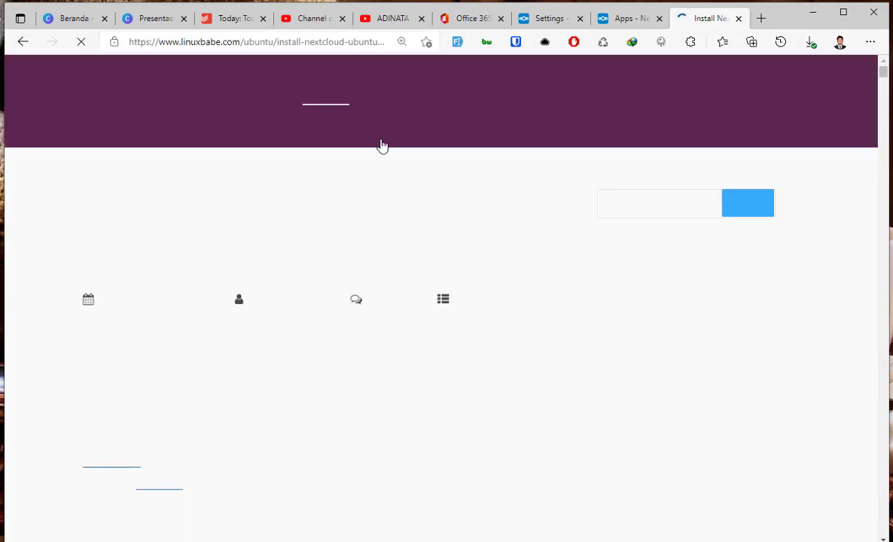
scroll(331, 305, down, 15)
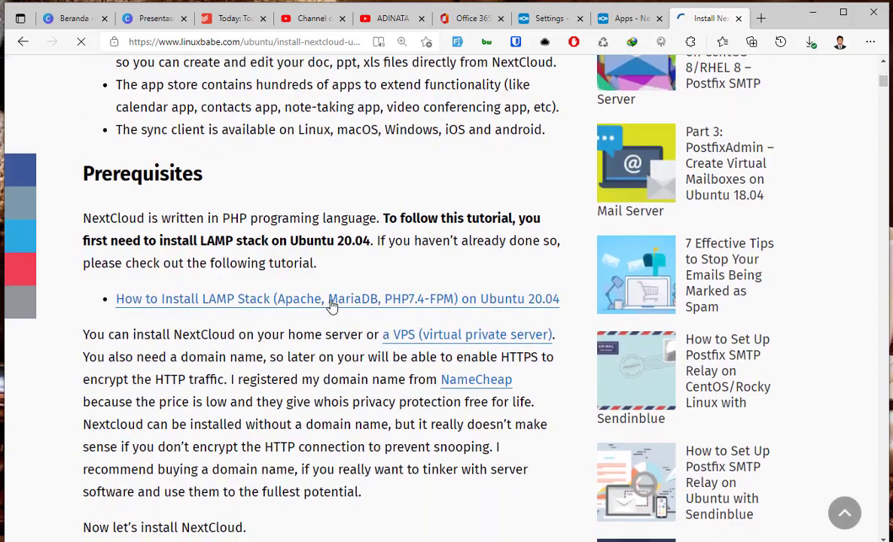
click(331, 301)
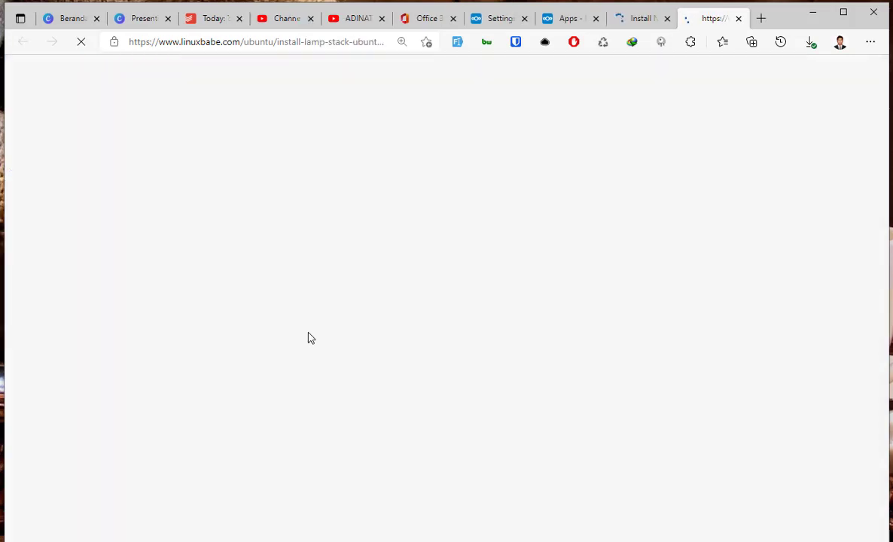
click(639, 18)
Find the tutorial's memory section and run its php7.4-fpm reload command in the terminal.
key(ctrl+f)
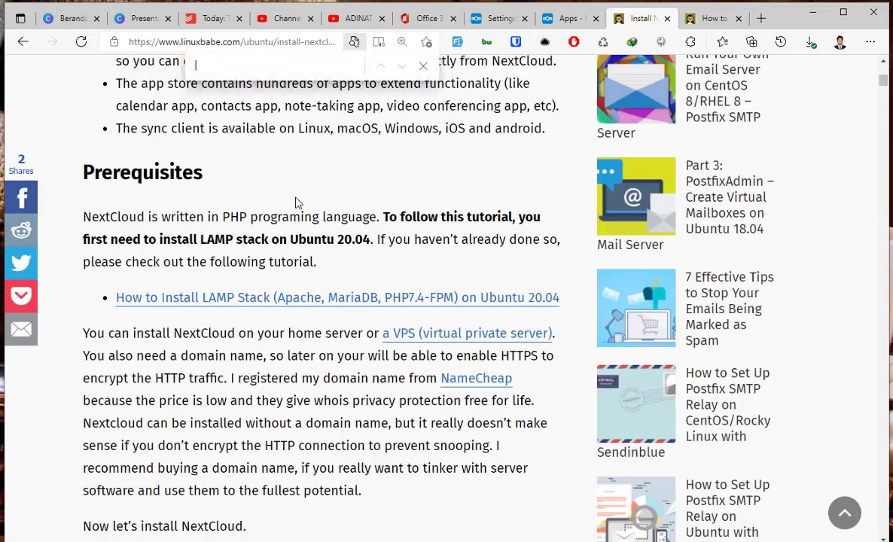
text(memory)
scroll(358, 332, down, 5)
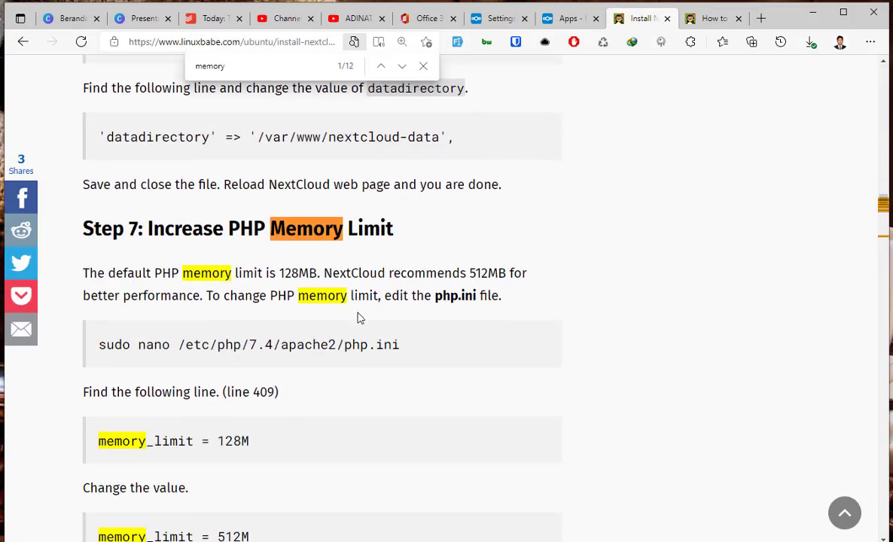
scroll(357, 332, down, 5)
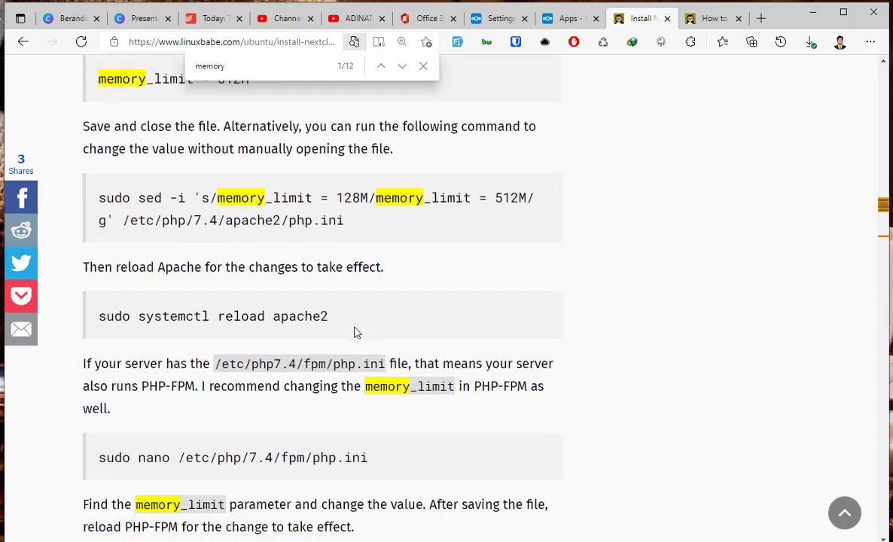
scroll(357, 332, down, 3)
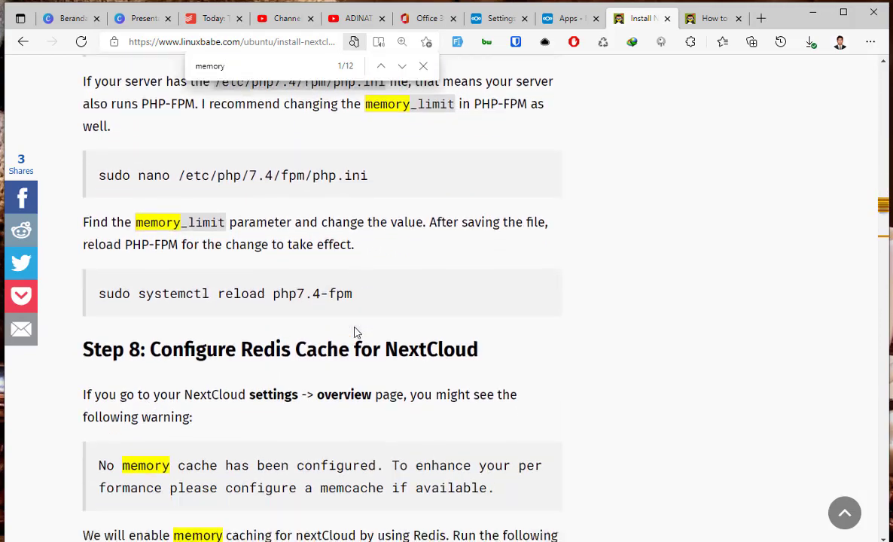
triple_click(275, 167)
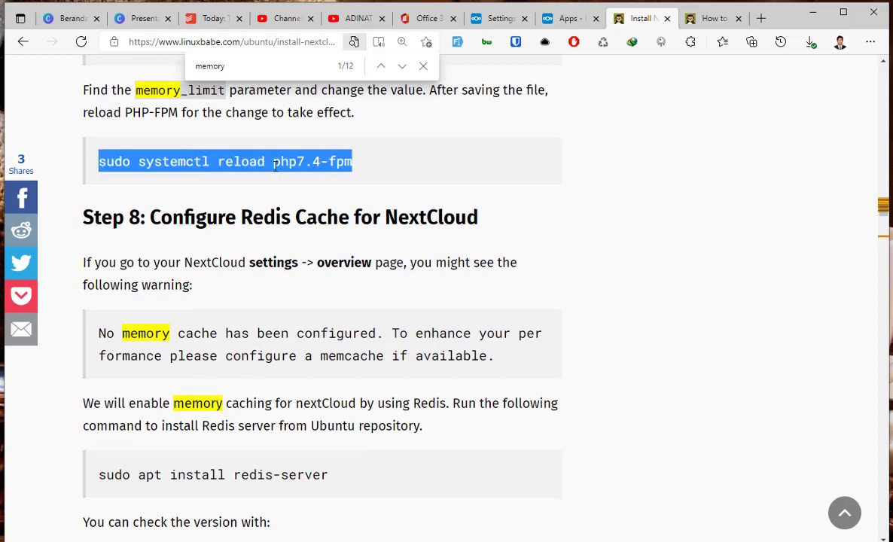
right_click(294, 169)
click(319, 181)
key(alt+Tab)
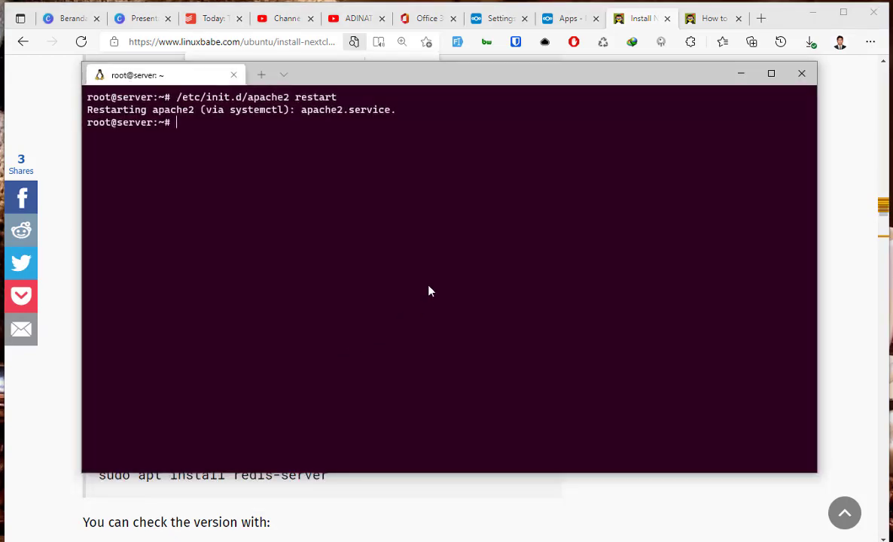
right_click(430, 292)
key(Return)
Copy the apache2 reload command from the tutorial and run it in the terminal.
key(alt+Tab)
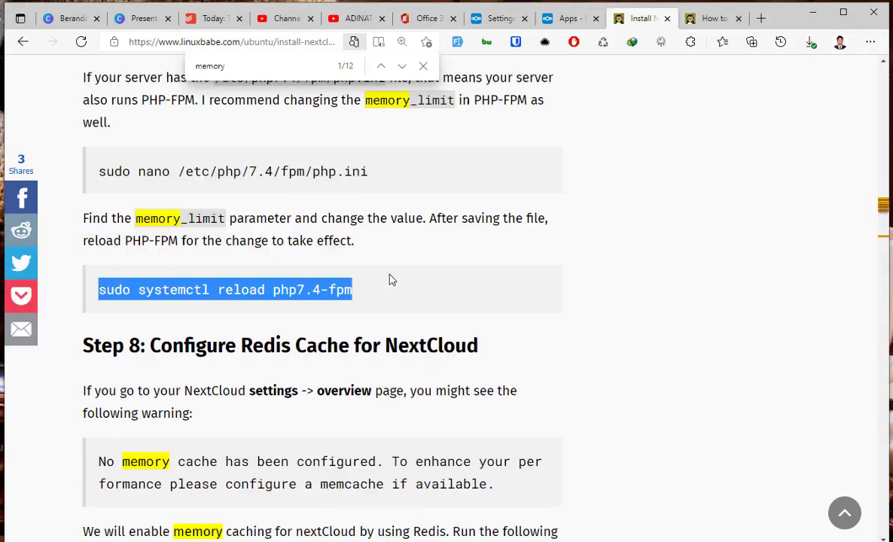
scroll(389, 279, up, 5)
triple_click(297, 315)
right_click(298, 315)
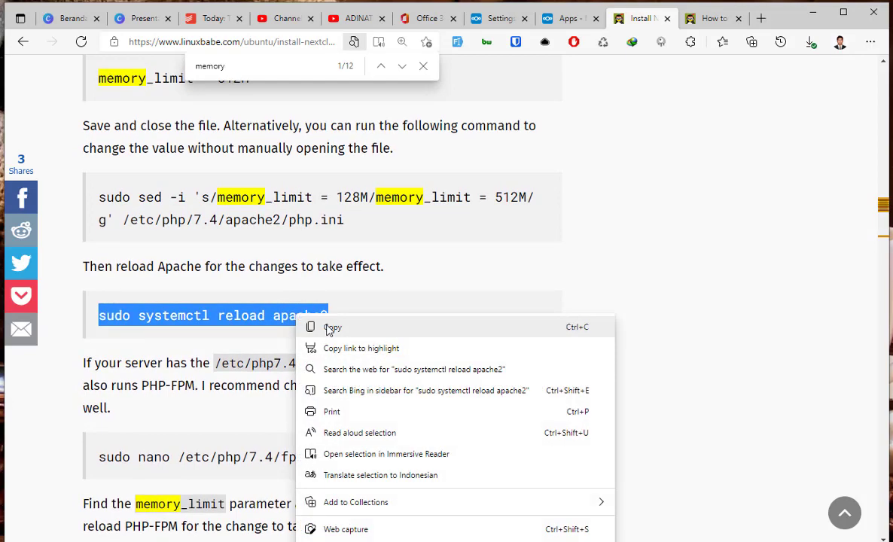
click(321, 327)
key(alt+Tab)
right_click(381, 284)
key(Return)
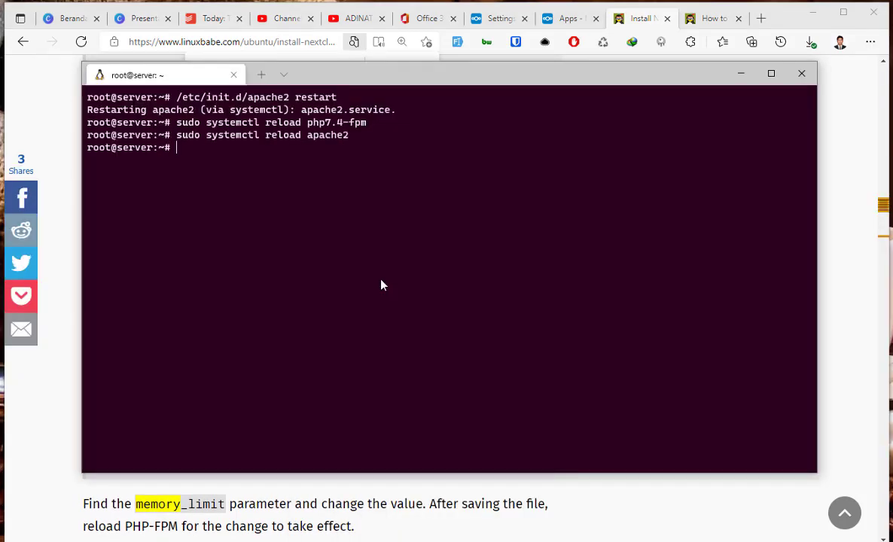
Copy the redis-server install command from the tutorial.
key(alt+Tab)
scroll(384, 313, down, 7)
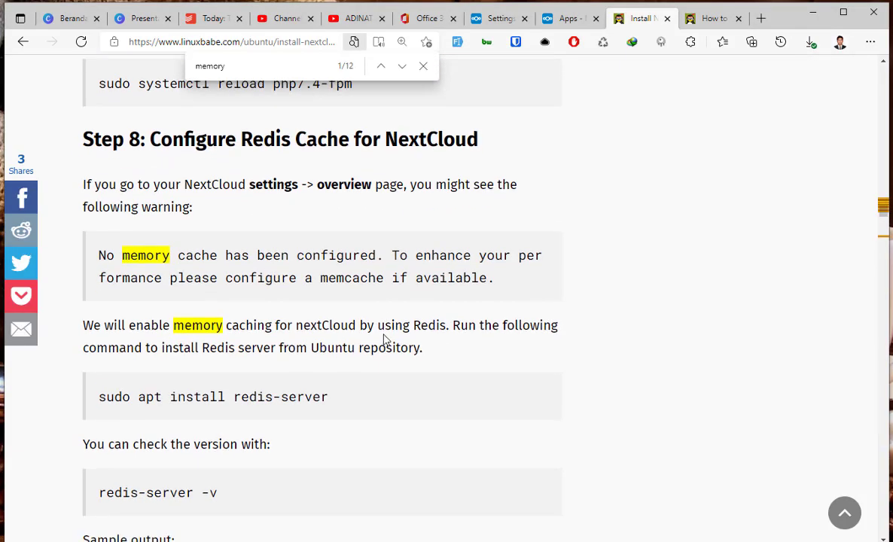
scroll(319, 365, down, 2)
drag(337, 280, 370, 264)
right_click(100, 260)
click(100, 260)
Paste and run 'sudo apt install redis-server' in the terminal.
key(ctrl+c)
key(alt+Tab)
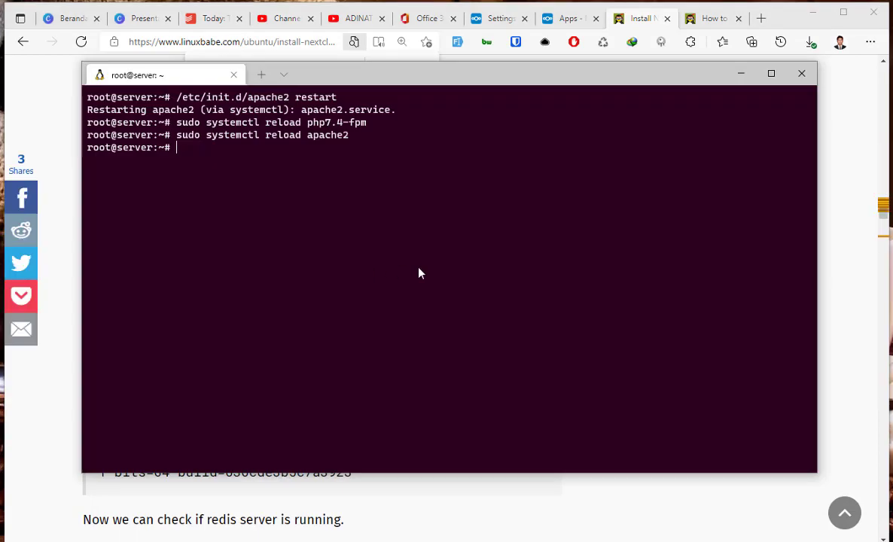
right_click(447, 261)
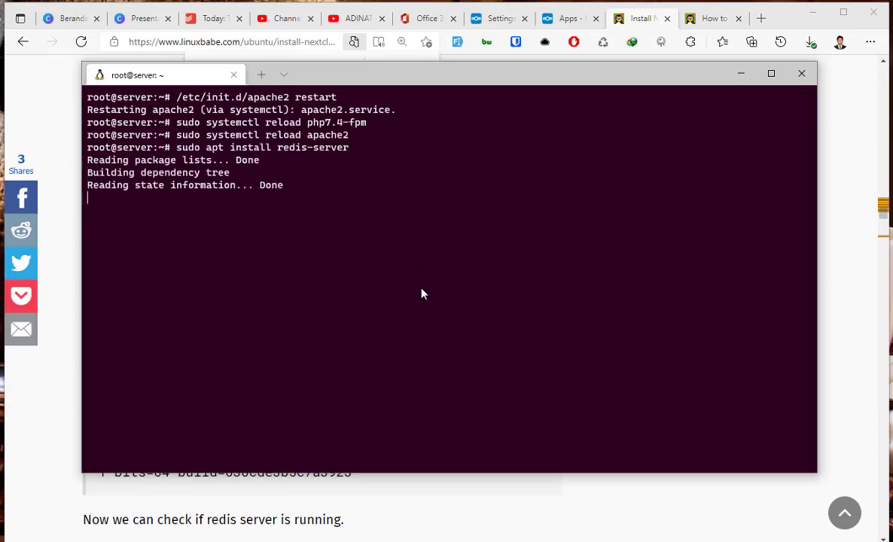
key(Return)
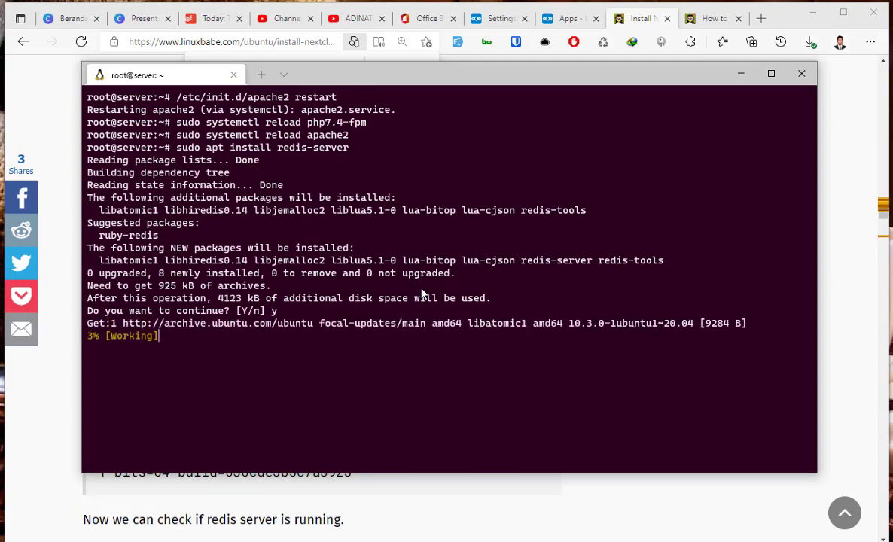
key(alt+Tab)
Copy and run 'redis-server -v', confirming Redis version 5.0.7.
scroll(359, 270, down, 1)
scroll(360, 269, down, 1)
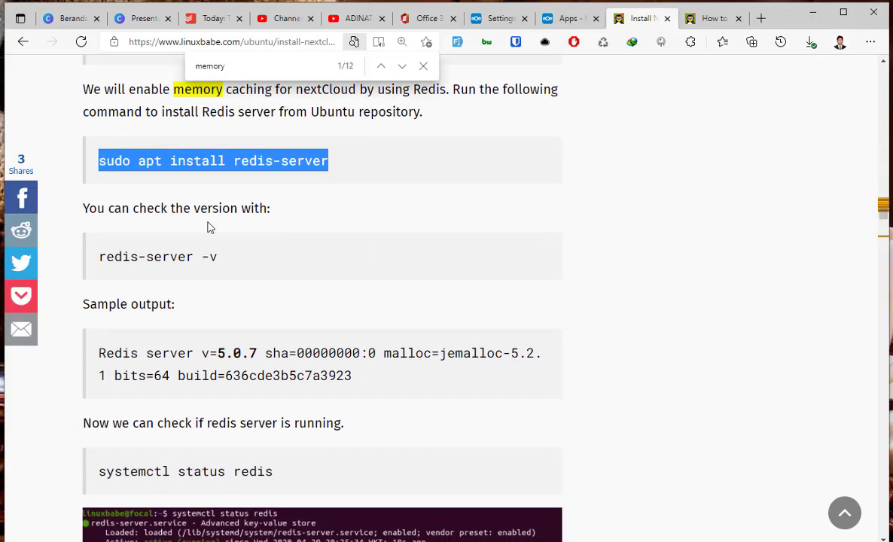
triple_click(151, 256)
right_click(172, 257)
click(188, 269)
key(alt+Tab)
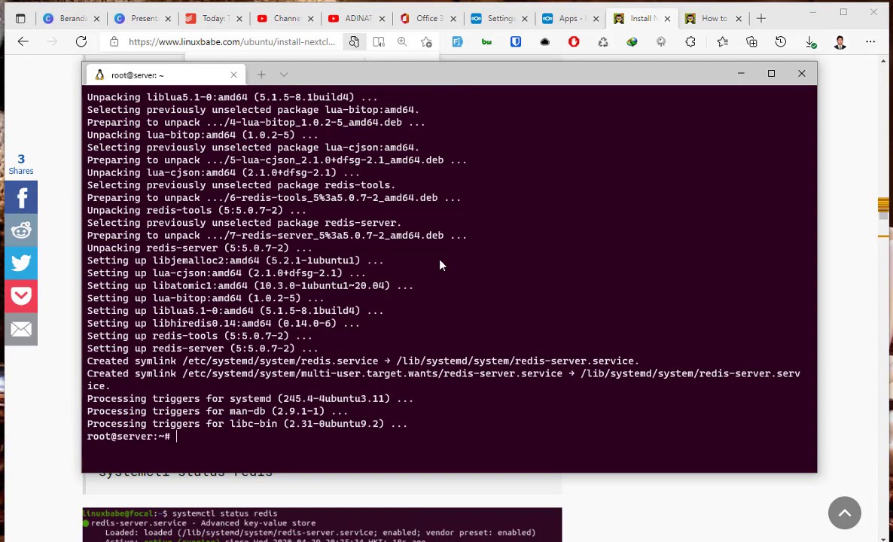
right_click(441, 263)
click(369, 330)
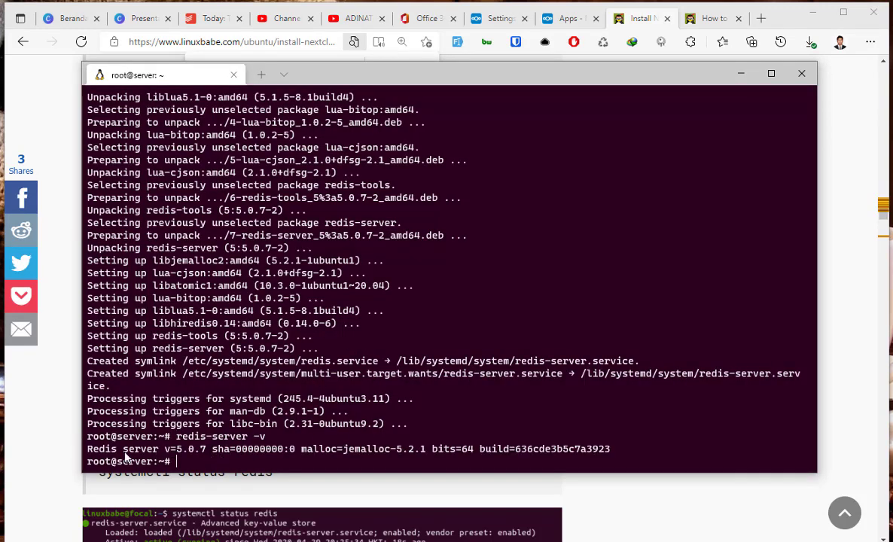
drag(118, 452, 189, 452)
key(alt+Tab)
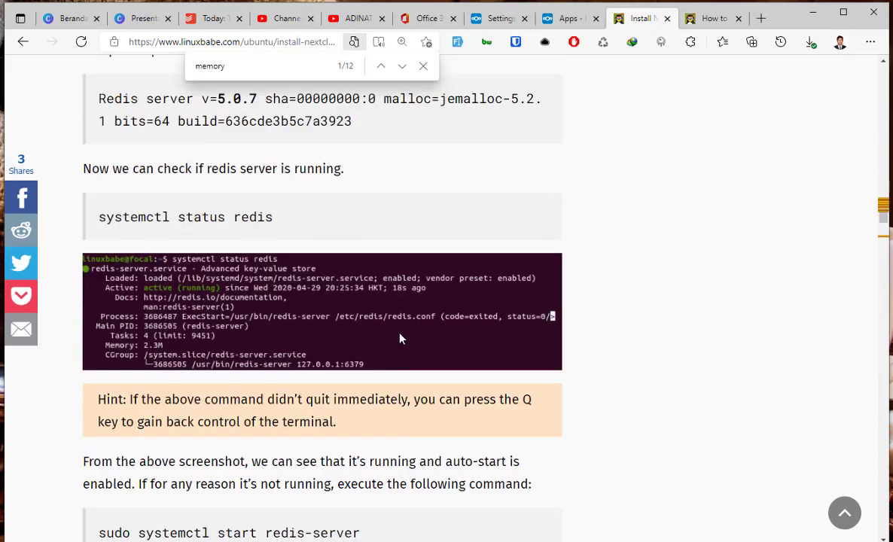
Copy the 'sudo apt install php-redis' command from the tutorial.
scroll(324, 286, down, 1)
scroll(272, 263, up, 2)
scroll(268, 262, down, 5)
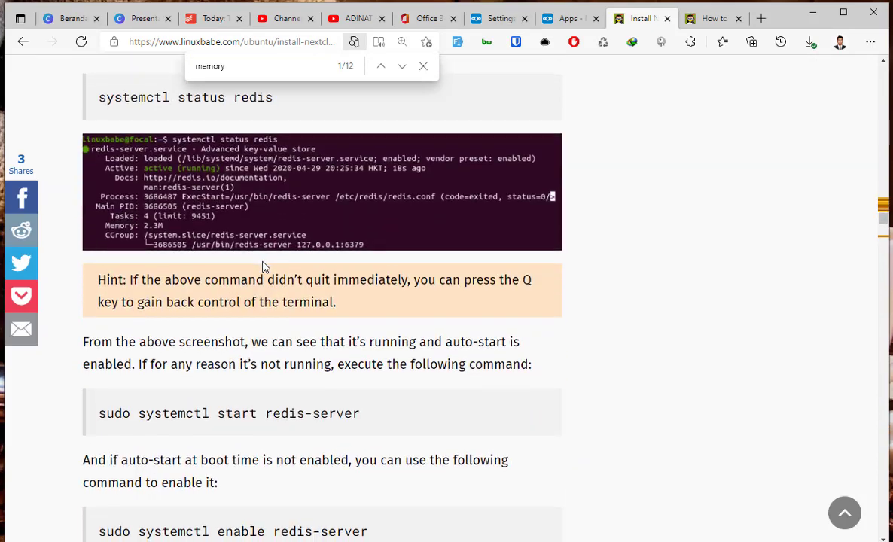
scroll(216, 256, down, 3)
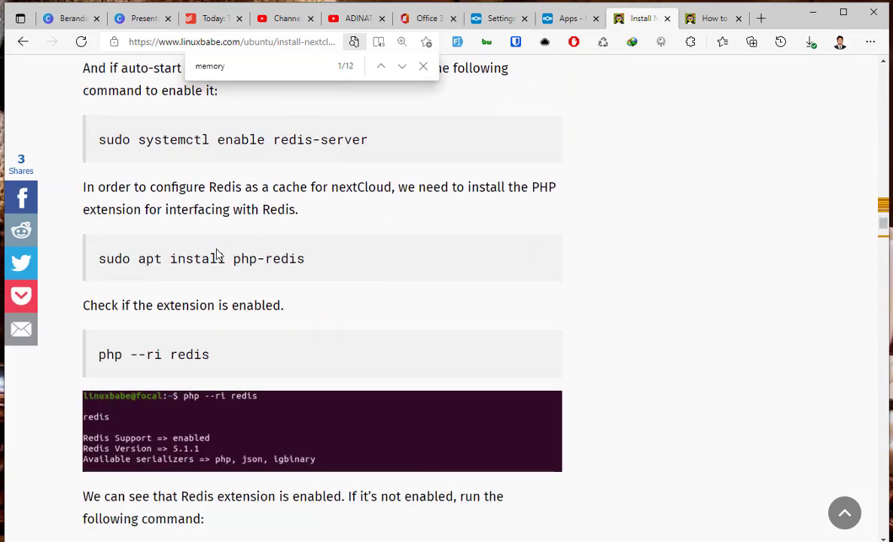
scroll(192, 218, up, 1)
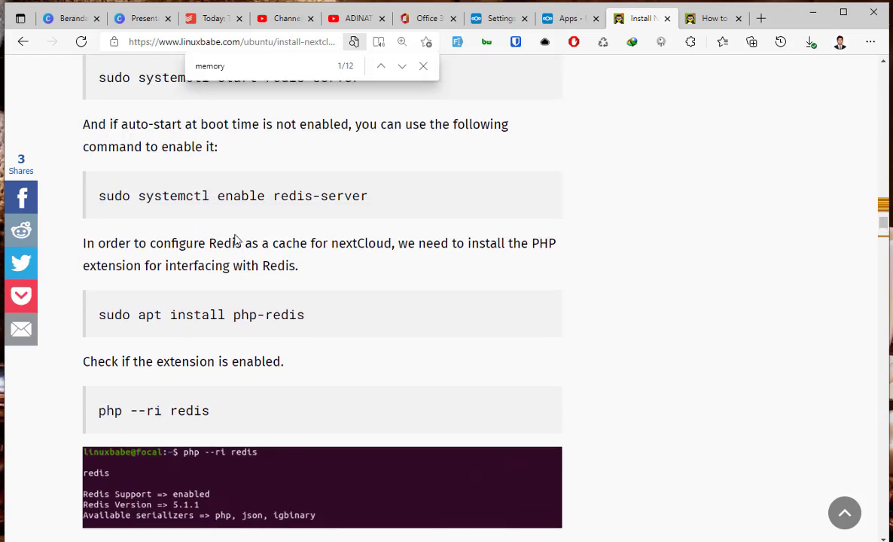
triple_click(225, 309)
scroll(237, 235, down, 3)
scroll(255, 251, up, 2)
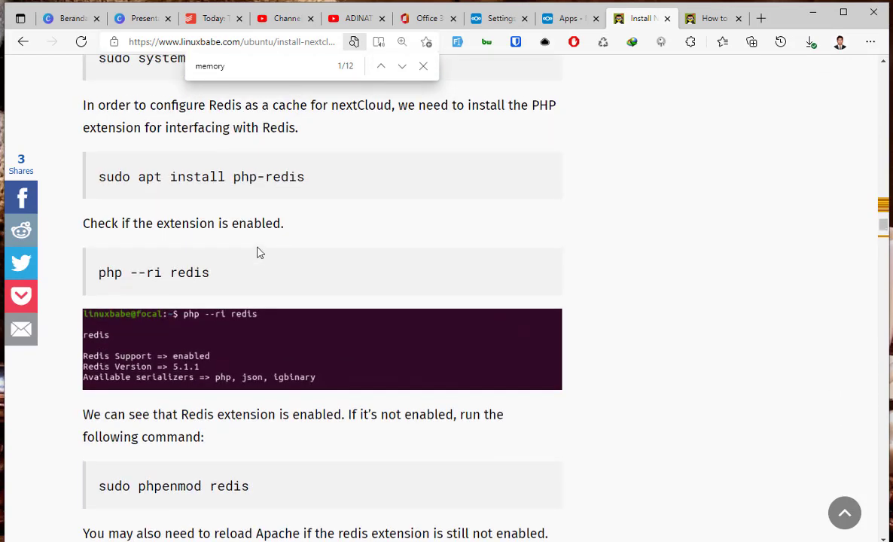
mouse_move(302, 174)
mouse_down()
mouse_move(100, 176)
mouse_move(318, 185)
mouse_up()
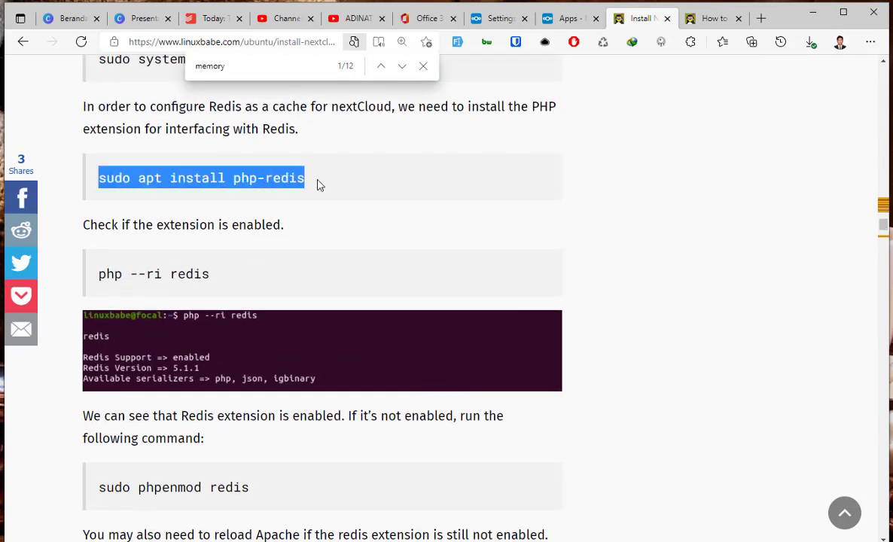
key(alt+Tab)
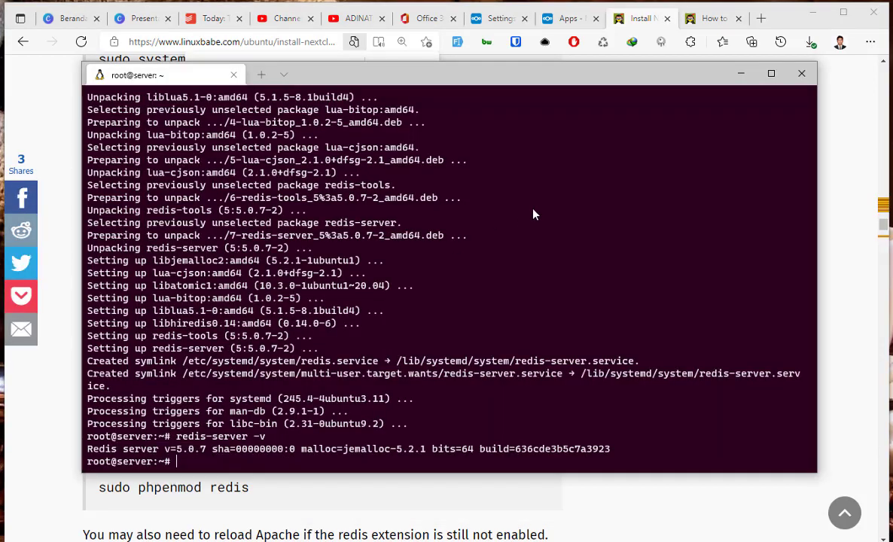
key(alt+Tab)
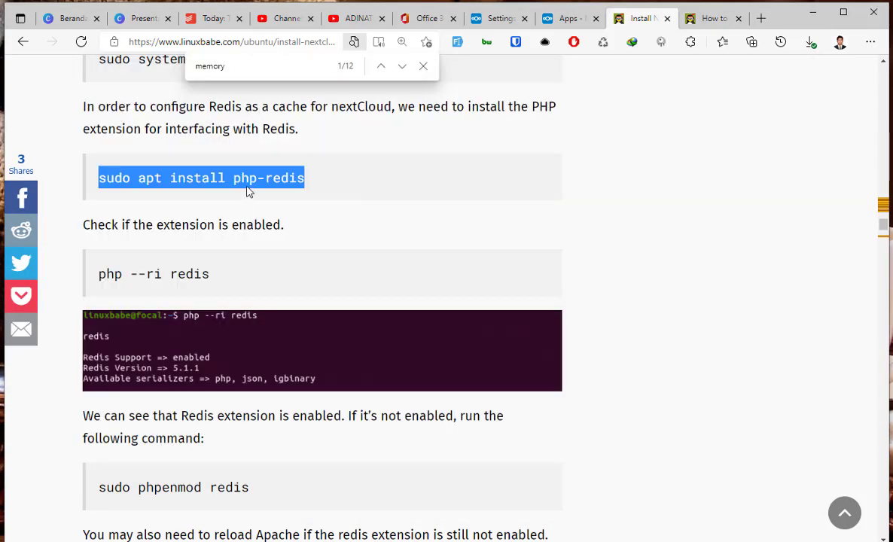
right_click(248, 192)
click(279, 199)
Clear the terminal, run 'sudo apt install php-redis' and confirm with y.
key(alt+Tab)
key(ctrl+c)
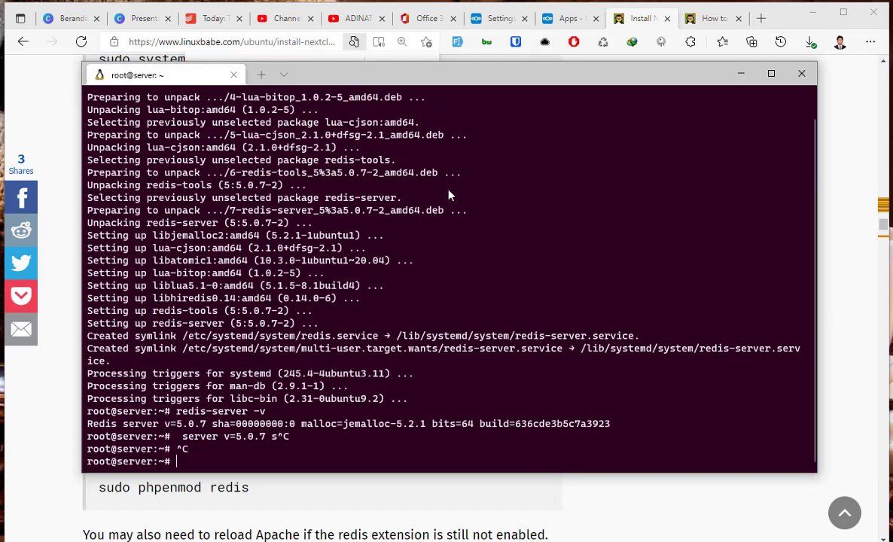
text(clear)
key(Return)
key(ctrl+v)
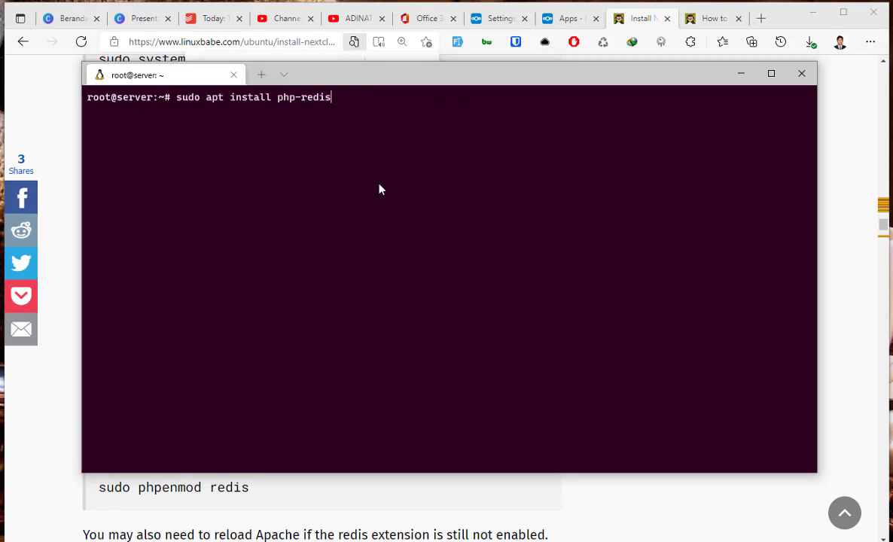
key(Return)
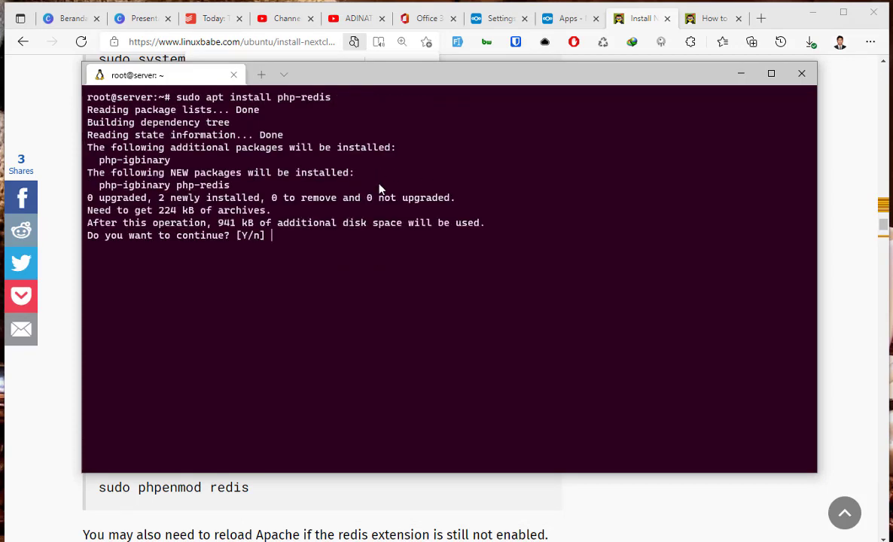
text(y)
key(Return)
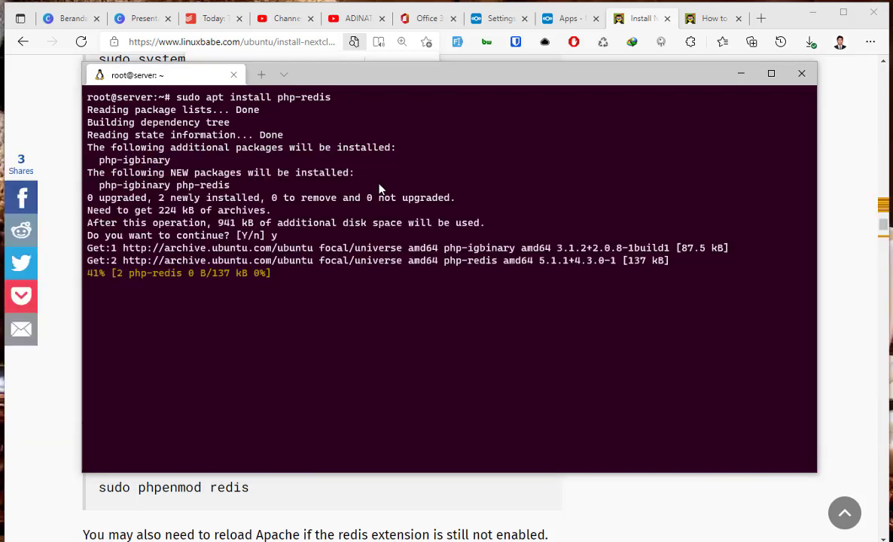
key(alt+Tab)
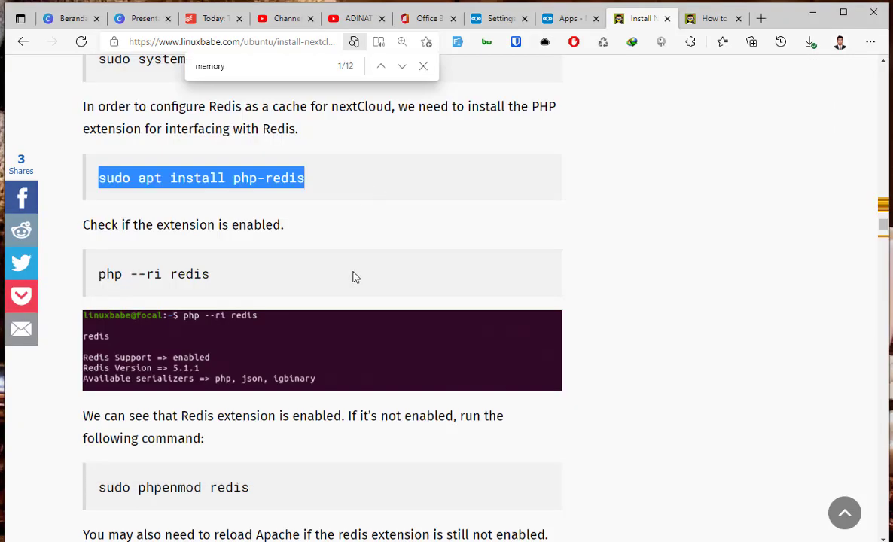
Run 'php --ri redis' on the server to confirm Redis Support is enabled (version 5.1.1).
scroll(353, 277, down, 1)
triple_click(154, 253)
right_click(166, 255)
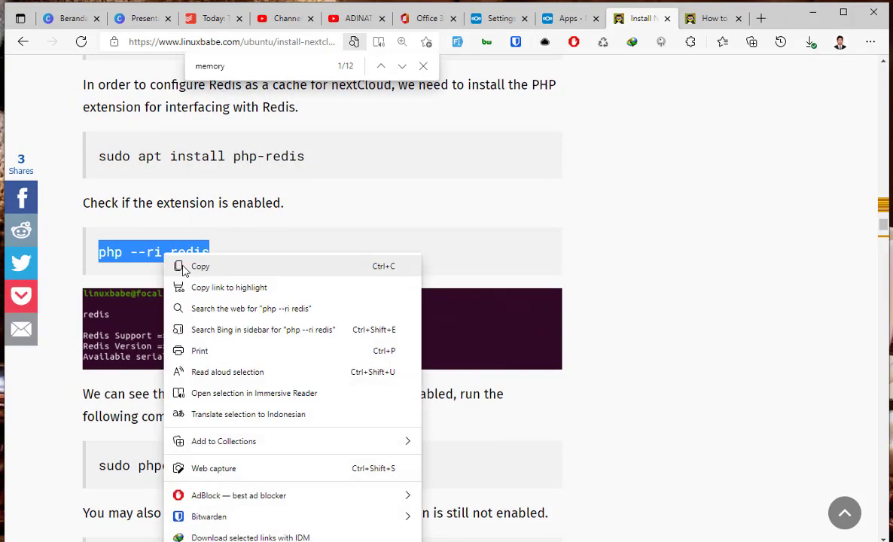
click(198, 266)
key(alt+Tab)
right_click(539, 313)
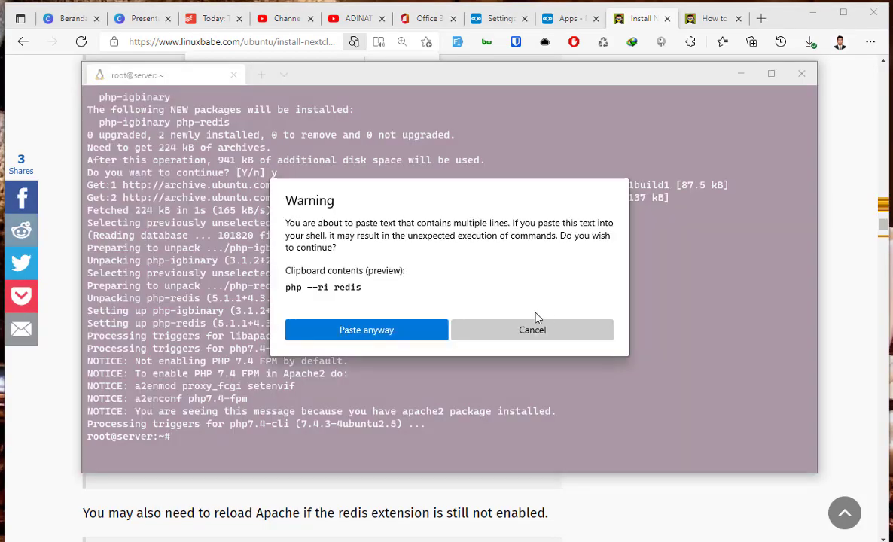
click(370, 331)
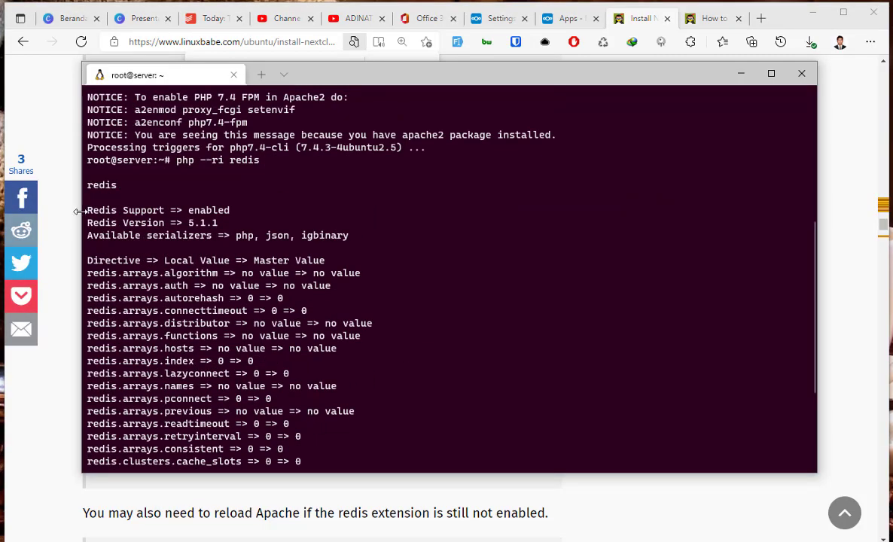
drag(226, 213, 141, 212)
Scroll the tutorial to the config.php step and select its editing command.
key(alt+Tab)
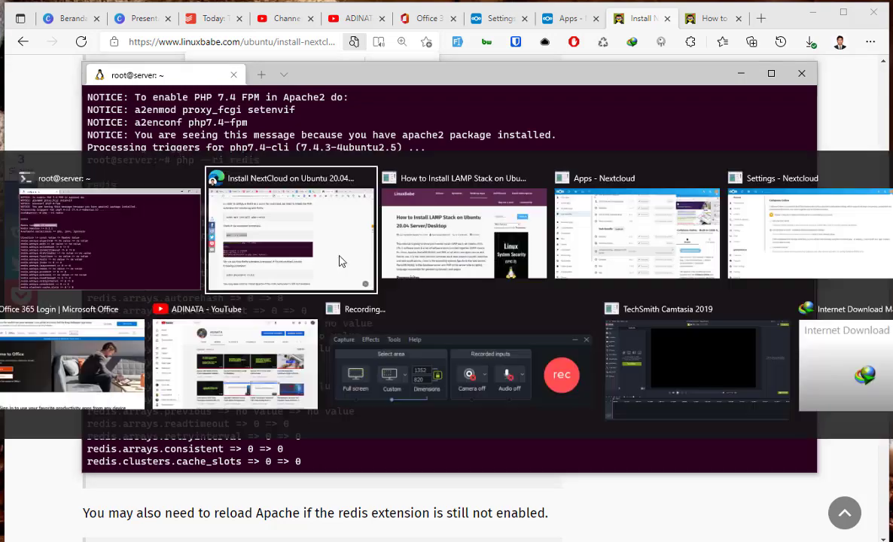
scroll(354, 363, down, 3)
scroll(354, 364, down, 2)
scroll(183, 182, up, 1)
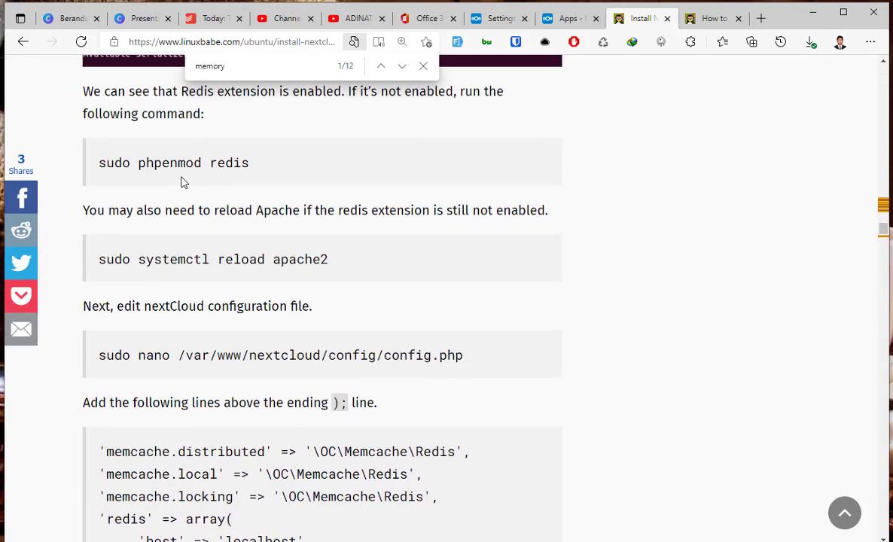
scroll(189, 183, up, 1)
scroll(277, 315, down, 2)
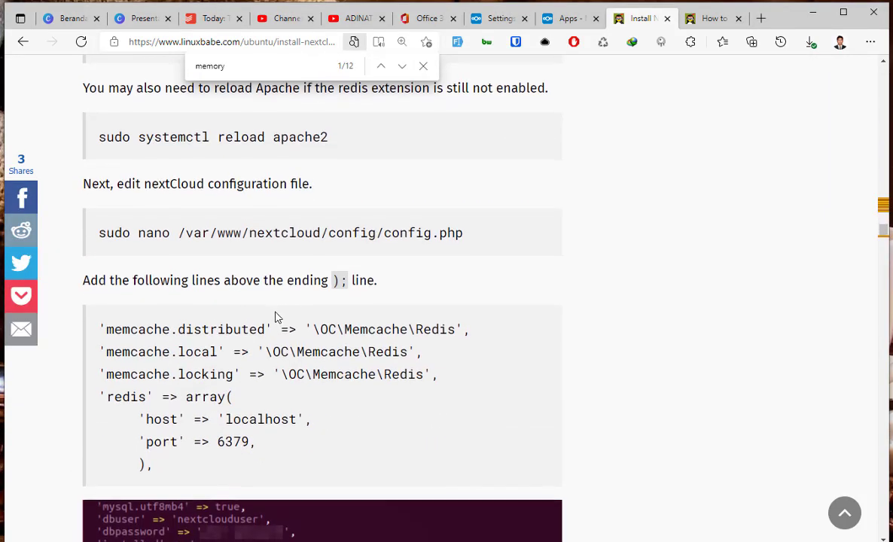
scroll(275, 317, down, 1)
scroll(275, 316, up, 1)
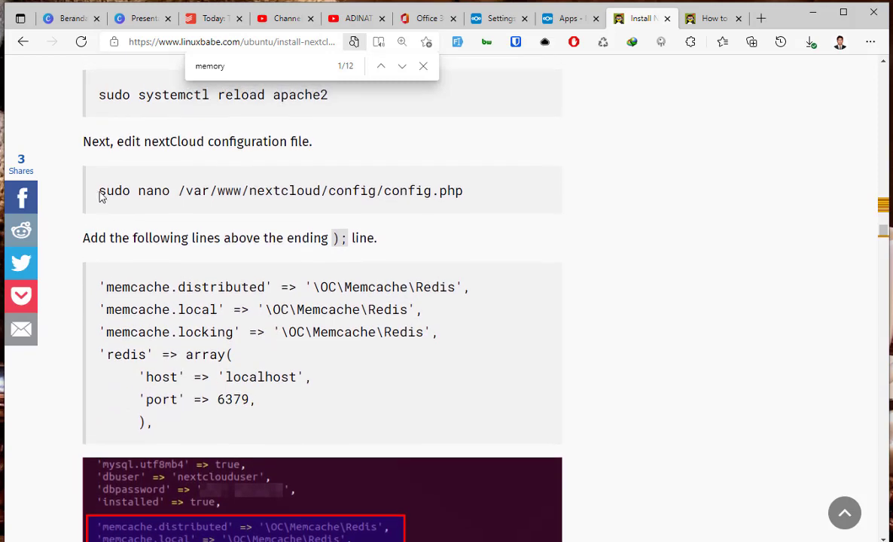
drag(100, 192, 422, 192)
Clear the terminal and cancel a wrongly pasted command line.
right_click(422, 192)
click(426, 204)
key(alt+Tab)
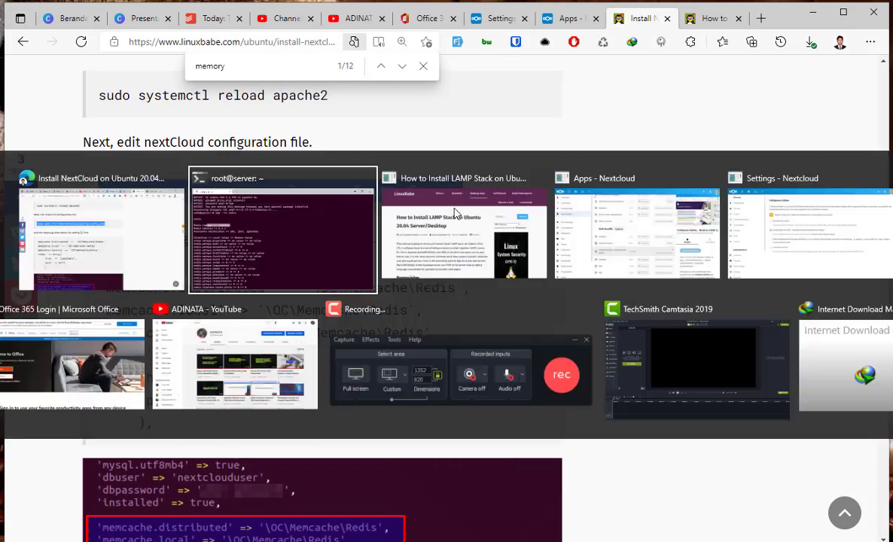
click(473, 259)
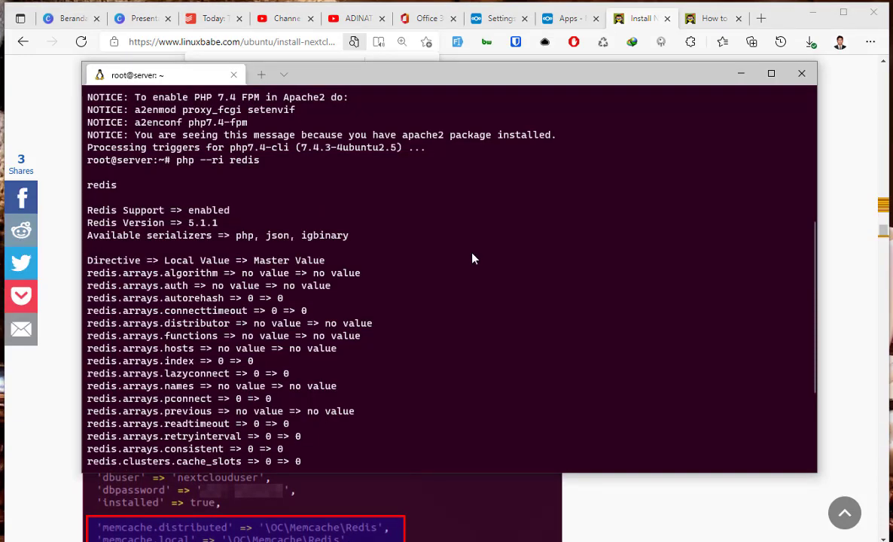
text(clear)
key(Return)
key(ctrl+v)
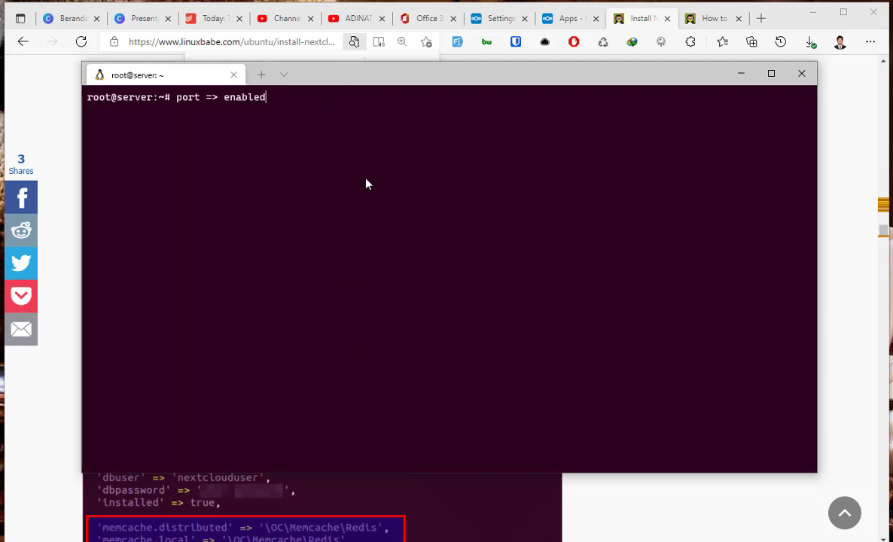
key(ctrl+c)
Open Nextcloud's config.php in nano with sudo.
key(alt+Tab)
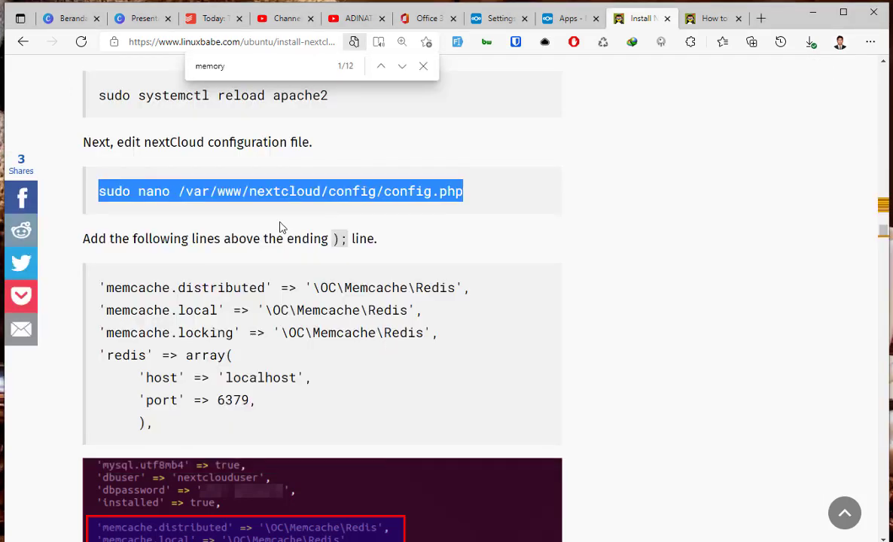
right_click(286, 206)
click(286, 206)
key(alt+Tab)
key(ctrl+v)
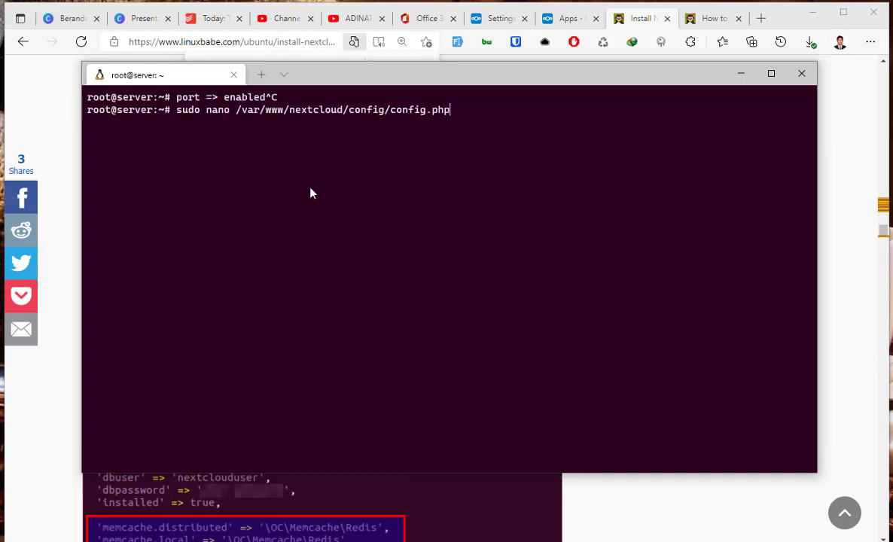
key(Return)
Paste the memcache and redis lines above ');' in config.php and save it.
key(alt+Tab)
scroll(111, 134, down, 2)
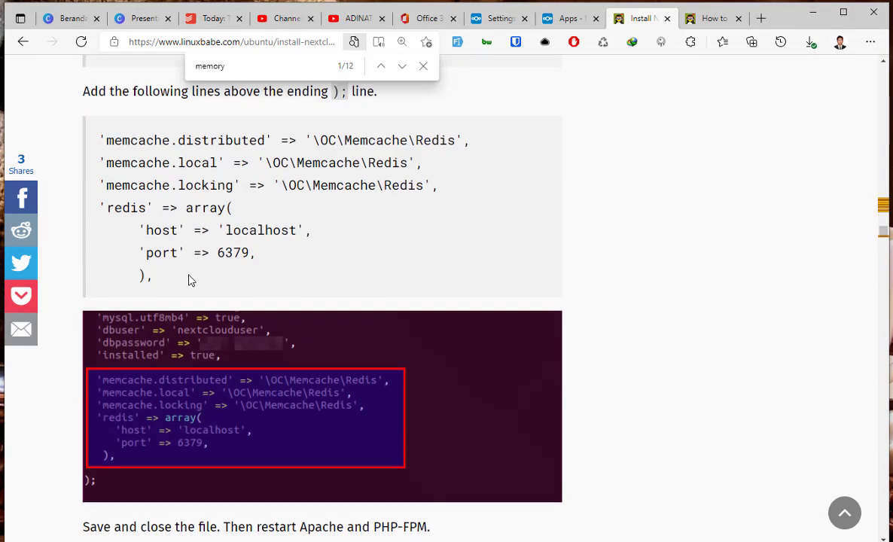
drag(98, 131, 155, 268)
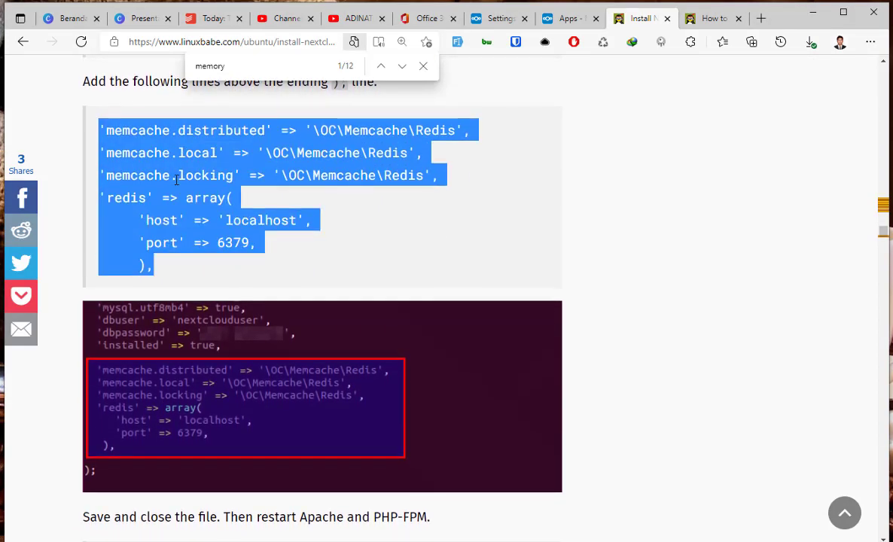
right_click(192, 195)
click(192, 195)
key(alt+Tab)
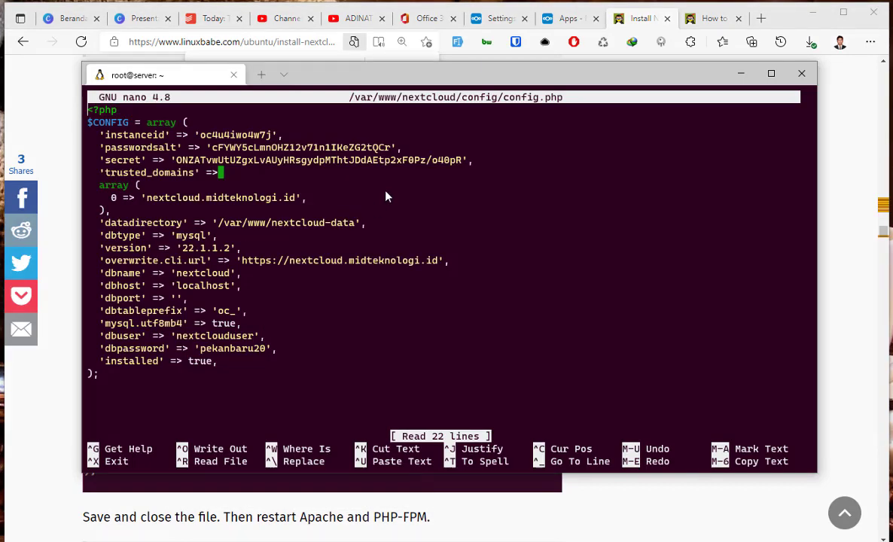
key(Down)
key(Down)
key(Down)
key(Down)
key(Down)
key(Down)
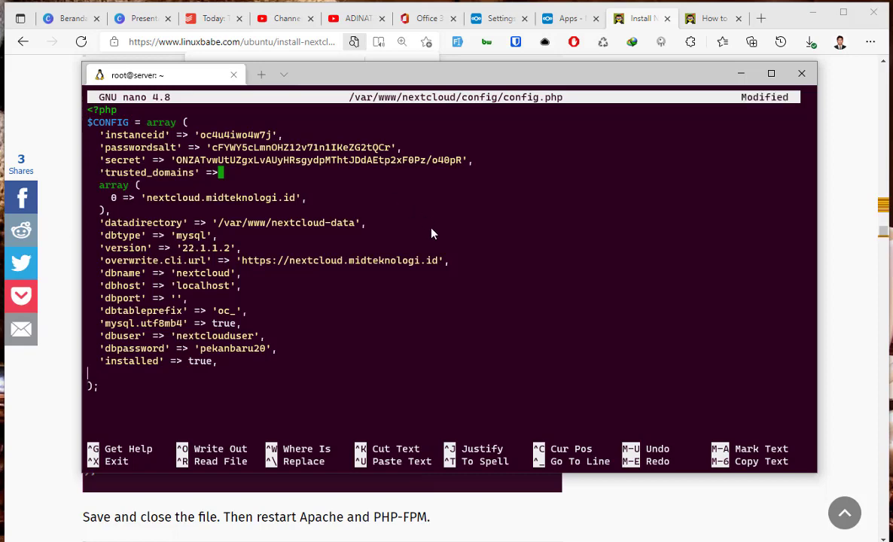
right_click(445, 269)
key(ctrl+x)
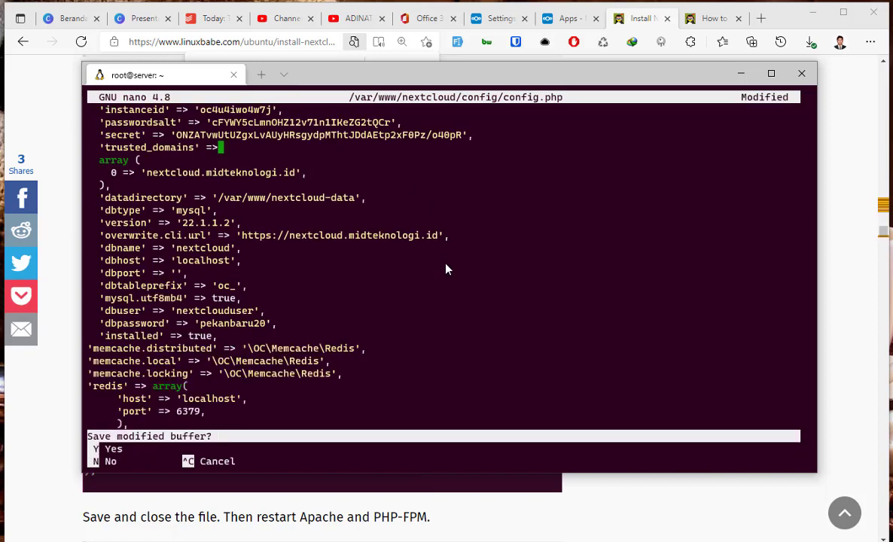
key(y)
key(Return)
Restart apache2 and php7.4-fpm with systemctl.
key(alt+Tab)
scroll(384, 312, down, 3)
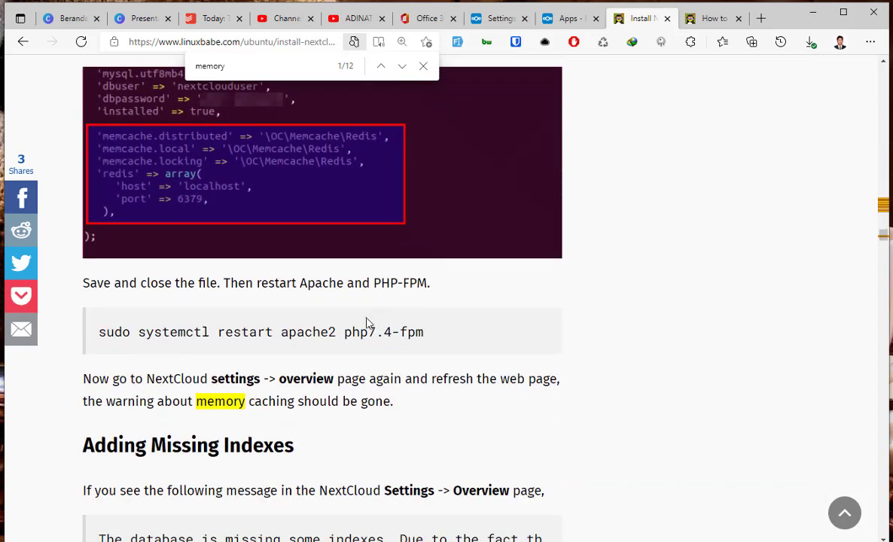
triple_click(241, 329)
right_click(245, 323)
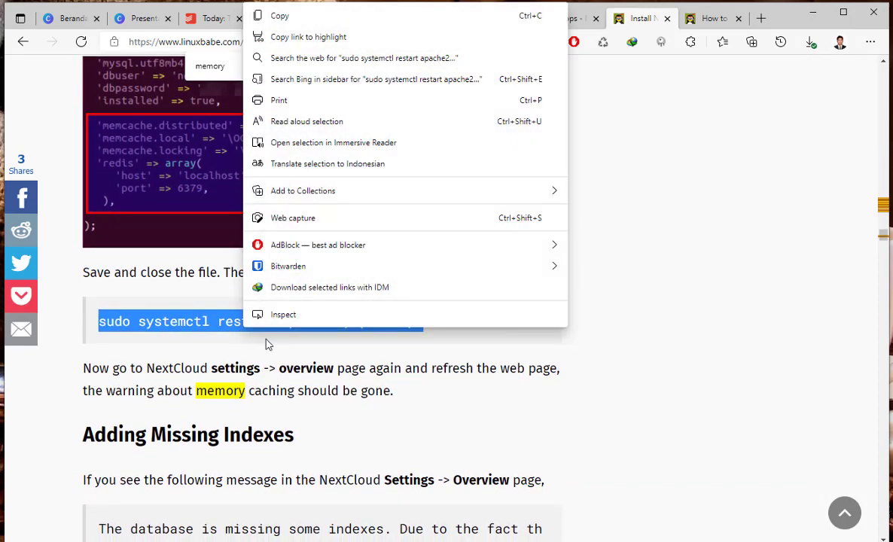
click(278, 16)
key(alt+Tab)
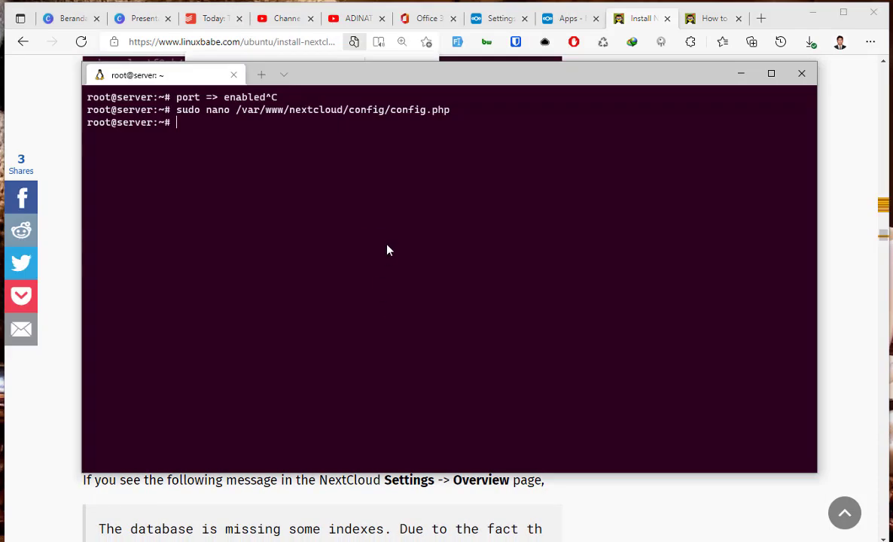
key(ctrl+v)
click(383, 328)
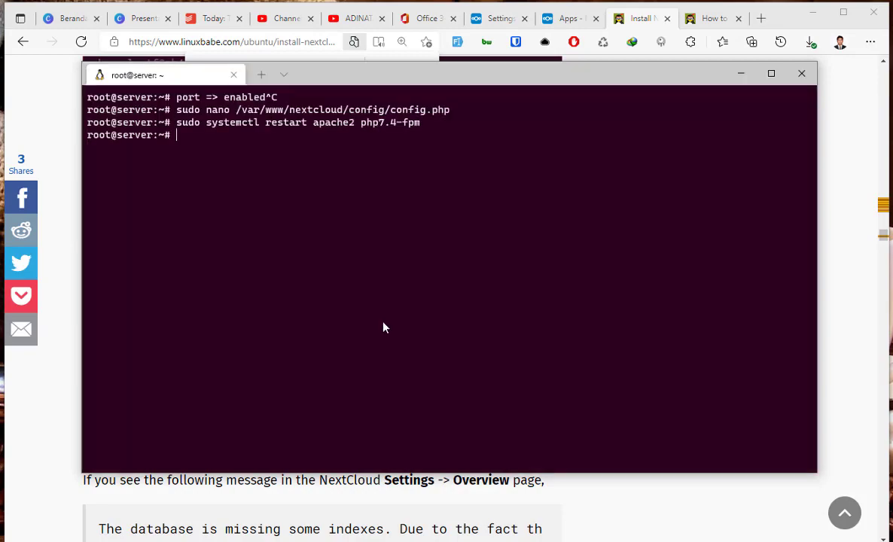
key(alt+Tab)
scroll(379, 335, down, 3)
scroll(379, 334, down, 2)
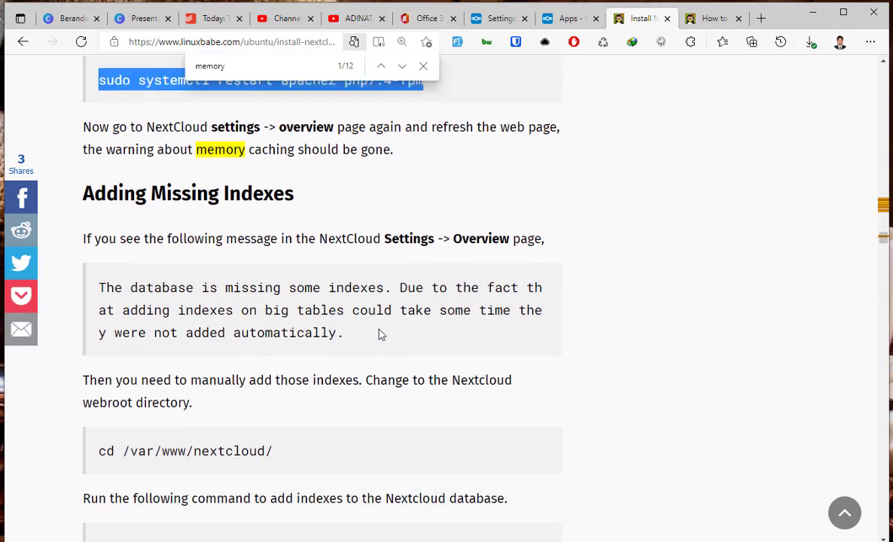
click(561, 18)
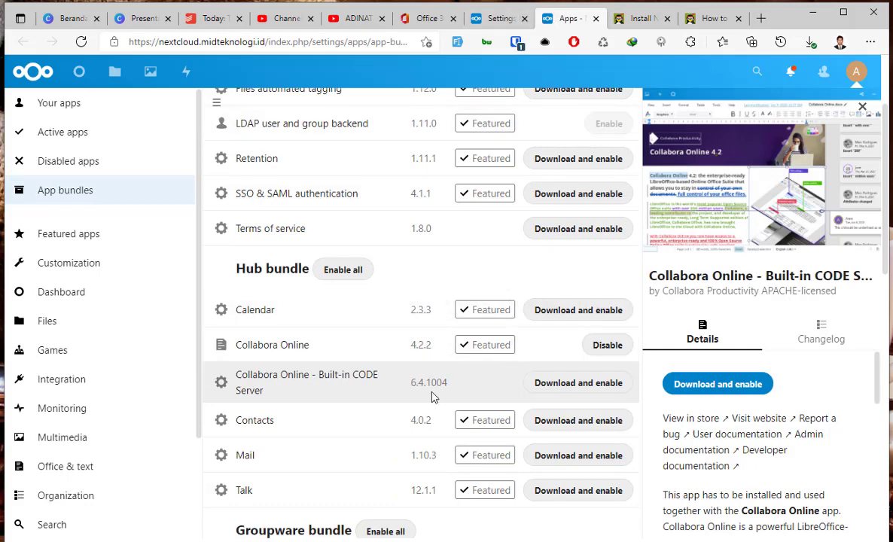
Download and enable Collabora Online - Built-in CODE Server from App bundles.
click(80, 42)
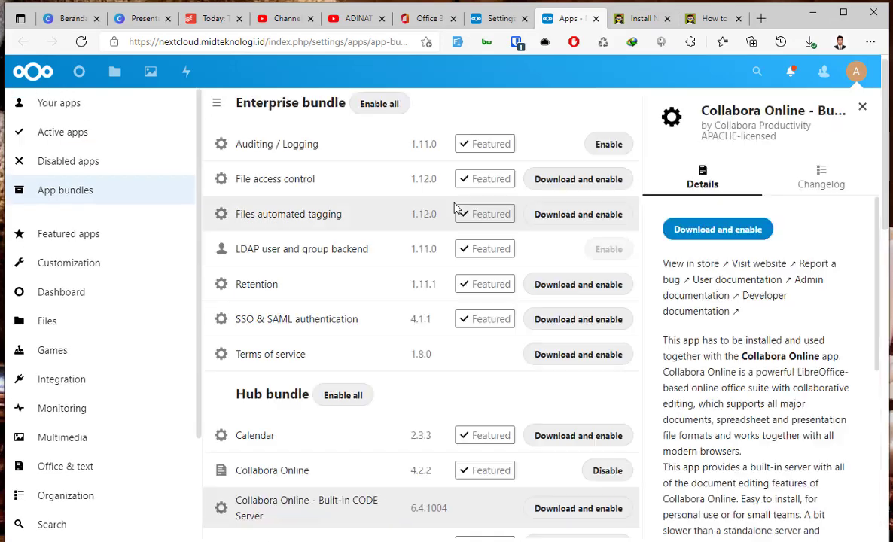
scroll(431, 386, down, 3)
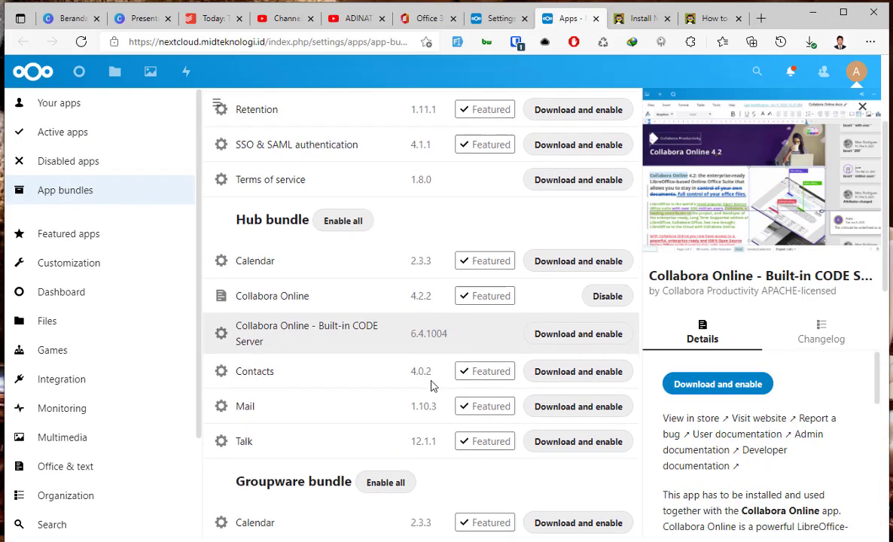
click(723, 386)
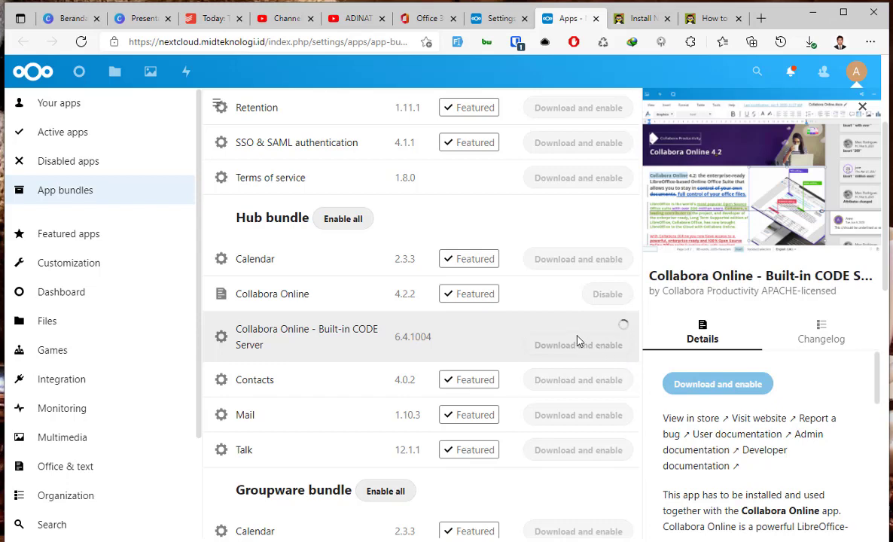
scroll(624, 379, down, 3)
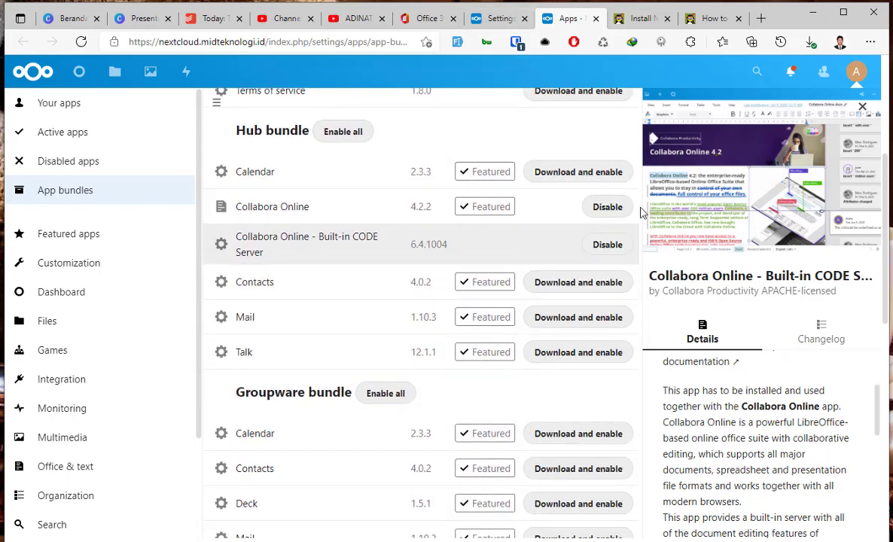
click(503, 20)
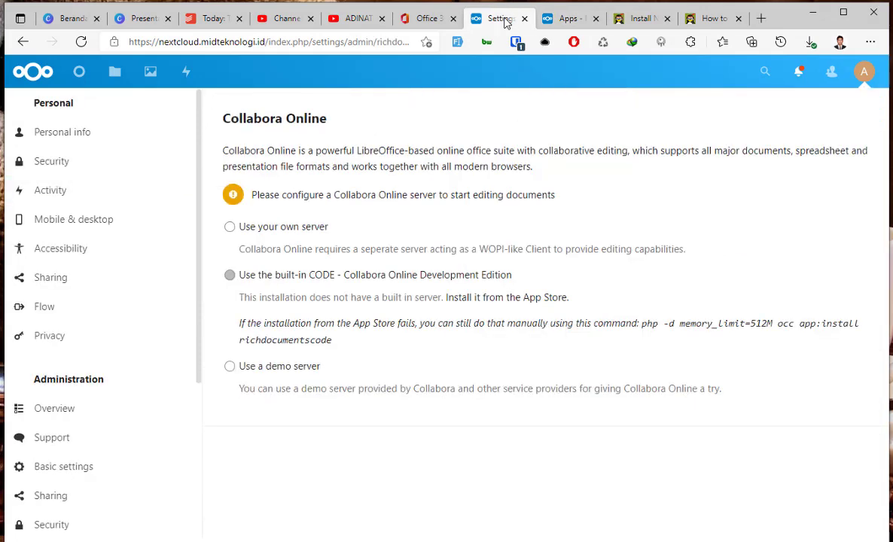
Reload Collabora Online settings to confirm the built-in CODE server is reachable, then go to Files.
click(80, 42)
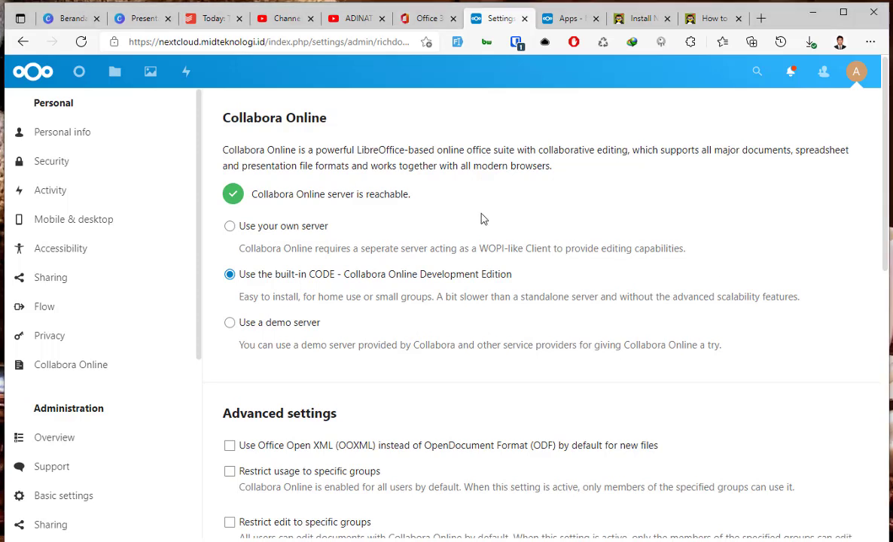
click(114, 70)
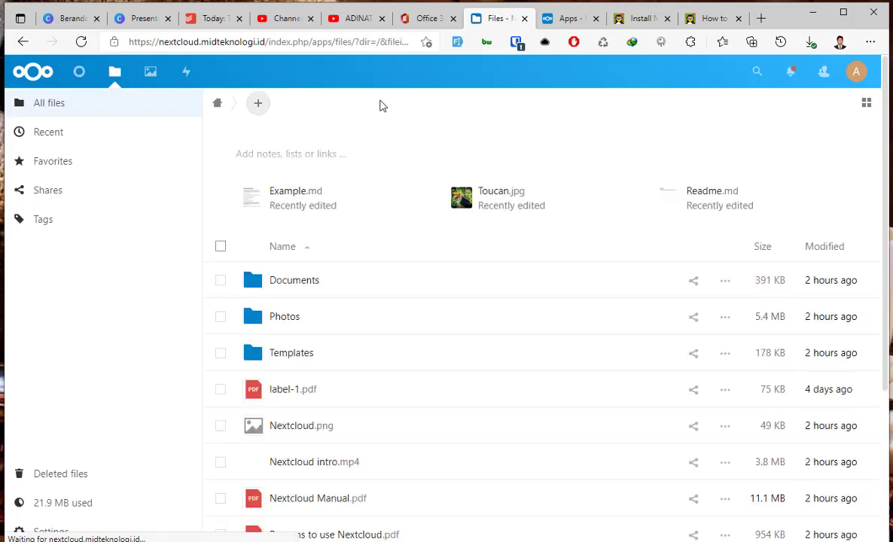
Try creating a new document from the Letter template, then the blank template.
click(258, 106)
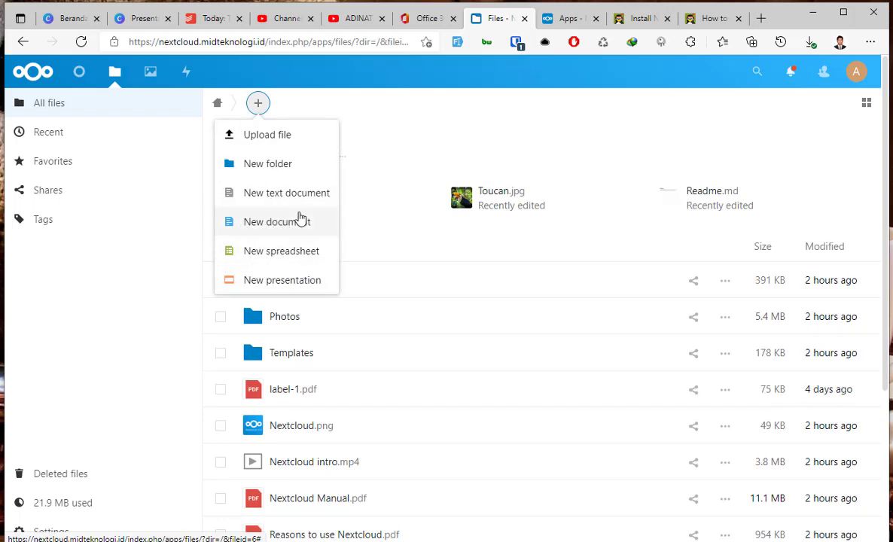
click(276, 236)
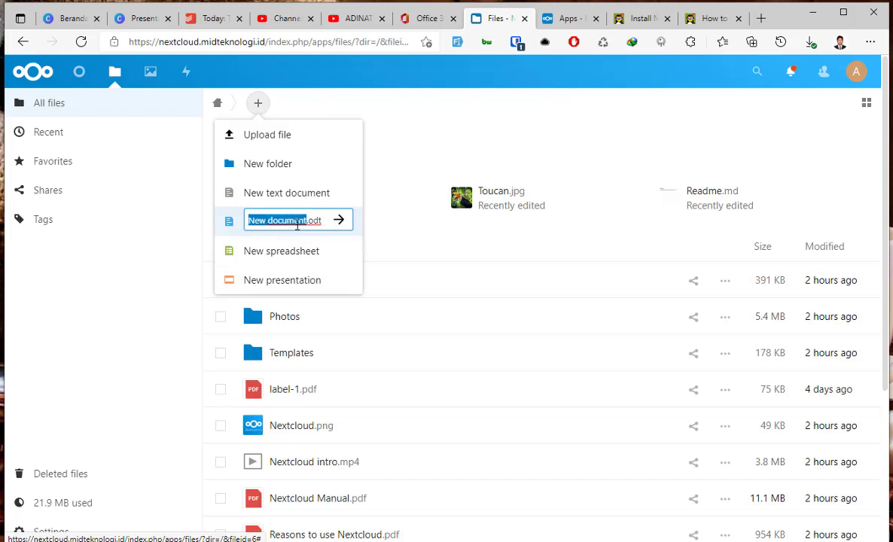
text(D)
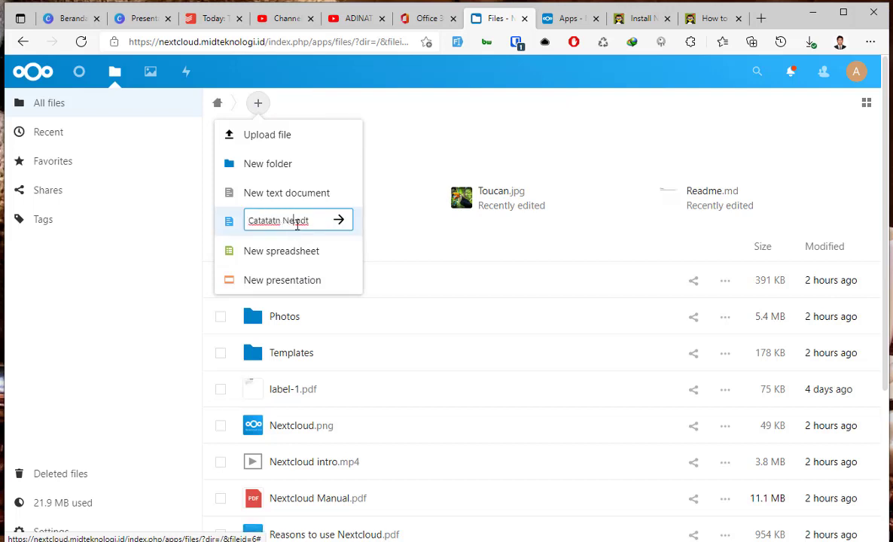
key(Return)
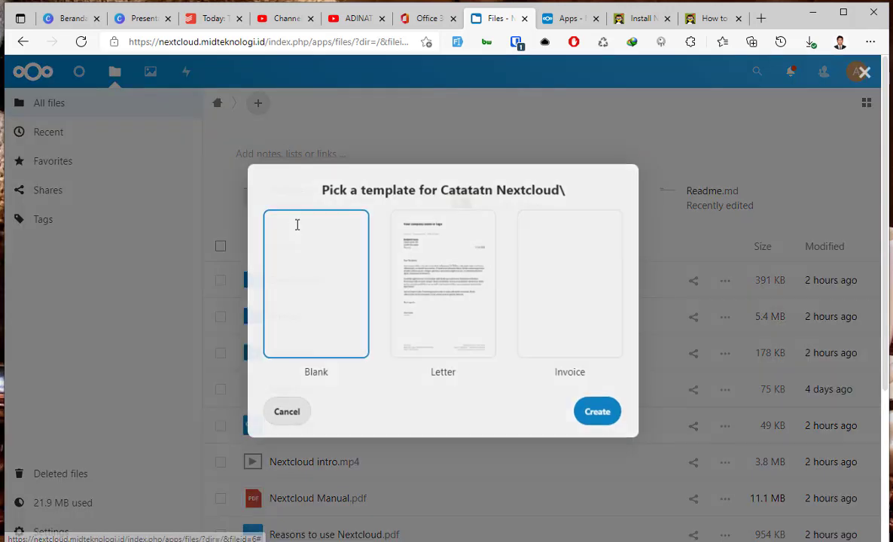
click(450, 285)
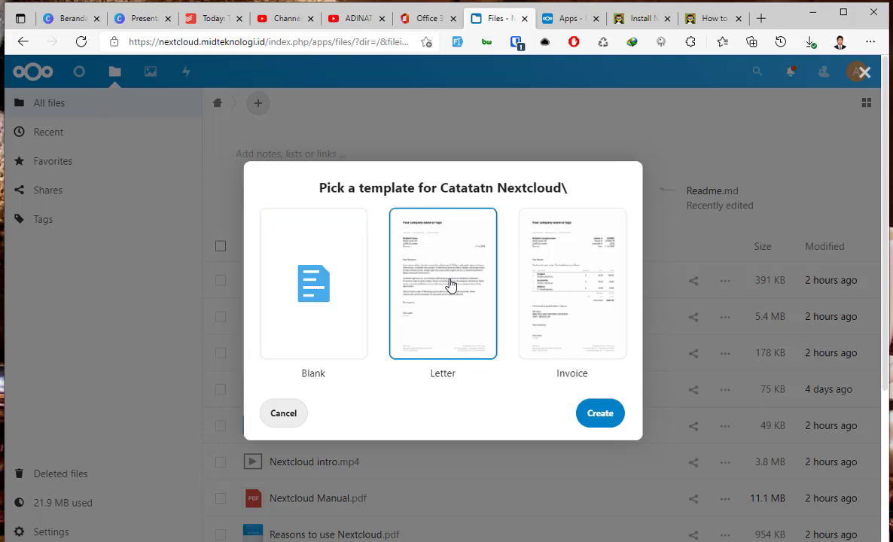
click(593, 414)
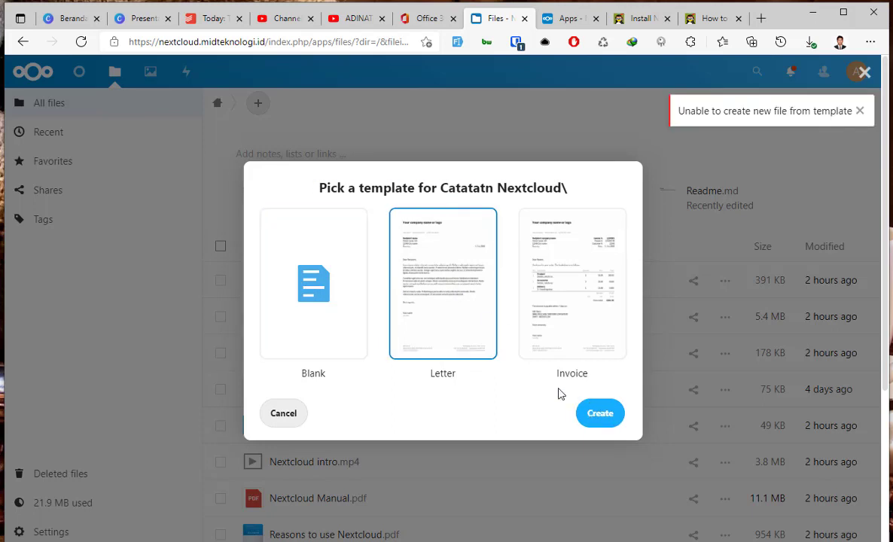
click(324, 285)
click(588, 413)
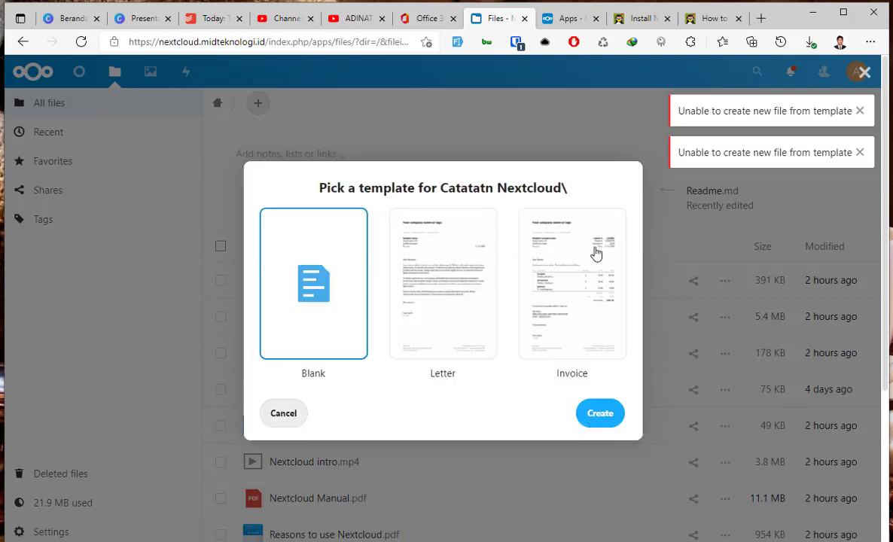
Cancel the template picker, dismiss both error messages and switch to grid view.
drag(673, 111, 784, 110)
click(766, 151)
click(285, 410)
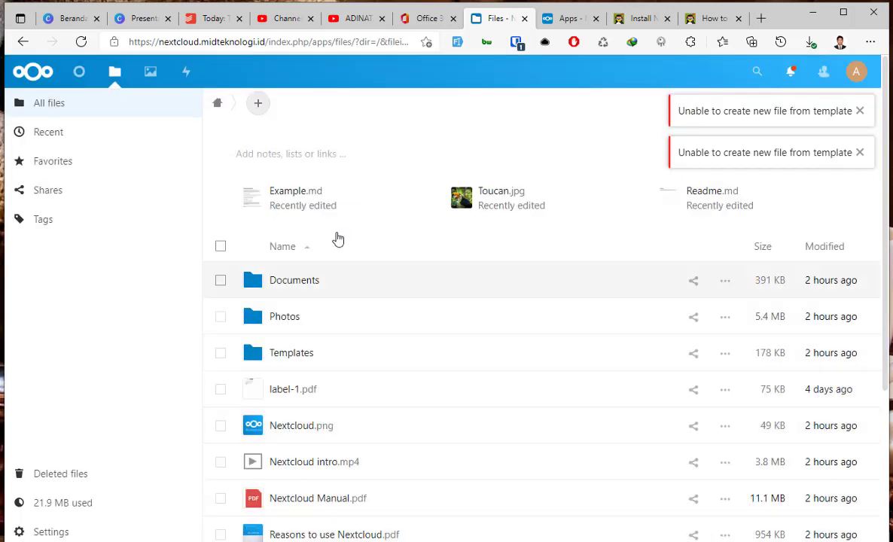
click(859, 111)
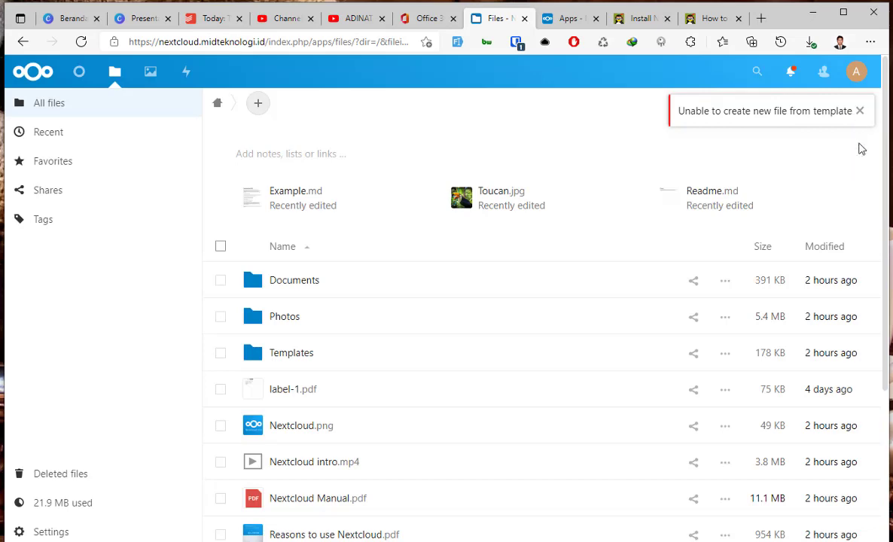
click(865, 110)
click(865, 105)
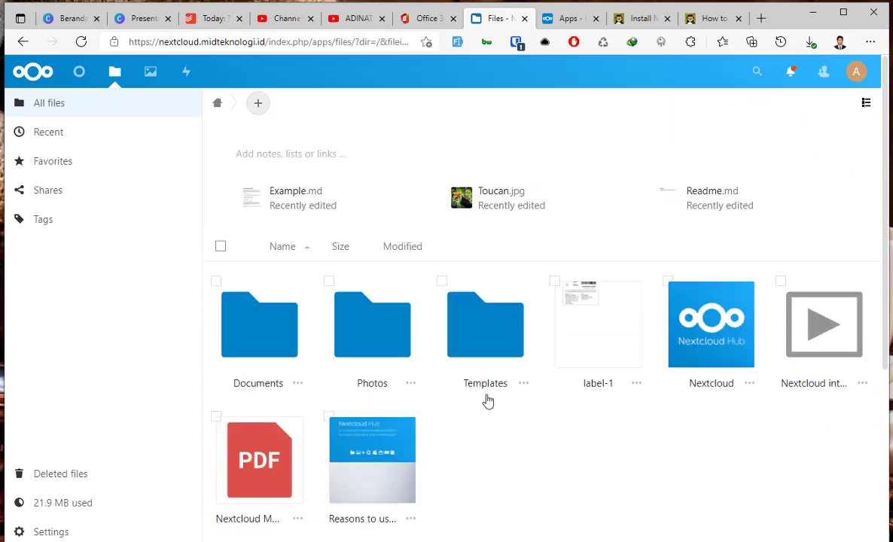
Start a file upload and browse the computer's documents.
scroll(490, 382, down, 3)
scroll(490, 383, up, 3)
click(257, 104)
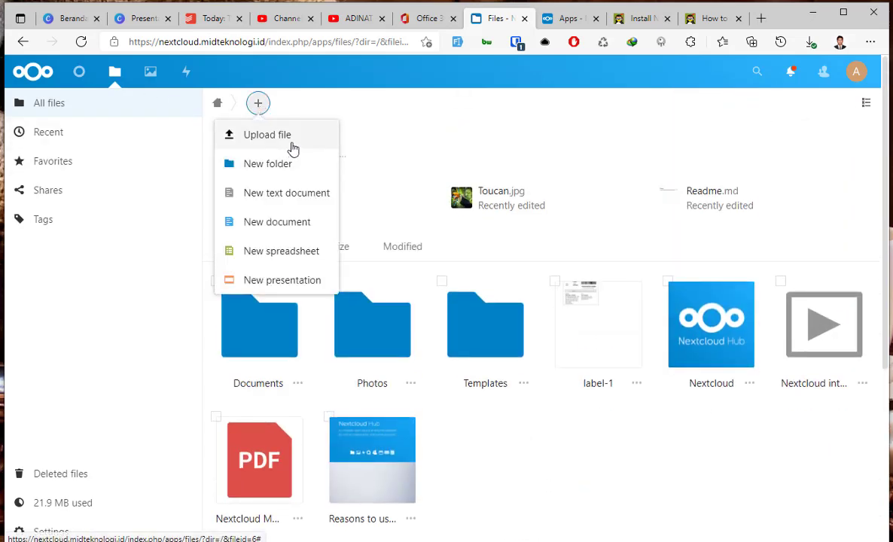
click(276, 138)
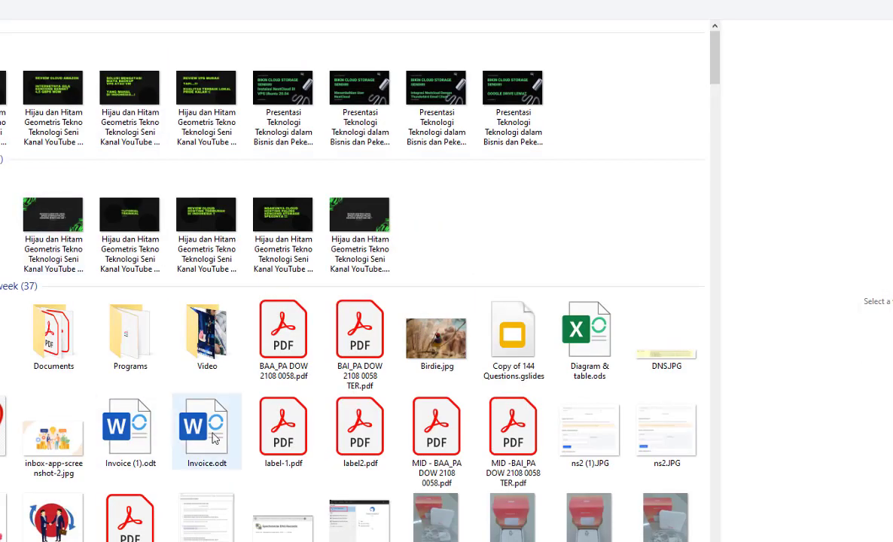
scroll(313, 428, down, 15)
scroll(315, 429, down, 15)
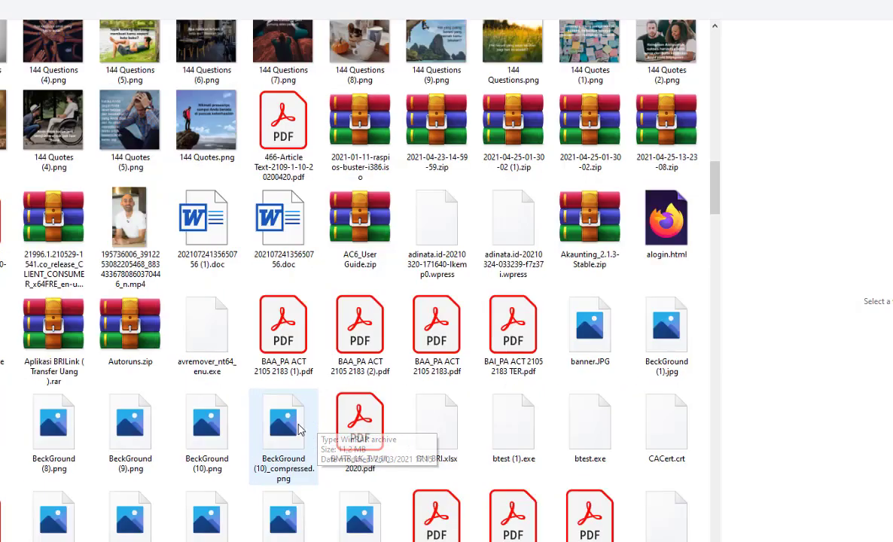
click(221, 327)
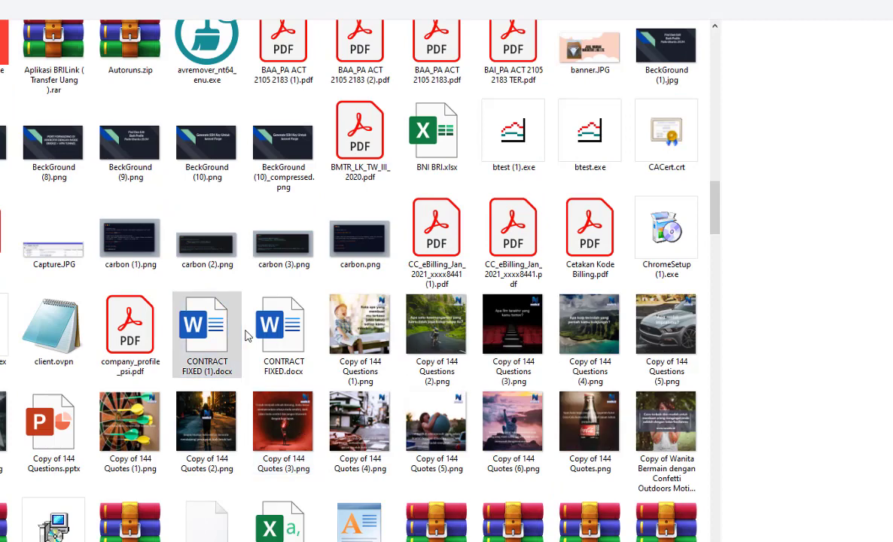
scroll(248, 341, down, 15)
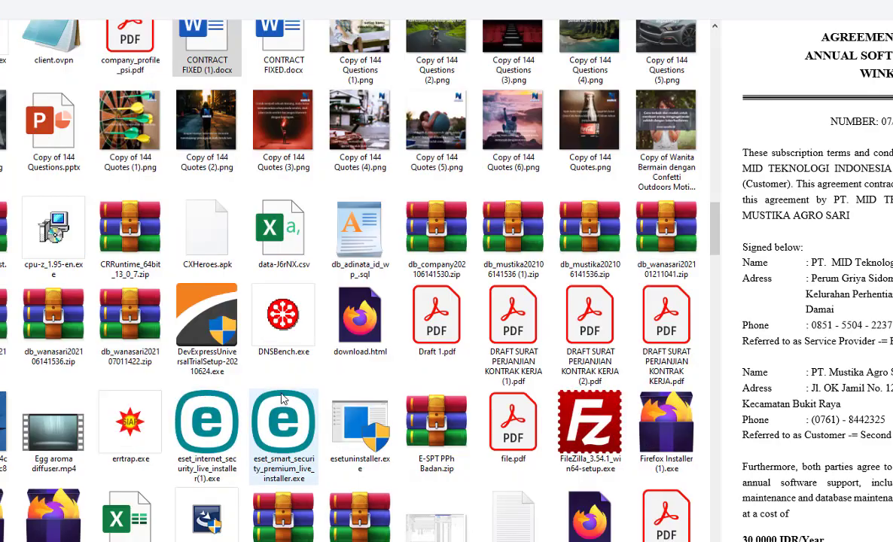
Upload WiFi+Moho+User+Guide.docx and open it in the online editor.
click(320, 301)
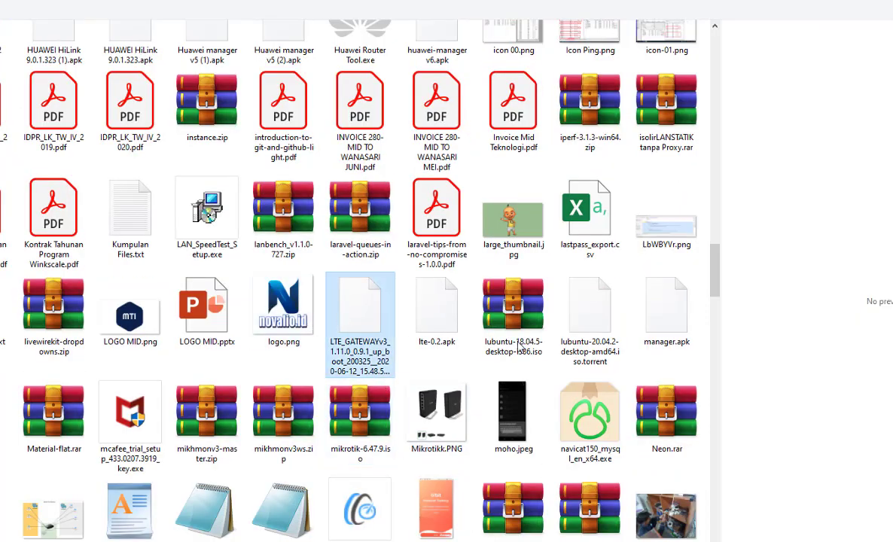
scroll(482, 320, down, 10)
scroll(518, 347, down, 4)
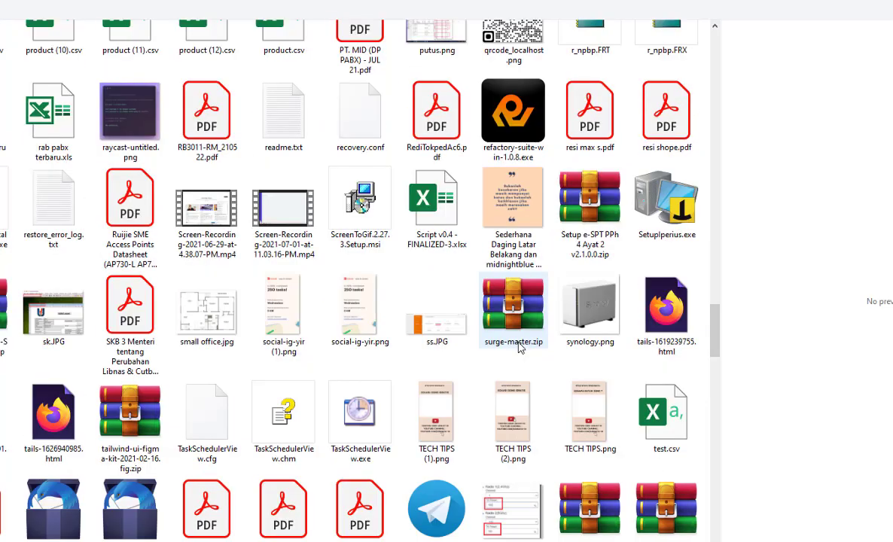
scroll(518, 347, down, 10)
click(663, 388)
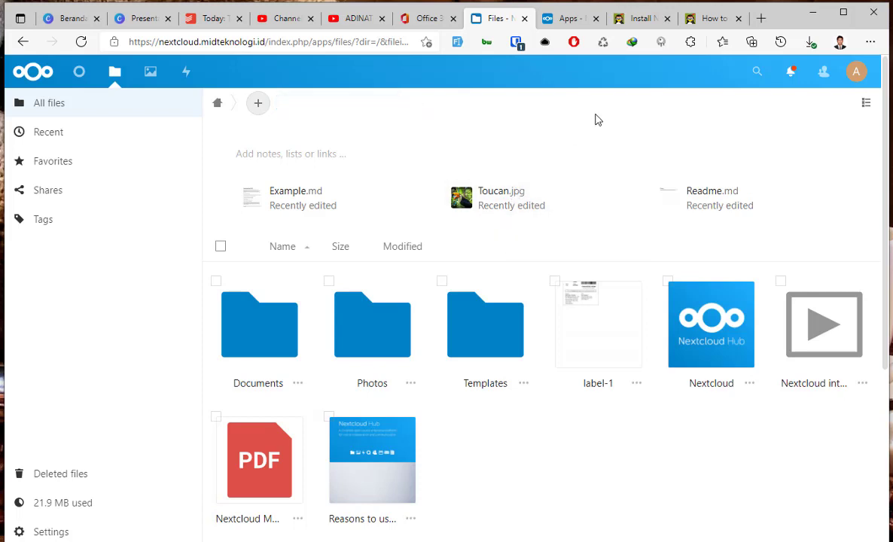
click(482, 480)
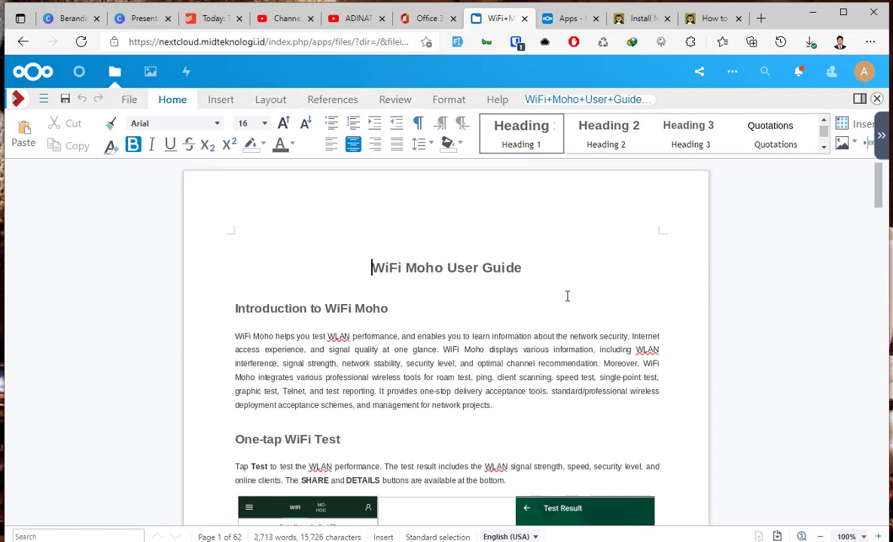
Replace 'Moho' with 'NEXTCLOUD' so the title reads 'WiFi NEXTCLOUD User Guide'.
click(406, 267)
text(NET)
key(BackSpace)
text(XT)
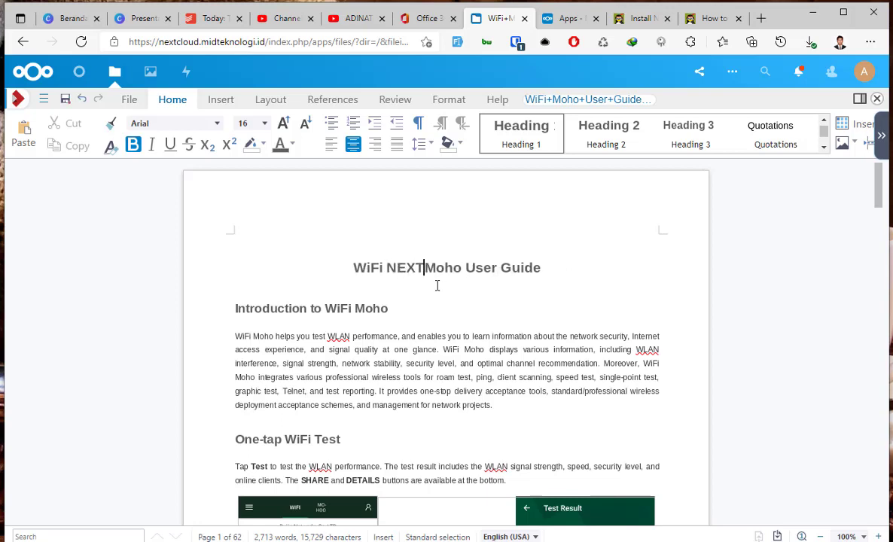
text(CLOUD)
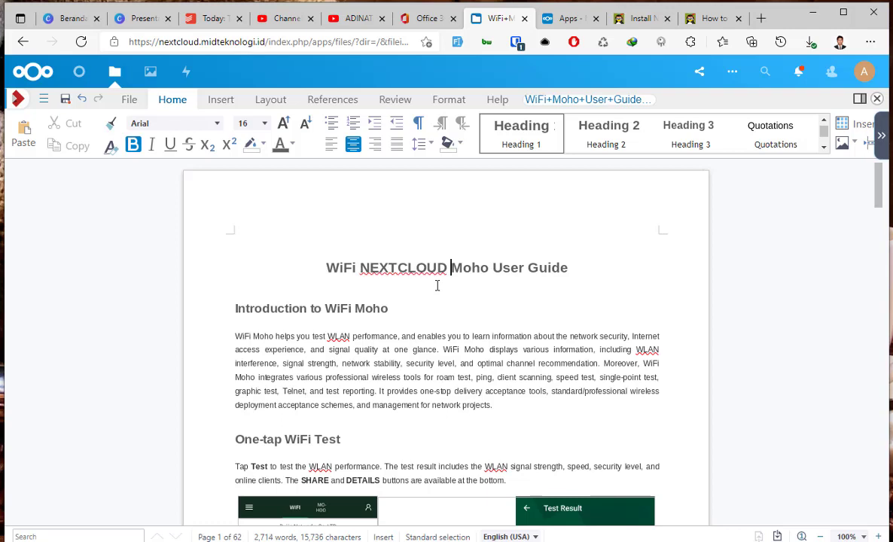
key(ctrl+shift+Right)
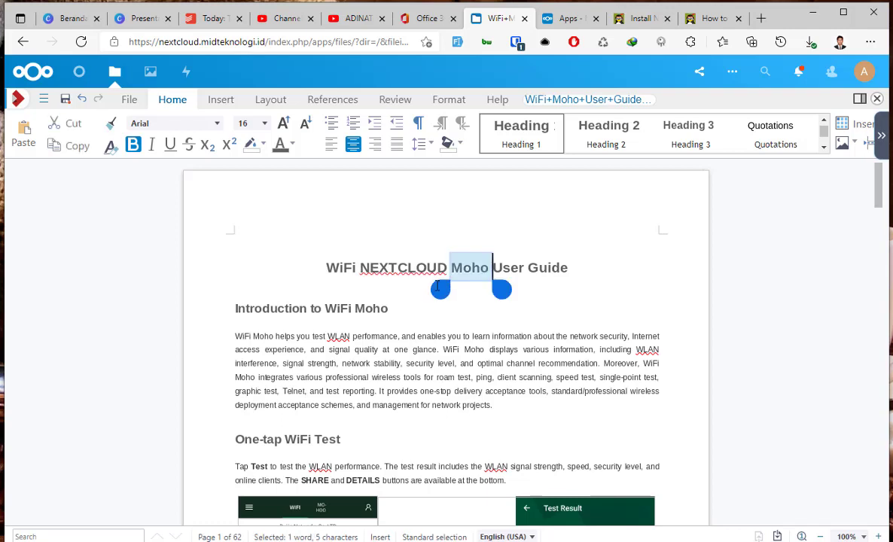
key(Delete)
Make the title bold and underlined, then save the document.
triple_click(436, 266)
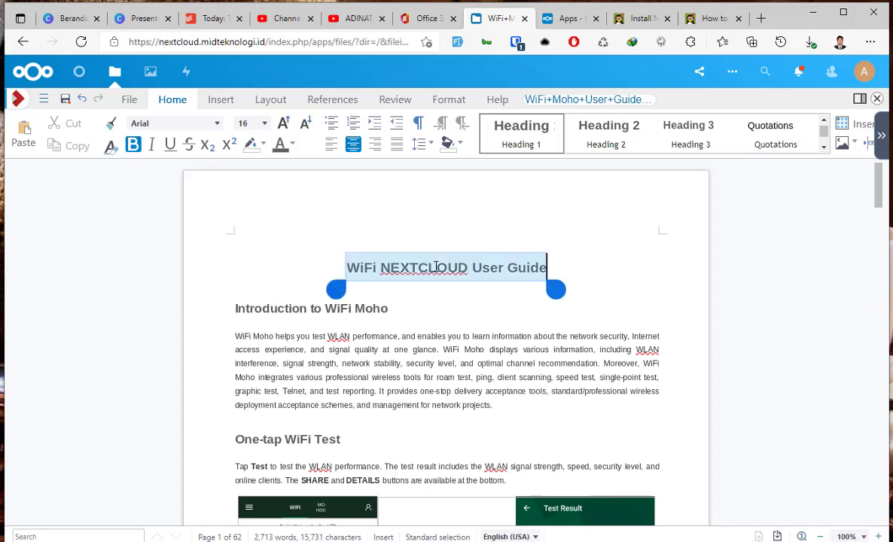
key(ctrl+b)
key(ctrl+u)
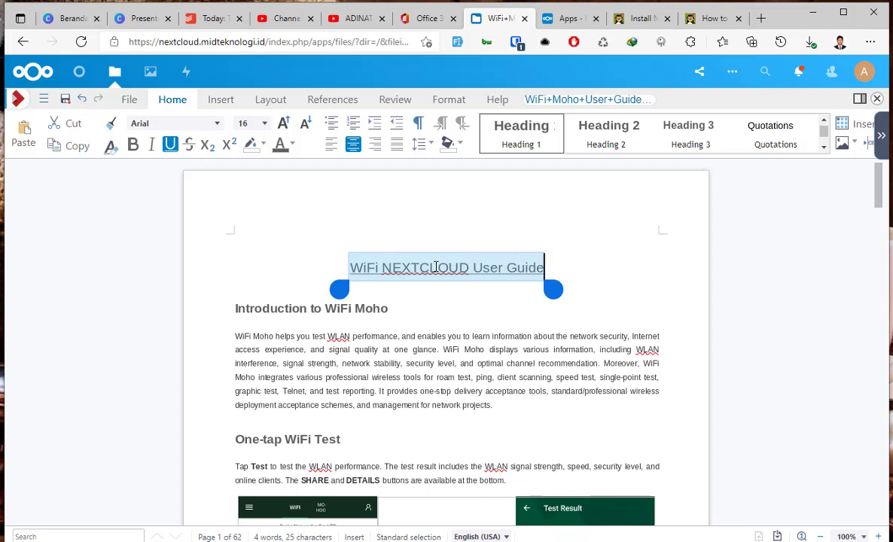
key(ctrl+b)
key(ctrl+u)
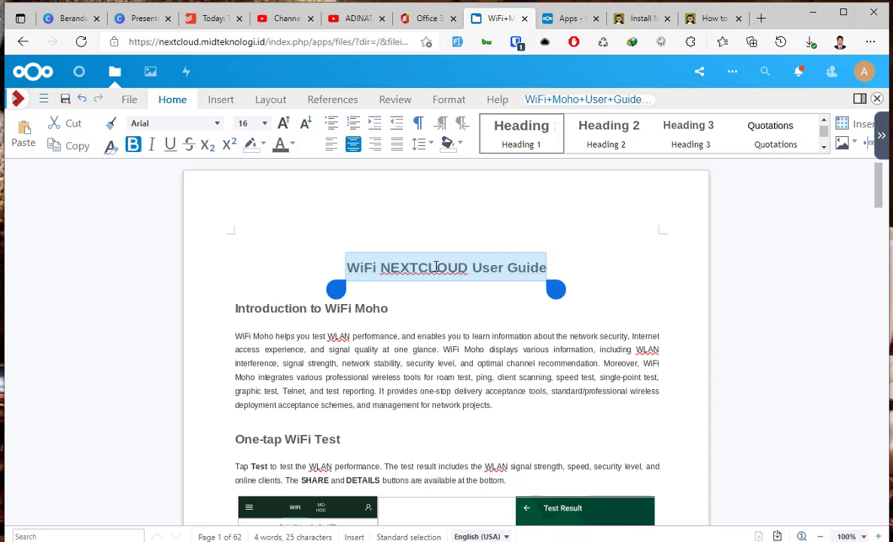
key(ctrl+u)
key(Right)
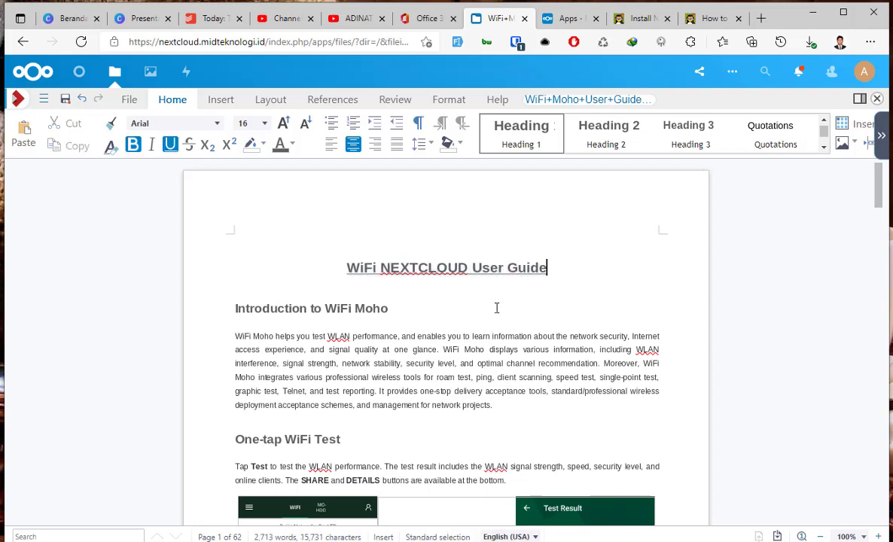
click(497, 308)
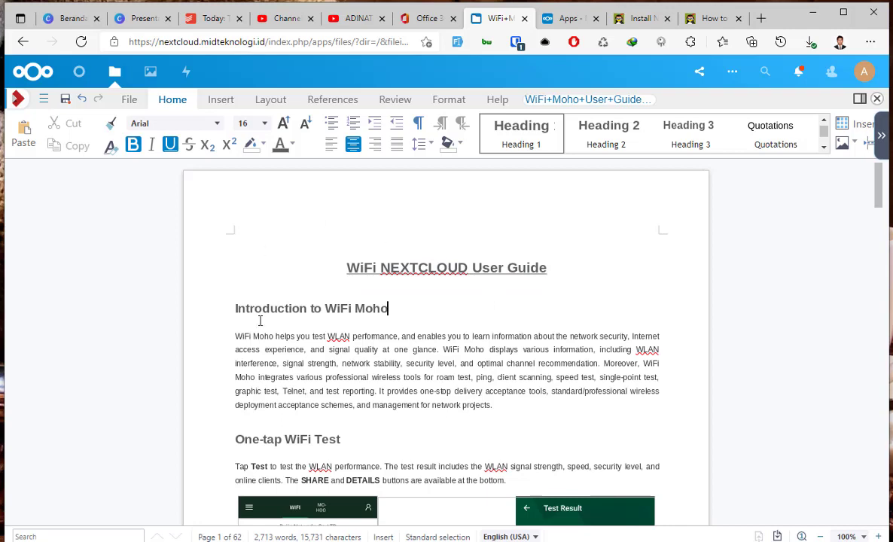
click(65, 101)
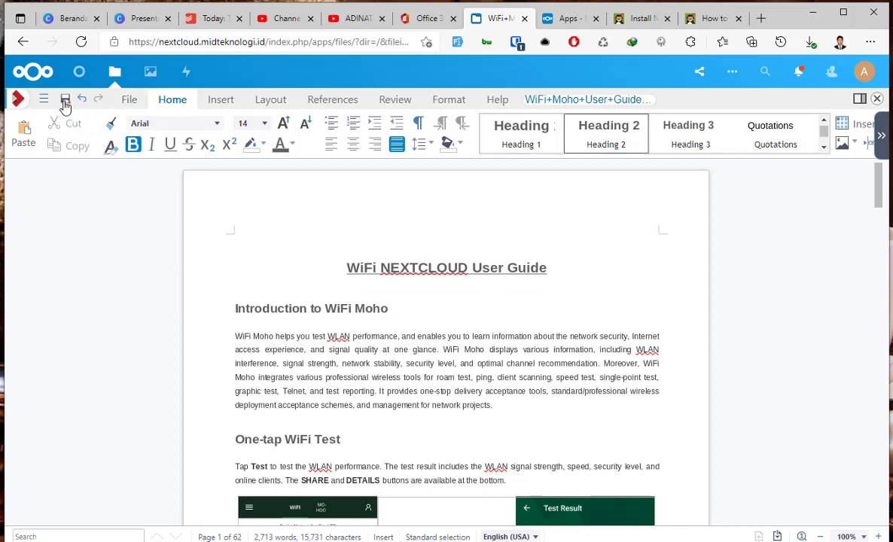
click(114, 74)
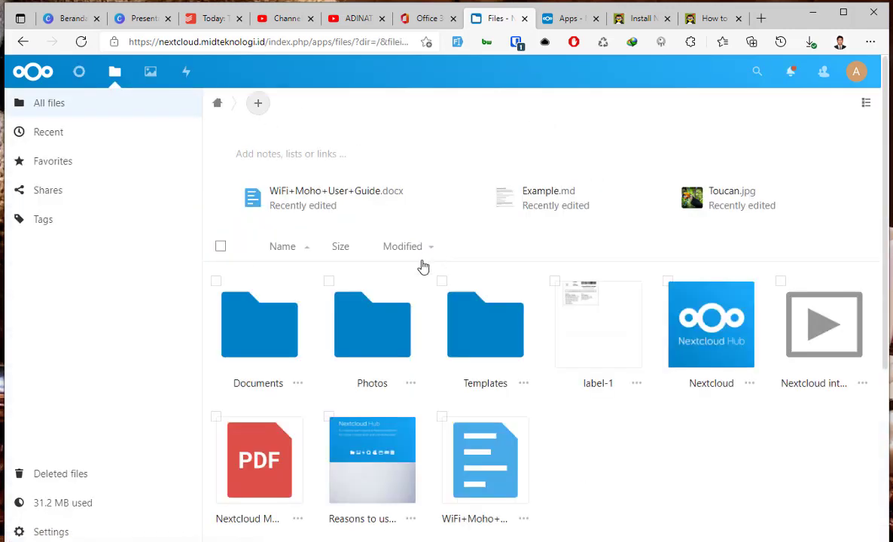
Refresh the Files list showing the recently edited WiFi+Moho+User+Guide.docx.
scroll(301, 478, down, 2)
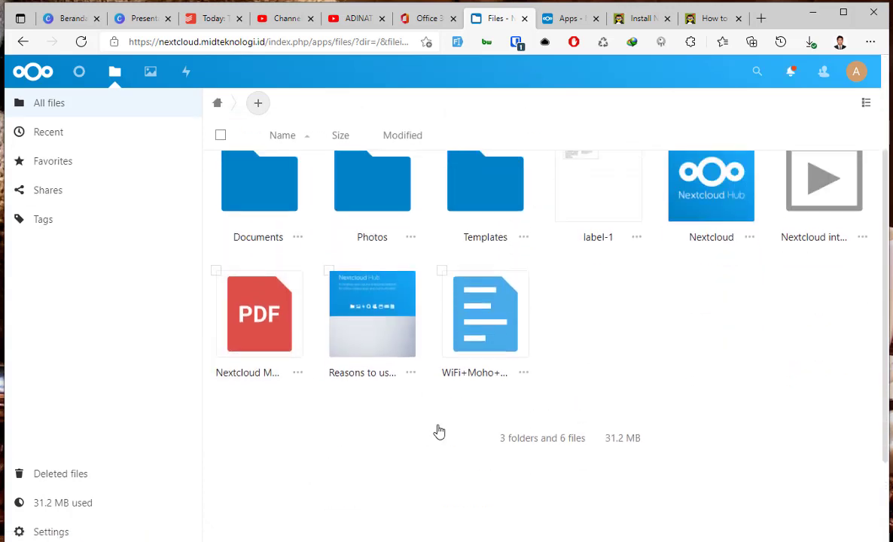
scroll(440, 431, up, 2)
key(F5)
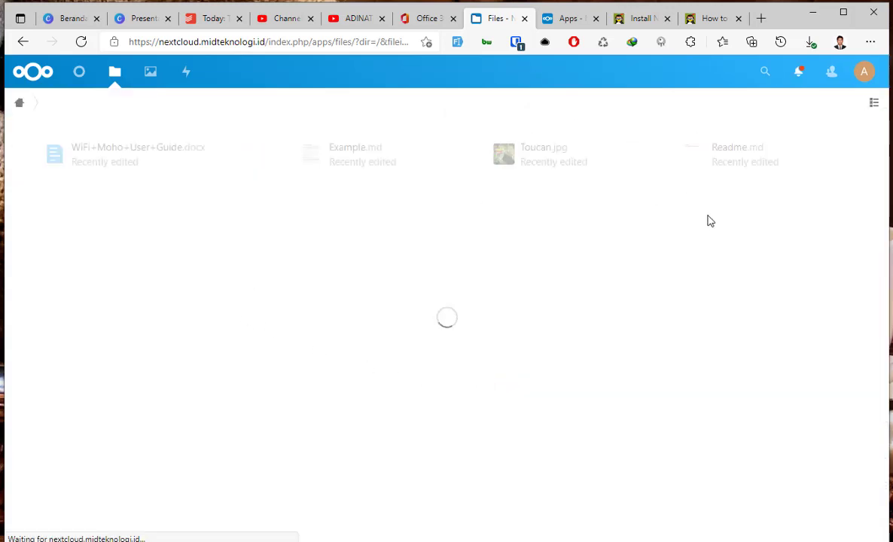